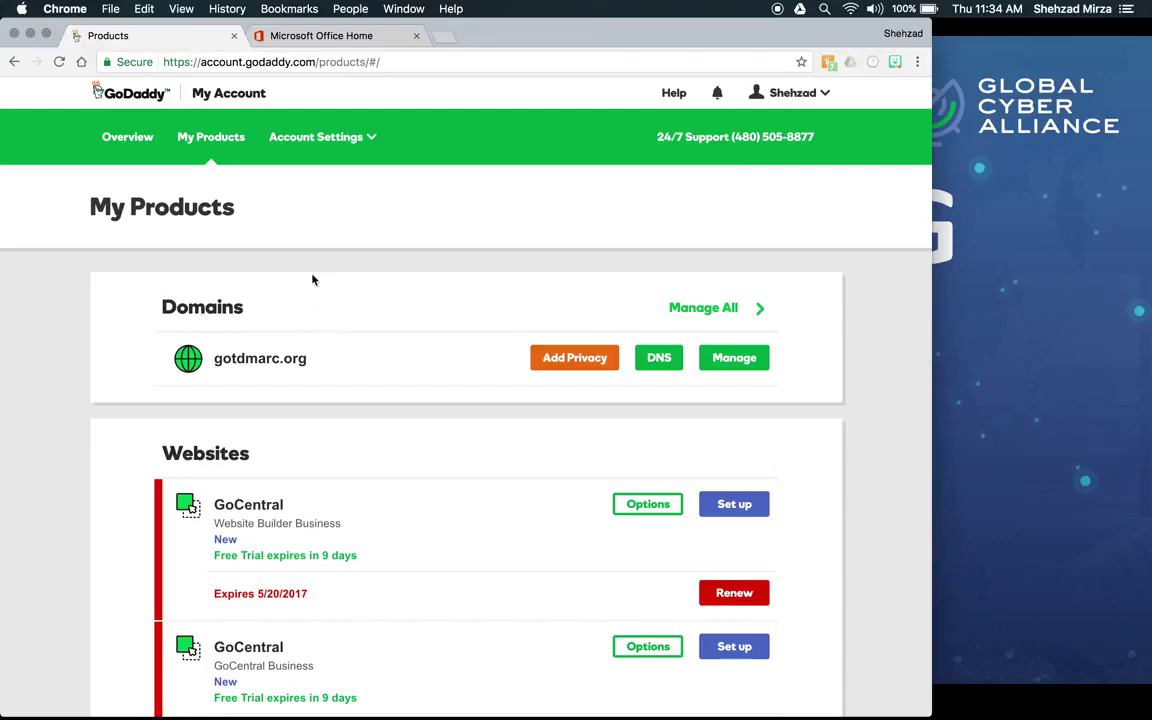
Step: Go back to the GoDaddy products list and open DNS management for gotdmarc.org
left_click(310, 37)
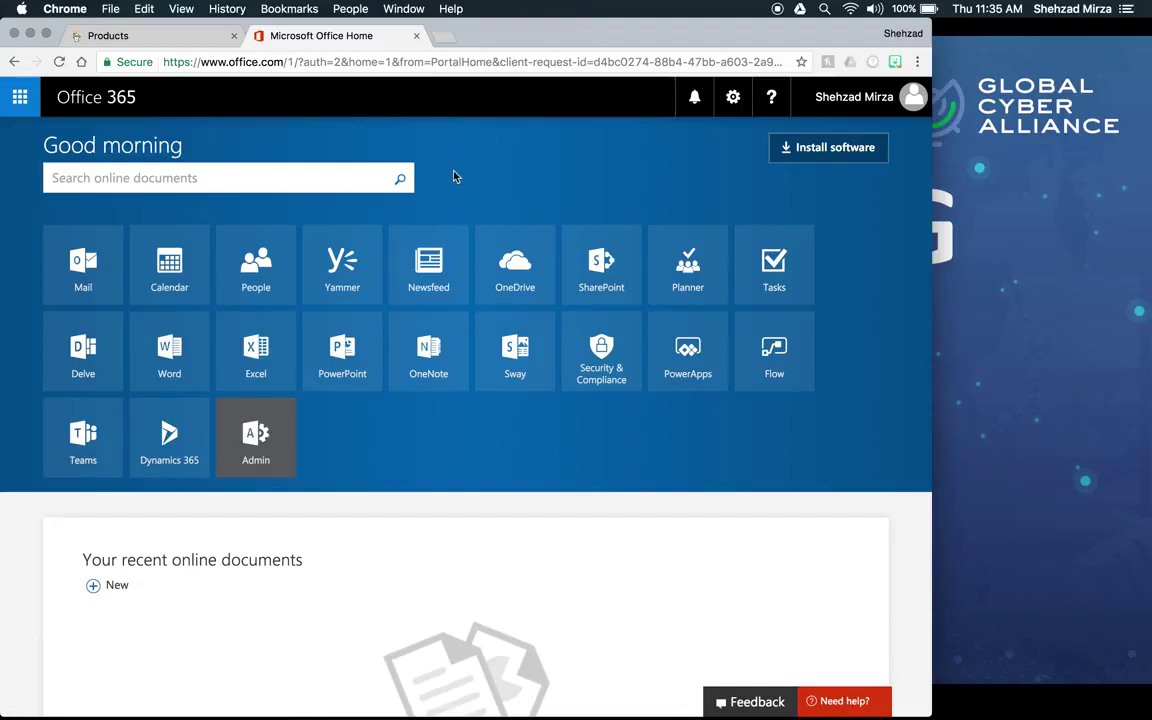
left_click(175, 35)
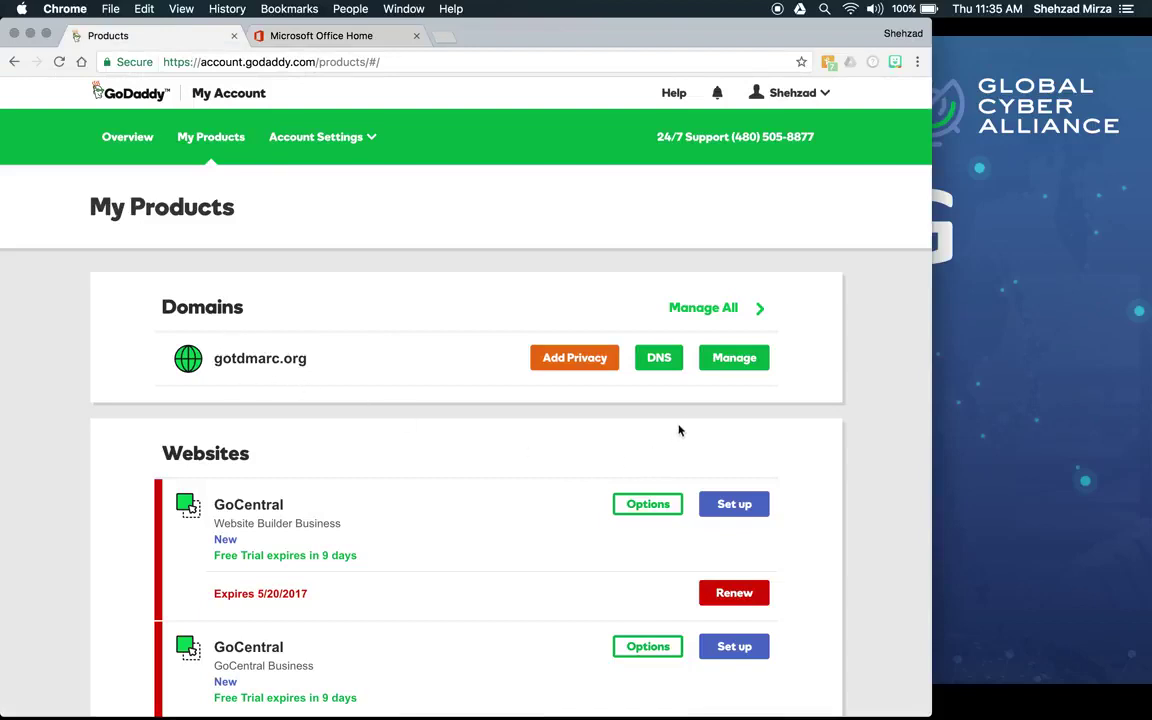
left_click(664, 365)
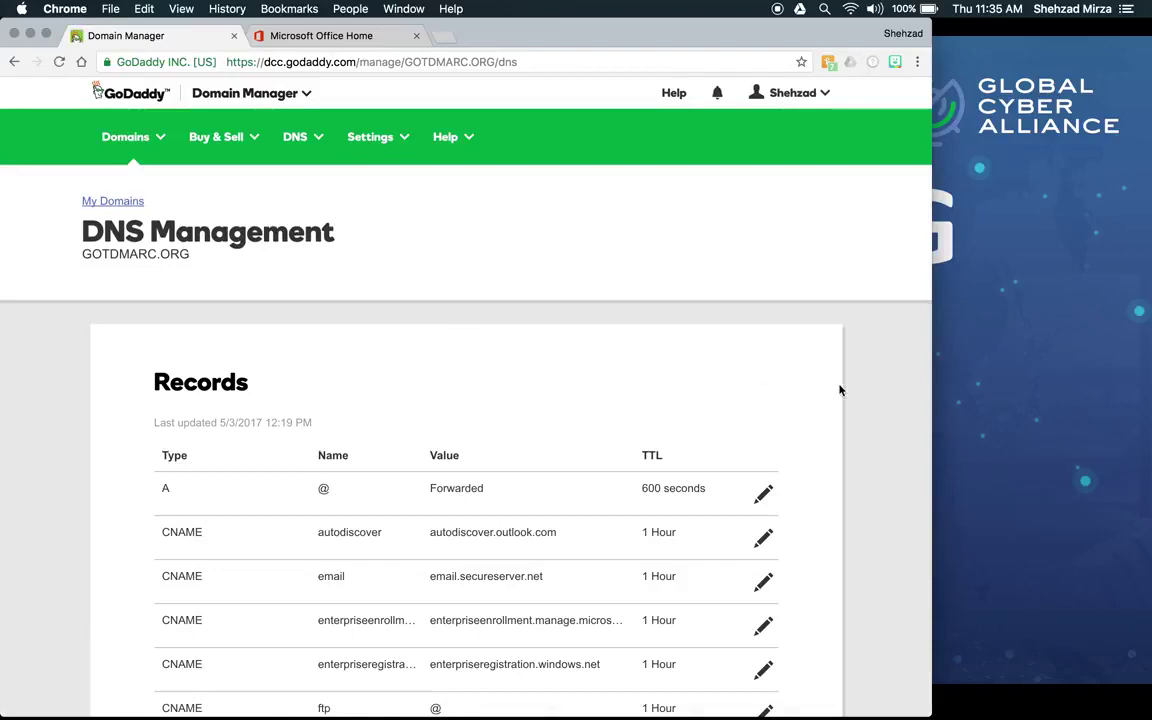
Step: Locate the existing SPF TXT row in the Records table and highlight it
scroll(840, 390, "down", 3)
scroll(840, 390, "down", 5)
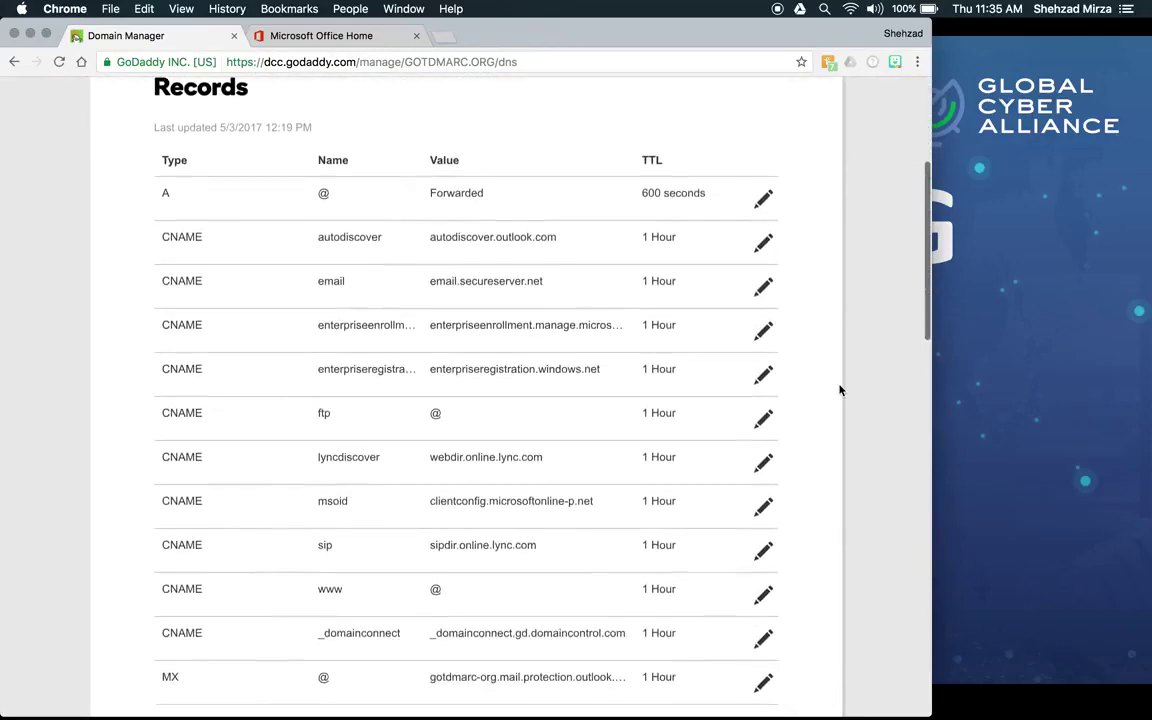
scroll(840, 390, "down", 5)
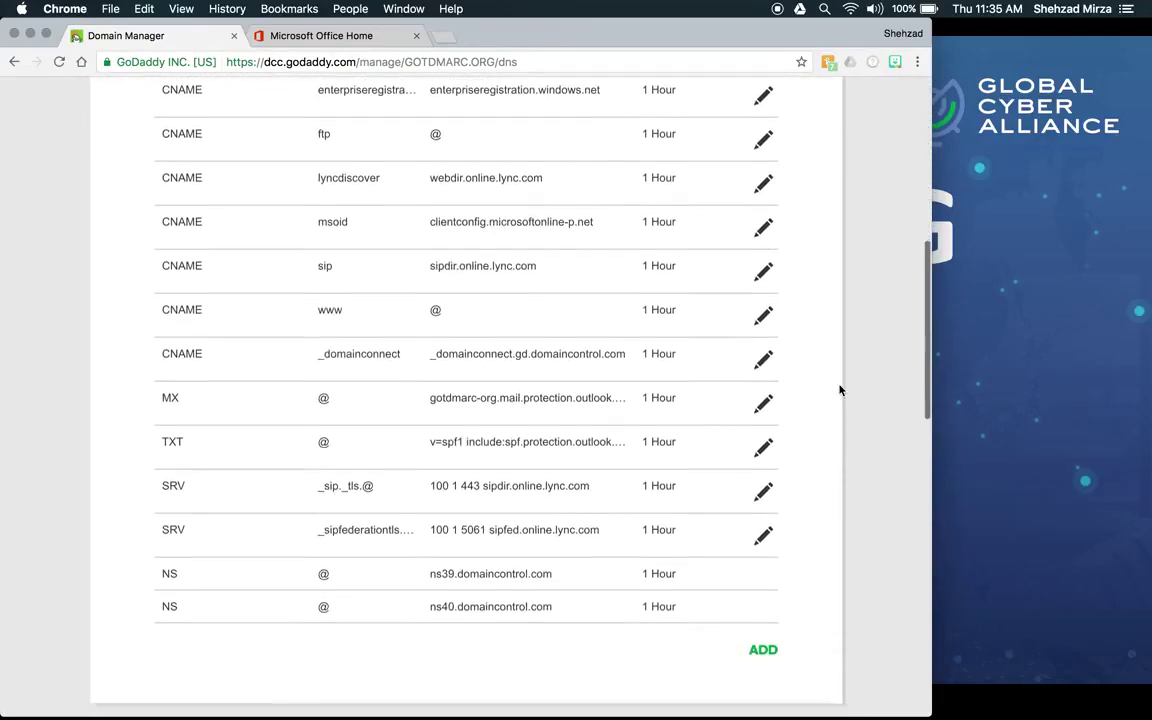
scroll(840, 390, "up", 7)
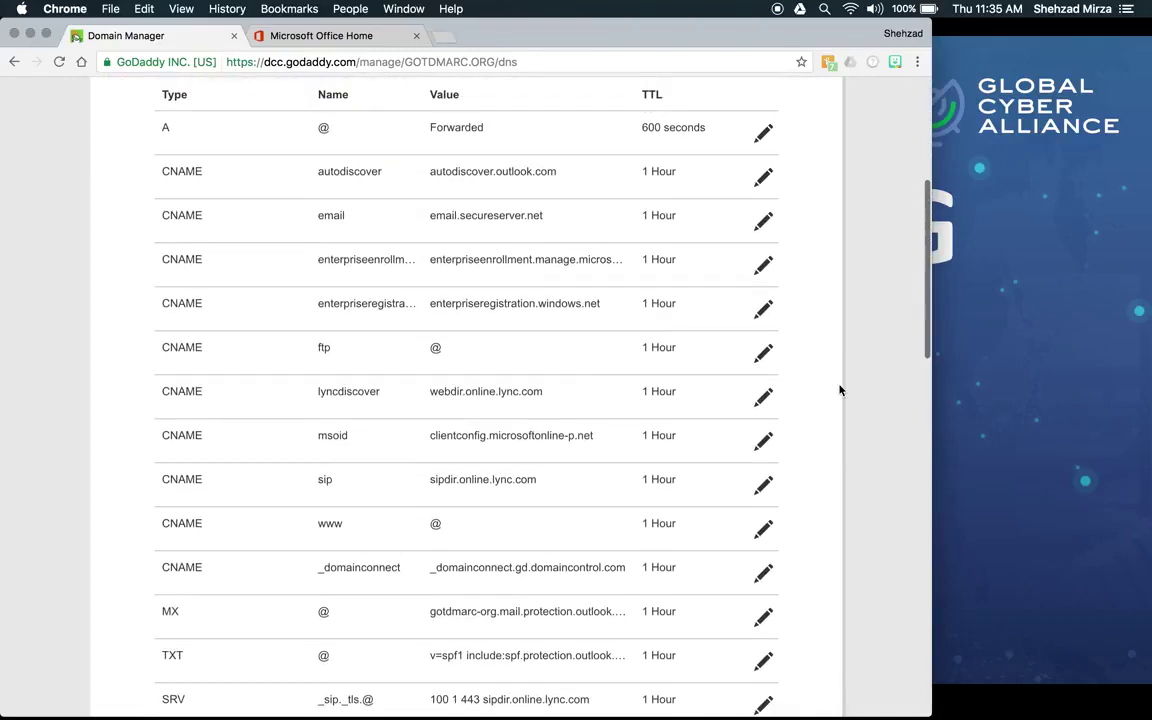
scroll(840, 390, "up", 2)
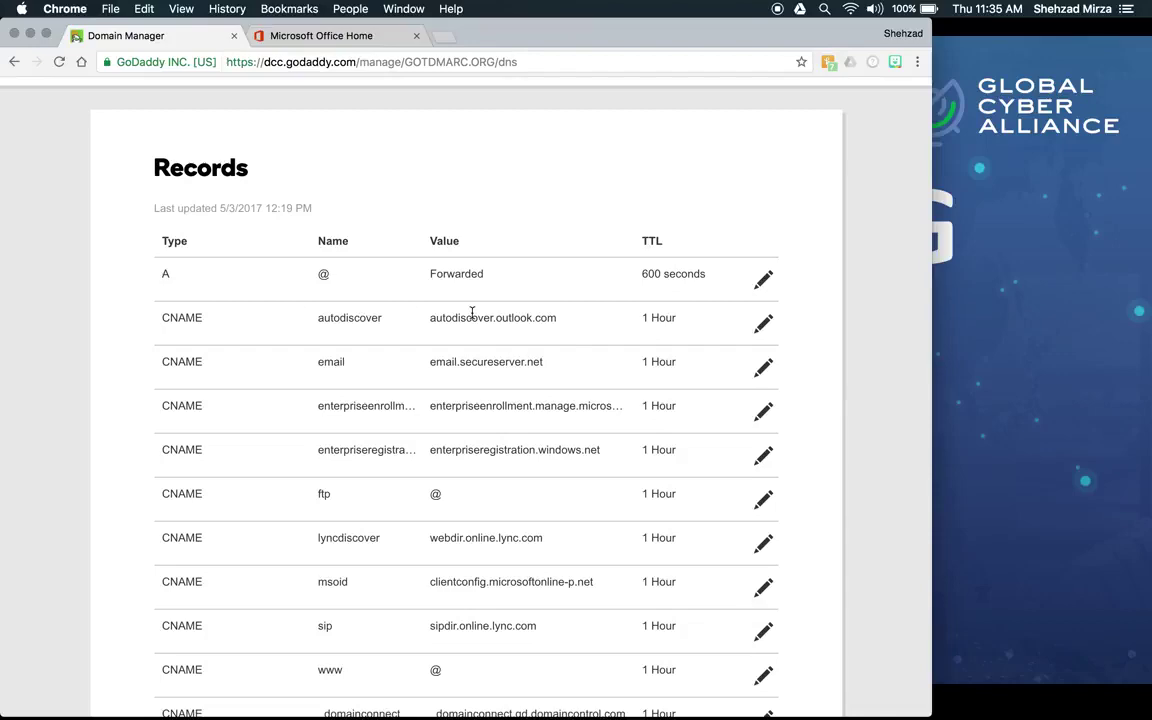
scroll(472, 313, "down", 5)
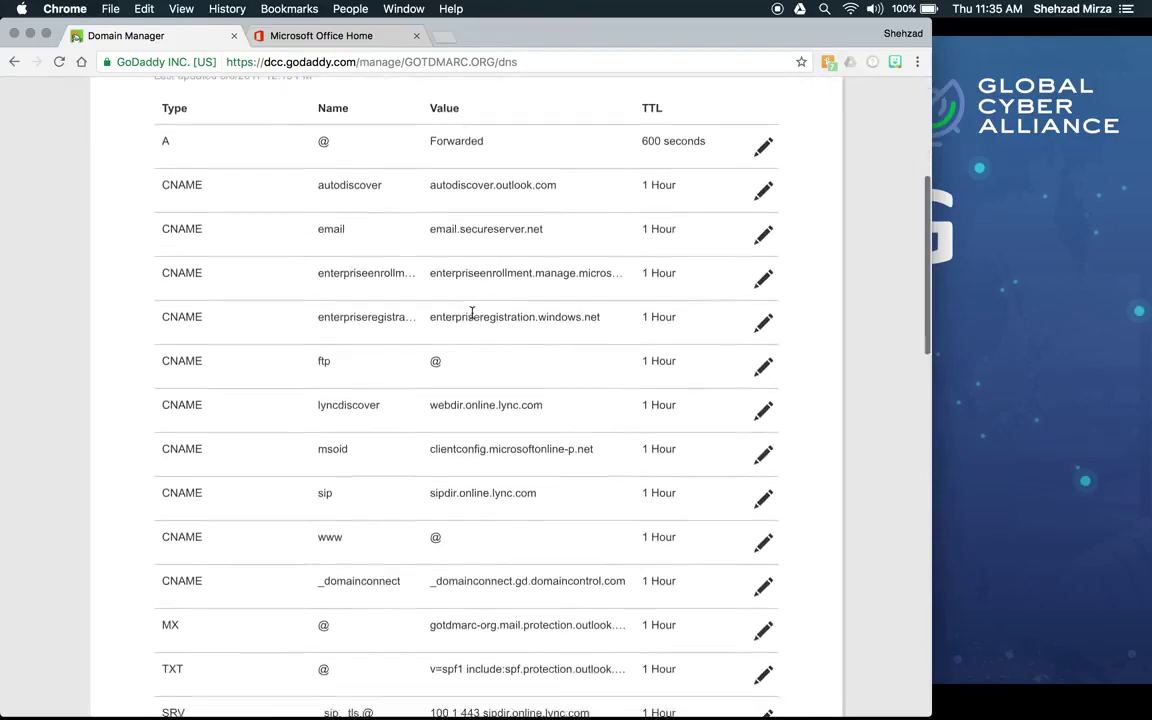
scroll(472, 313, "down", 5)
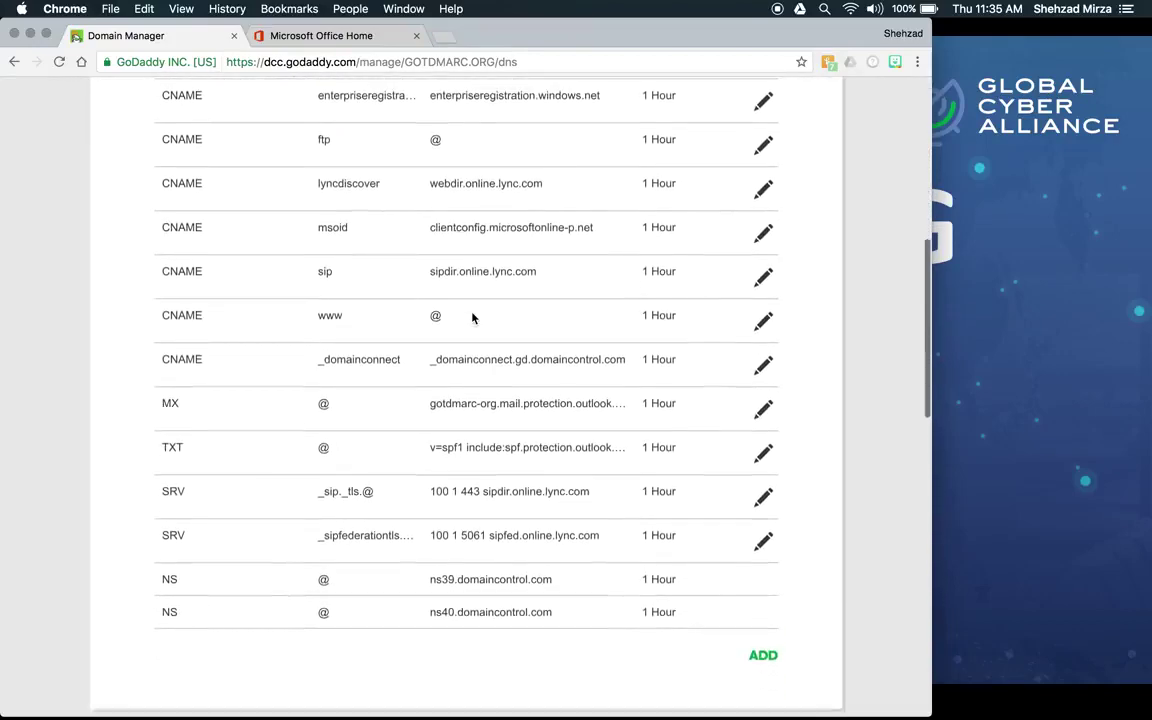
left_click_drag(161, 407, 627, 410)
Step: Open the TXT record for editing and inspect its SPF value field
left_click(767, 419)
left_click(767, 419)
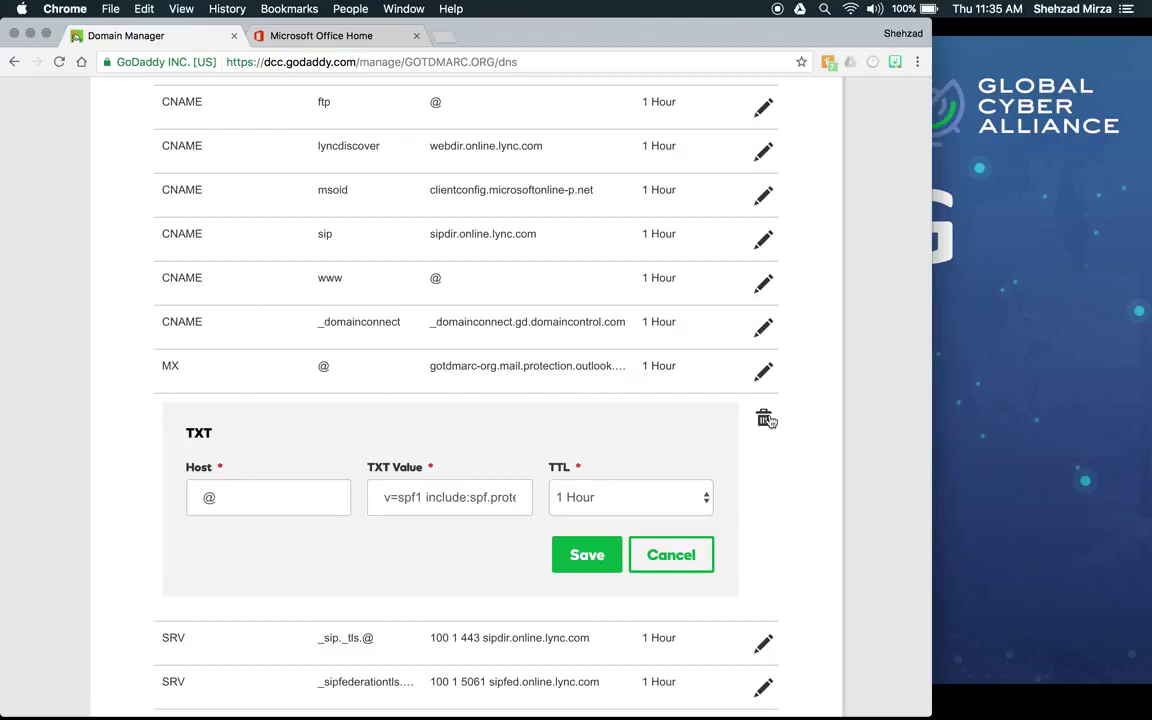
left_click(382, 497)
left_click_drag(382, 497, 440, 502)
left_click(440, 502)
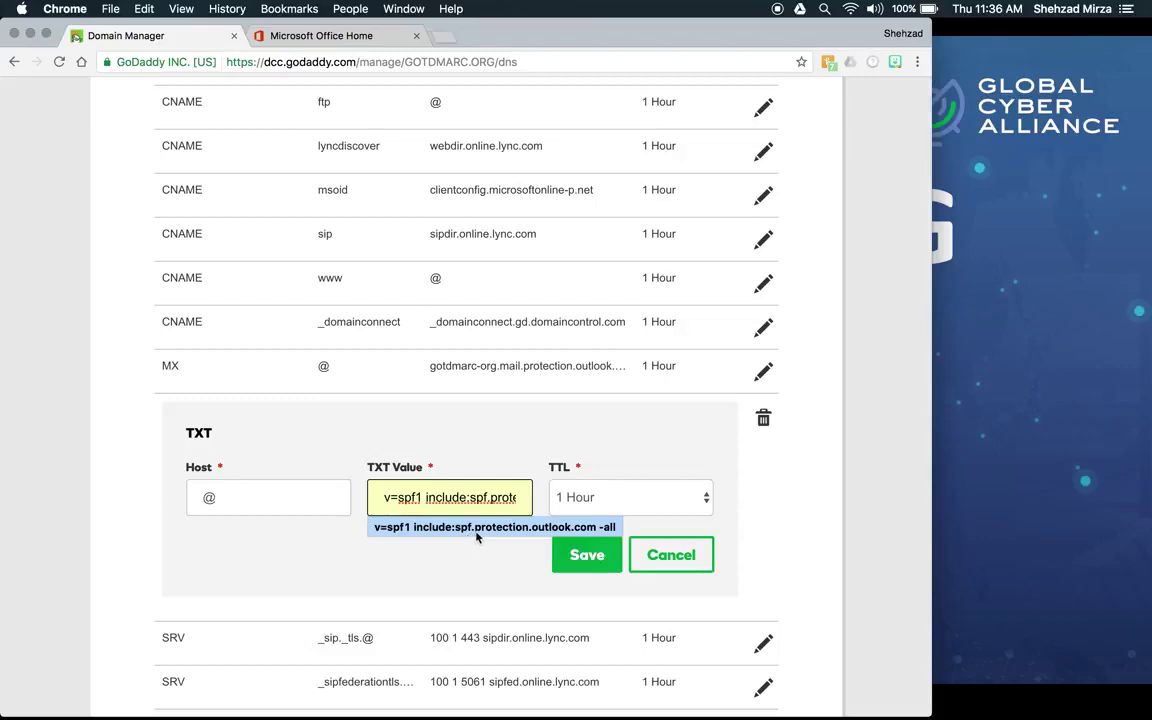
Step: Collapse and reopen the TXT record to reveal v=spf1 include:spf.protection.outlook.com -all
left_click(652, 556)
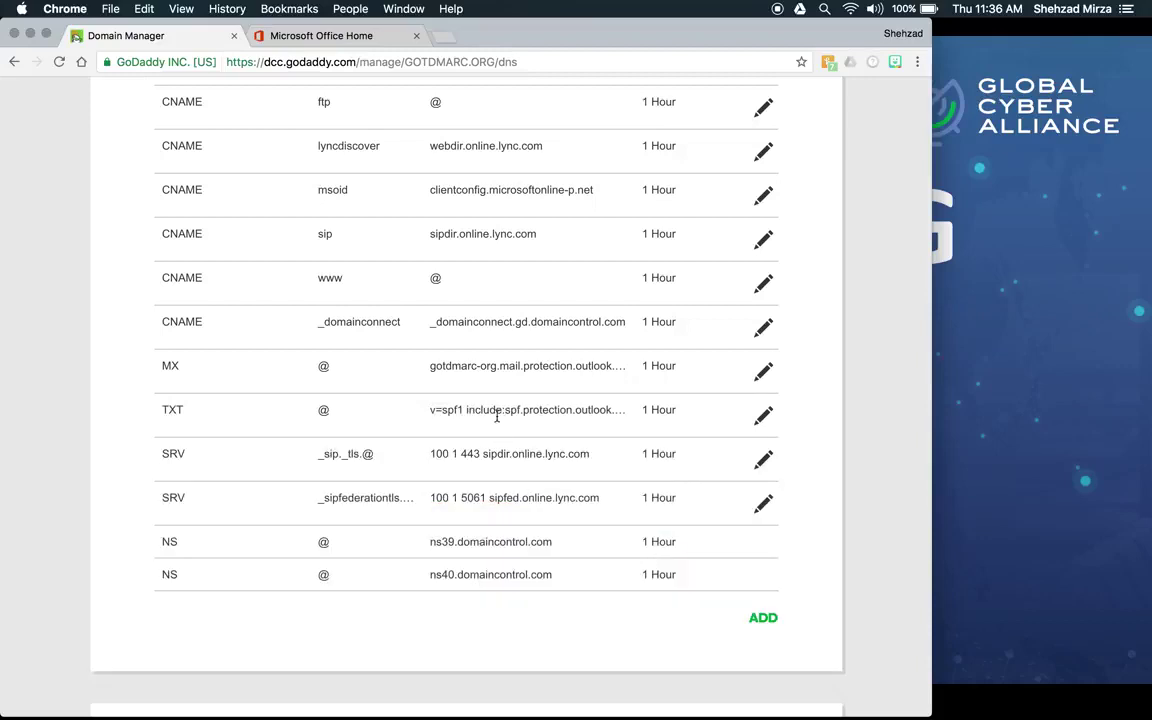
left_click(760, 415)
left_click(490, 497)
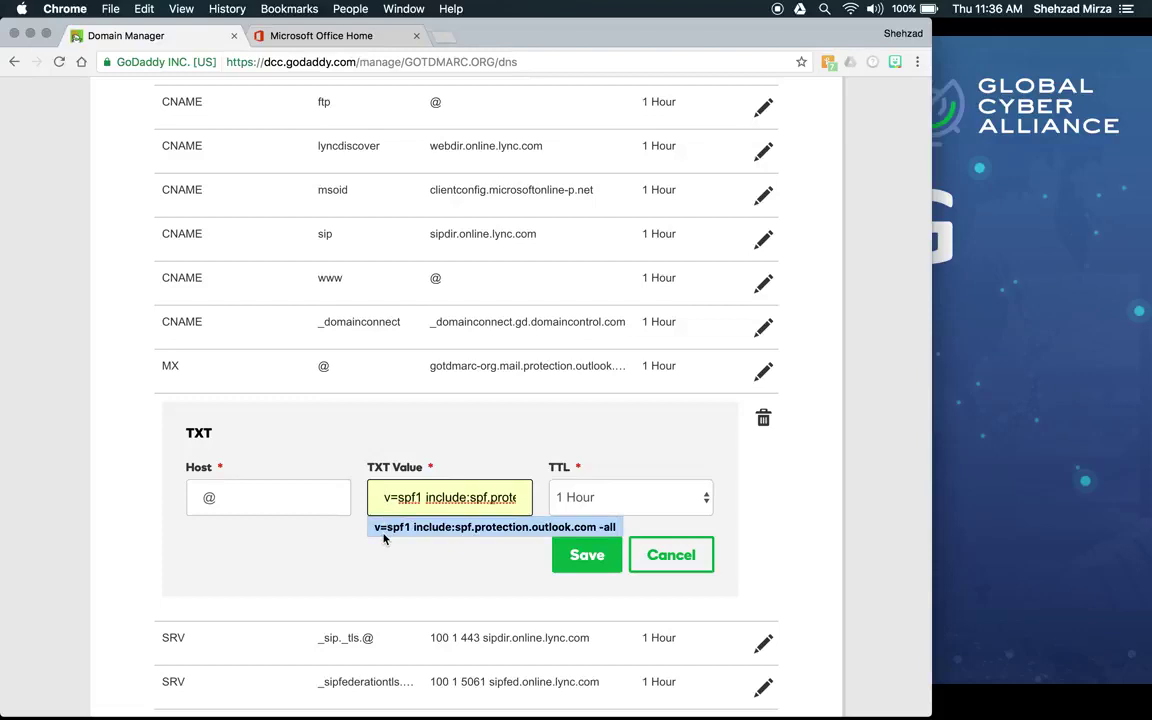
Step: Open the Office 365 admin center's Domains list and view gotdmarc.org's required DNS records
left_click(339, 43)
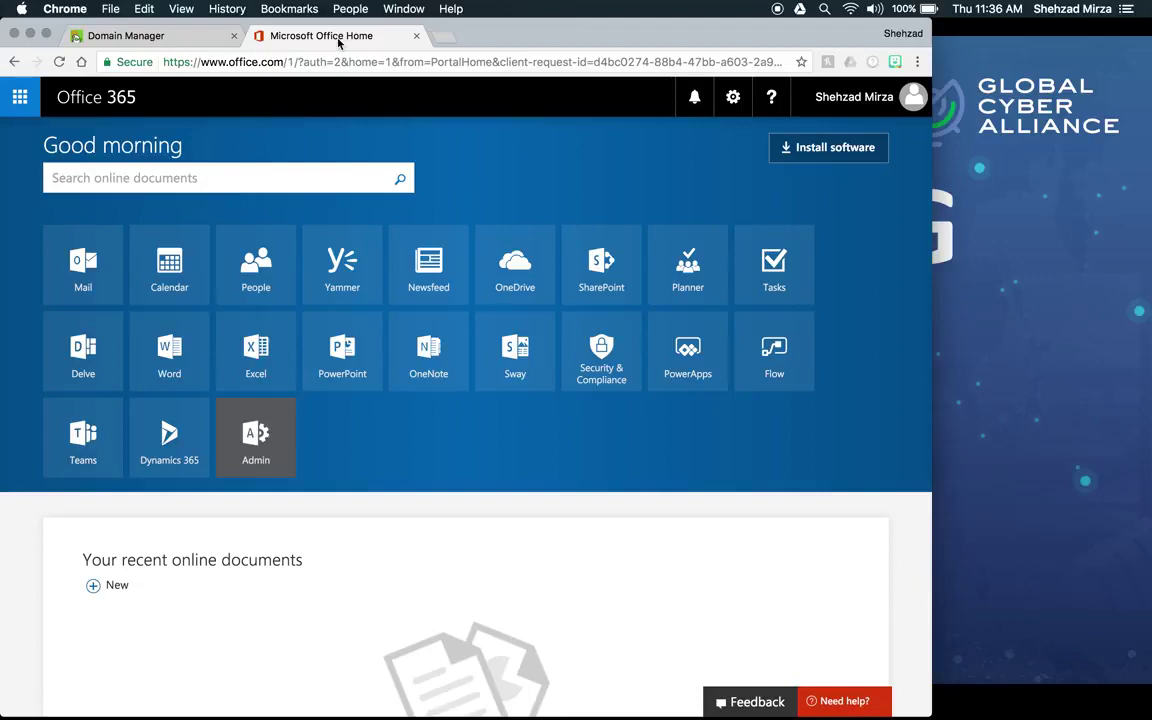
left_click(268, 466)
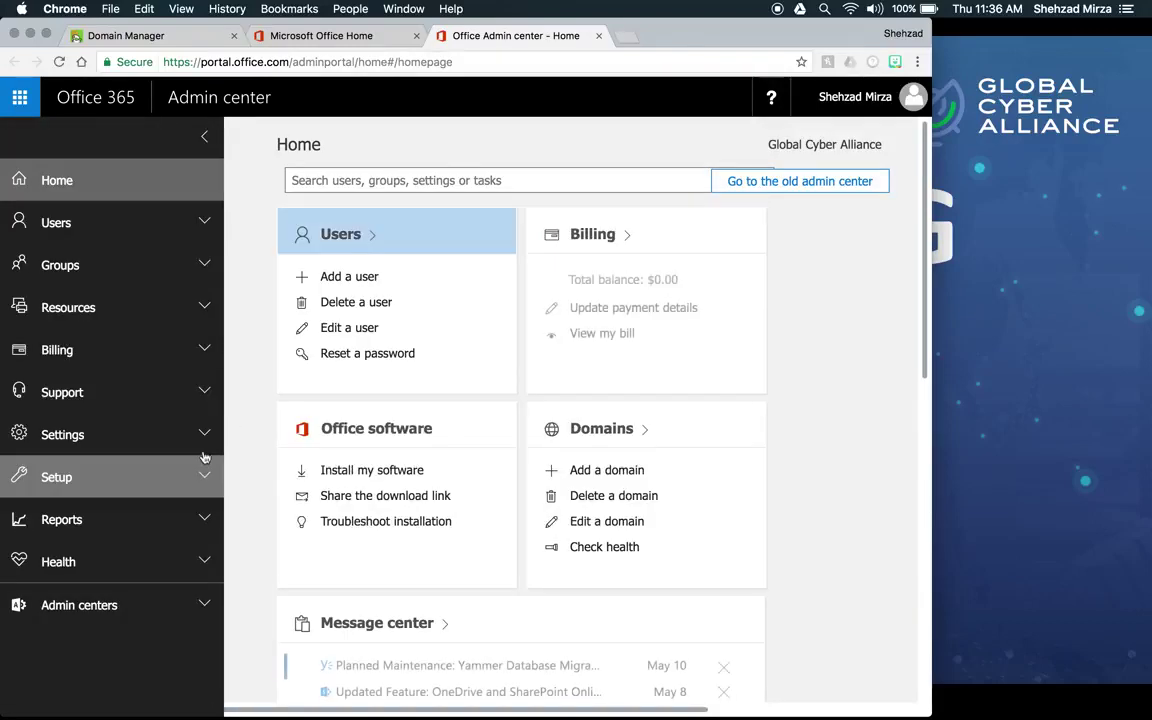
left_click(205, 434)
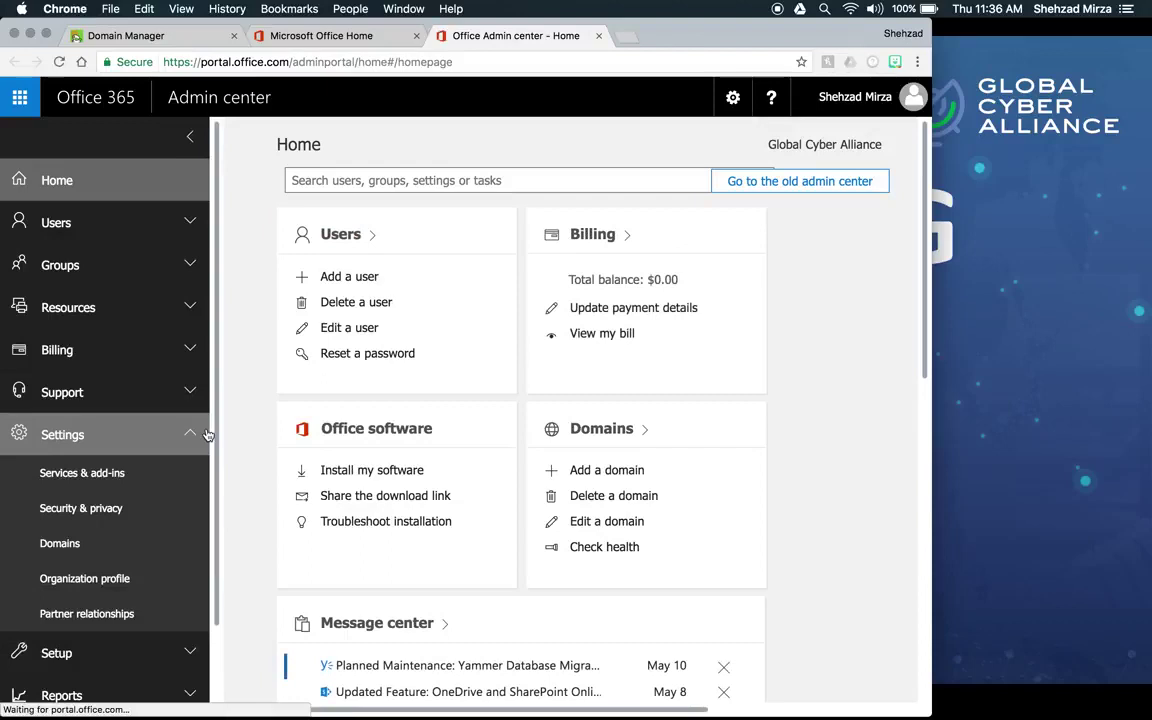
left_click(79, 545)
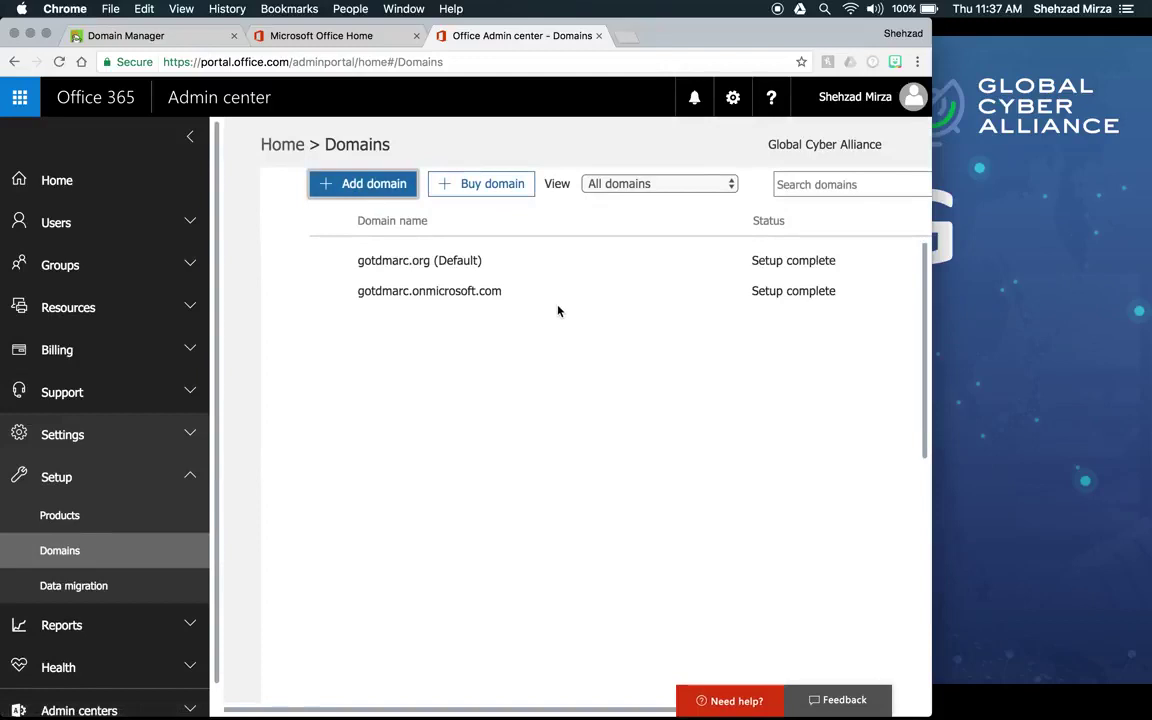
left_click(449, 261)
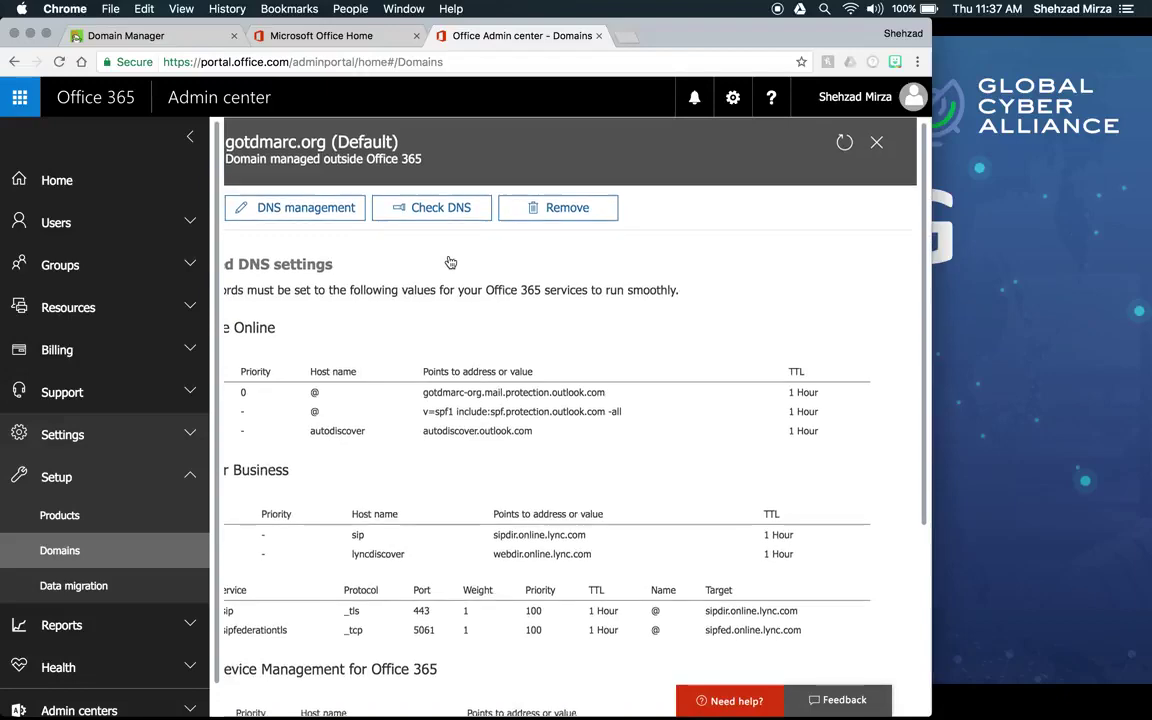
scroll(450, 262, "down", 3)
scroll(449, 261, "down", 1)
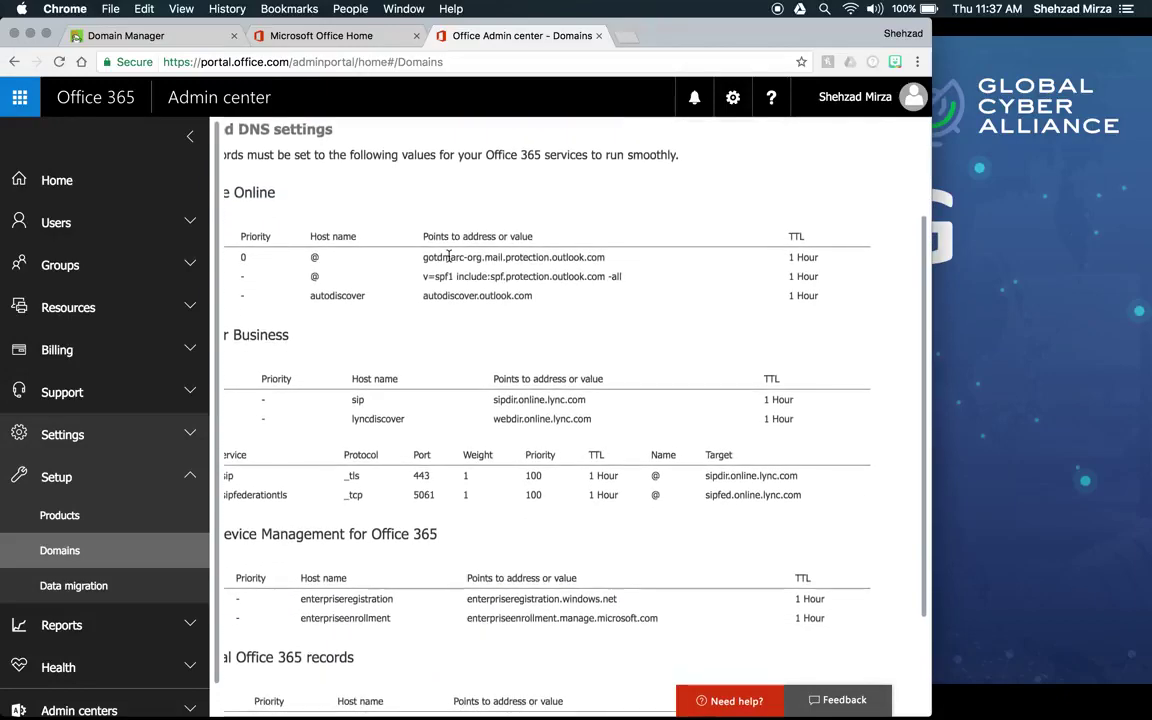
scroll(380, 262, "left", 5)
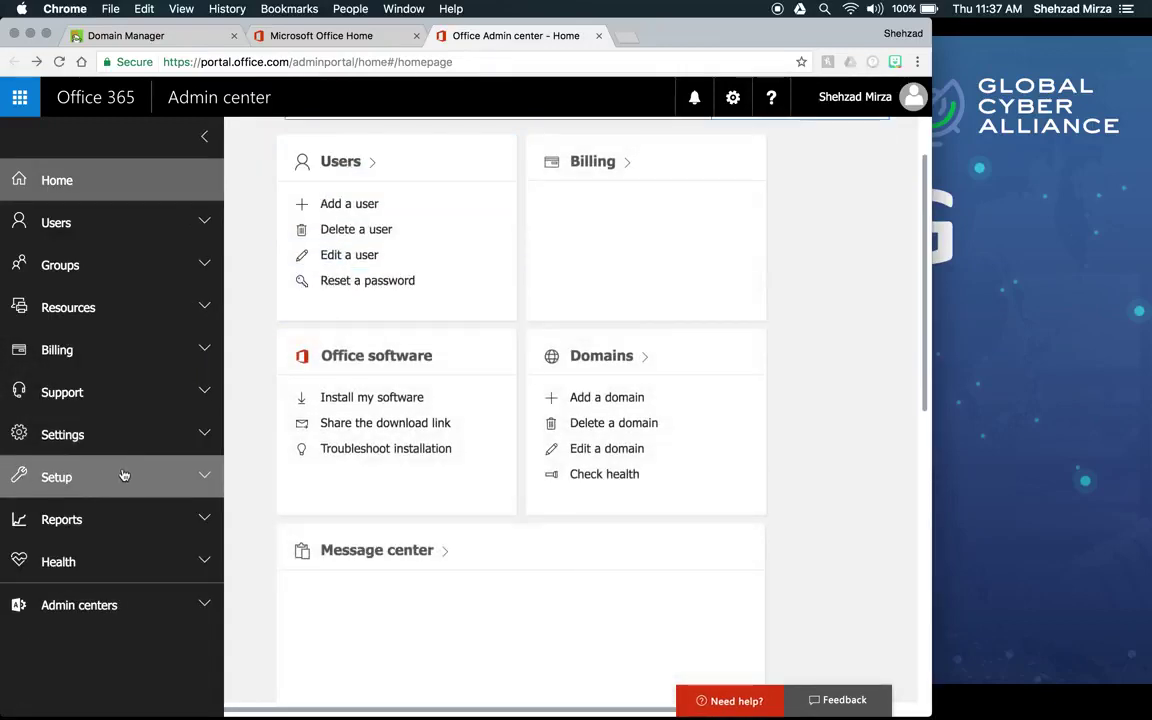
Step: Reopen gotdmarc.org in a widened window, review its SPF TXT value, then exit DNS setup unchanged
left_click(85, 477)
left_click(74, 550)
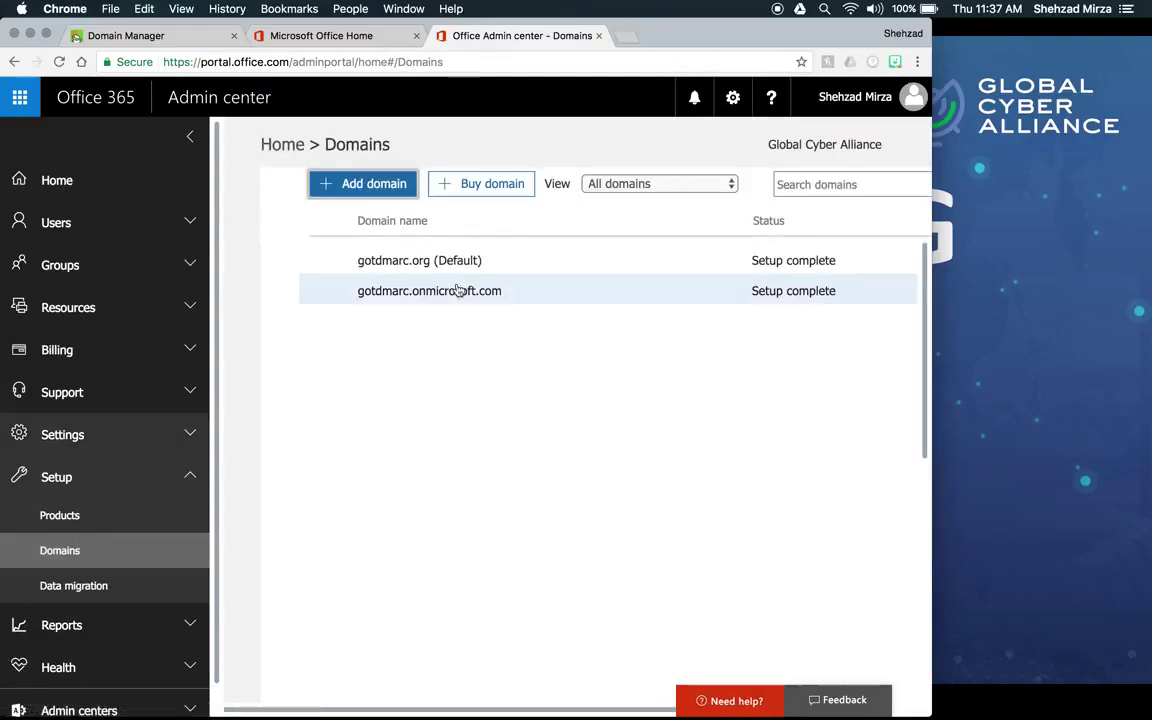
left_click(388, 259)
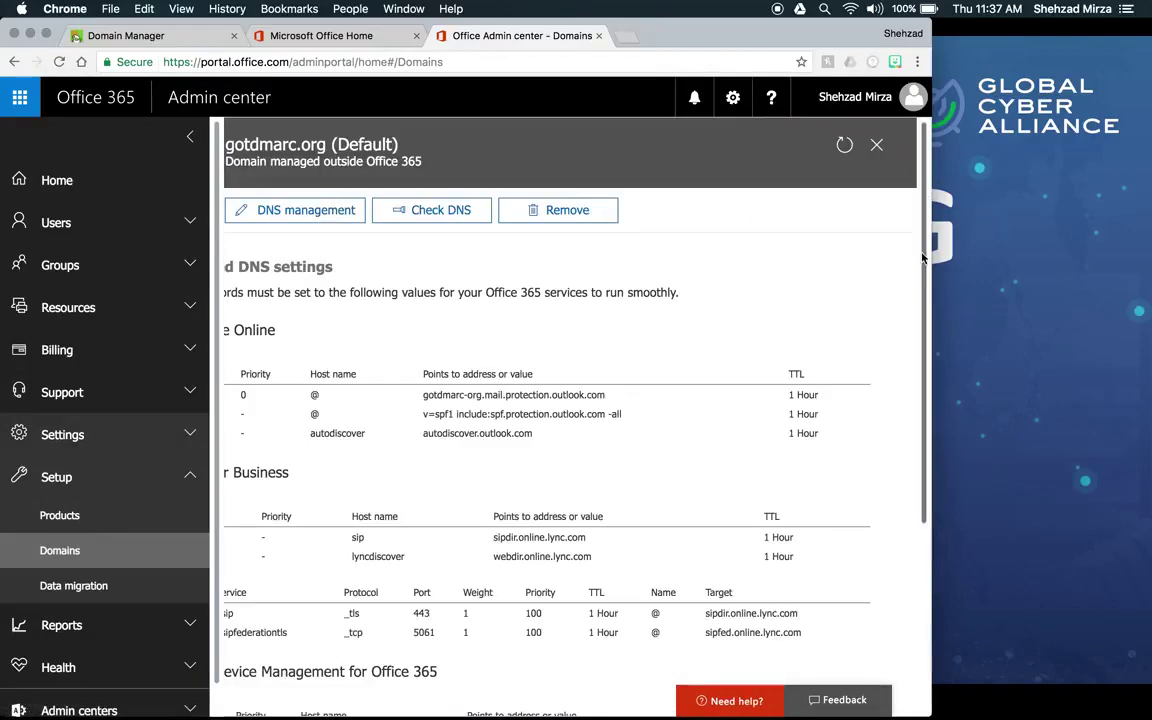
left_click_drag(922, 258, 1122, 266)
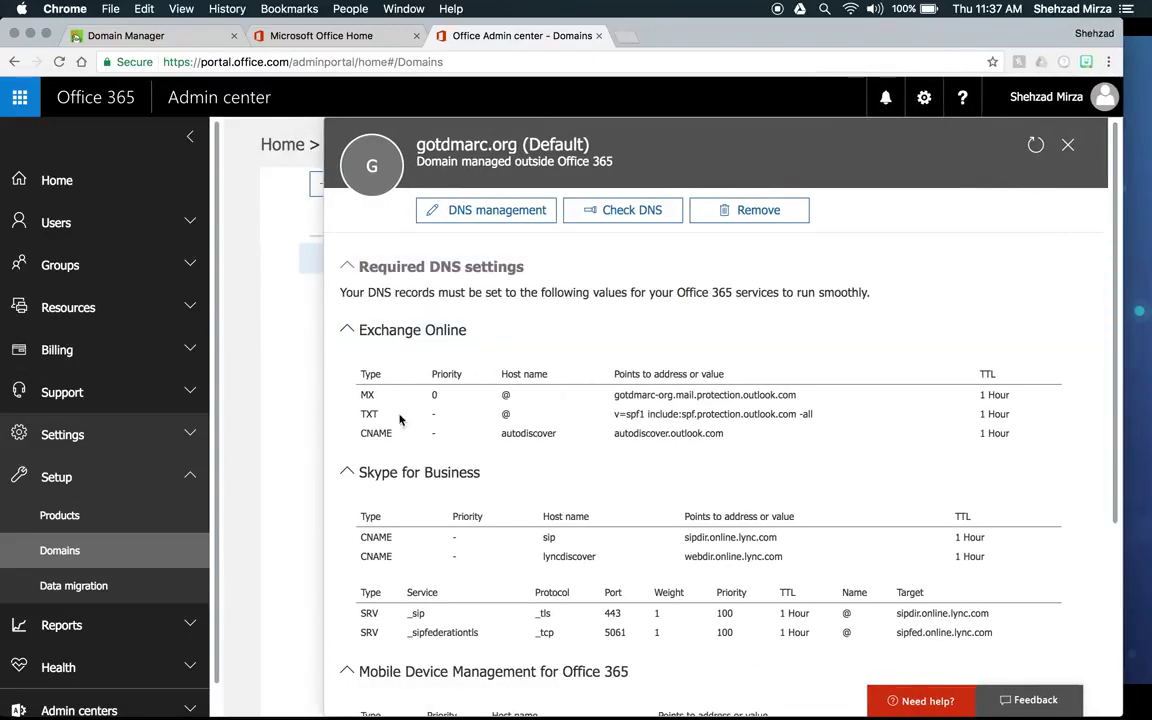
left_click_drag(553, 414, 767, 425)
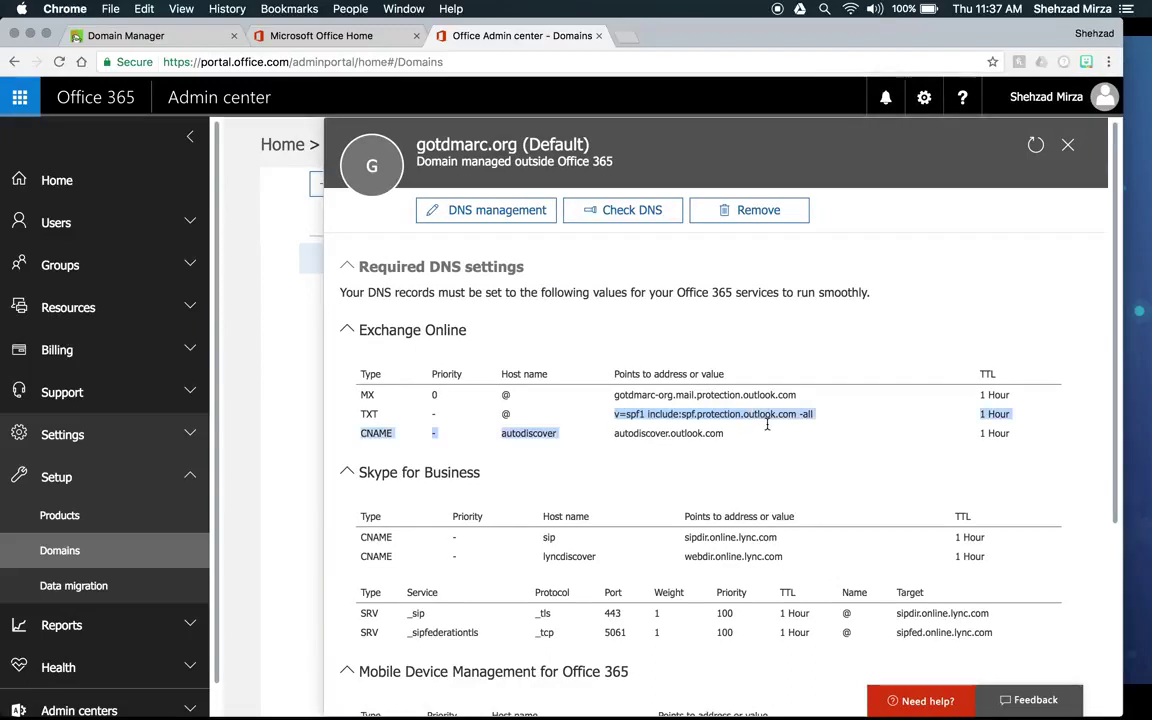
left_click(750, 414)
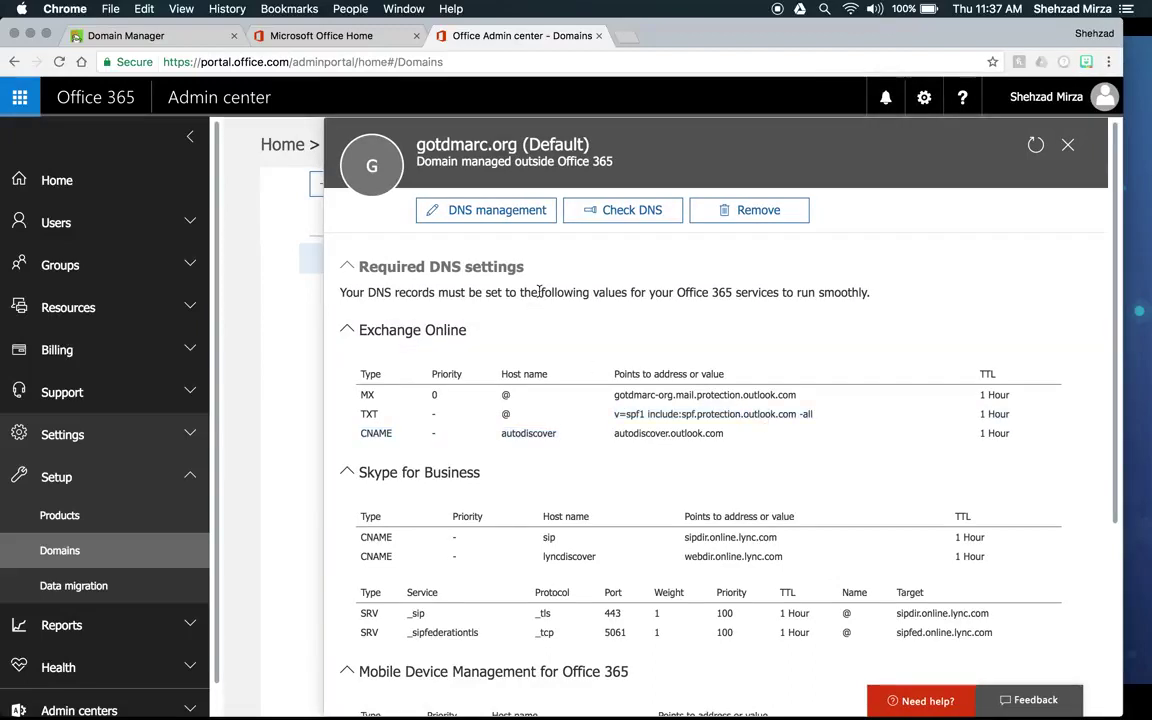
left_click(490, 214)
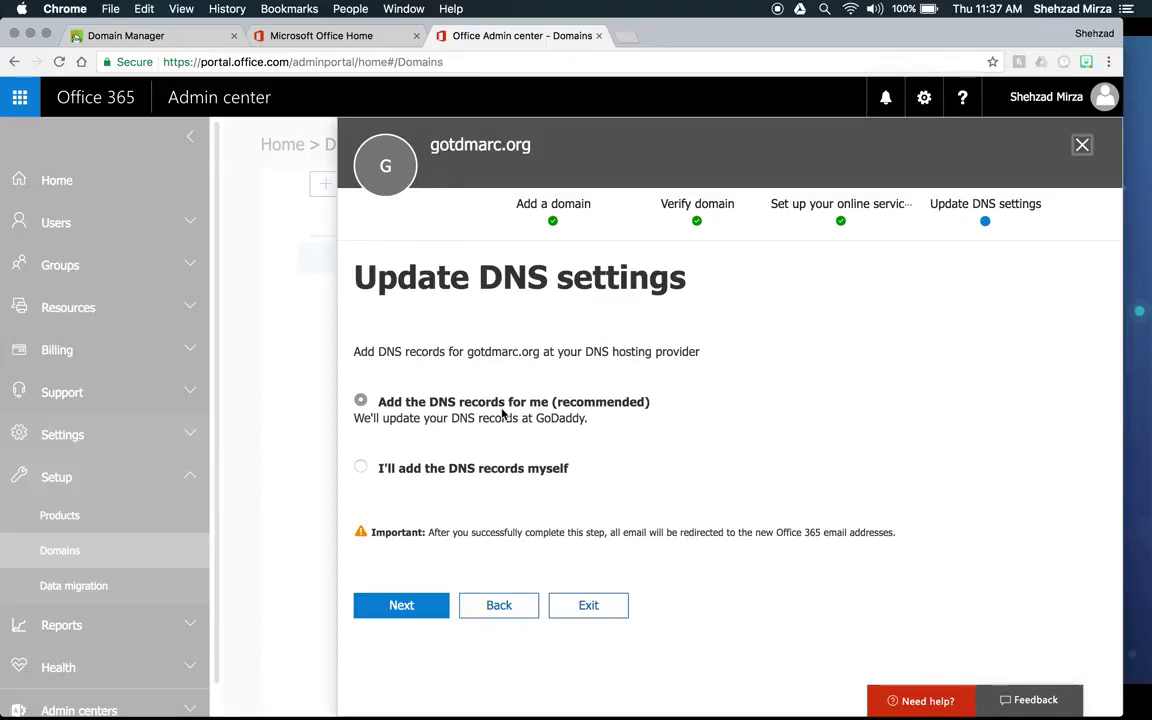
left_click(585, 606)
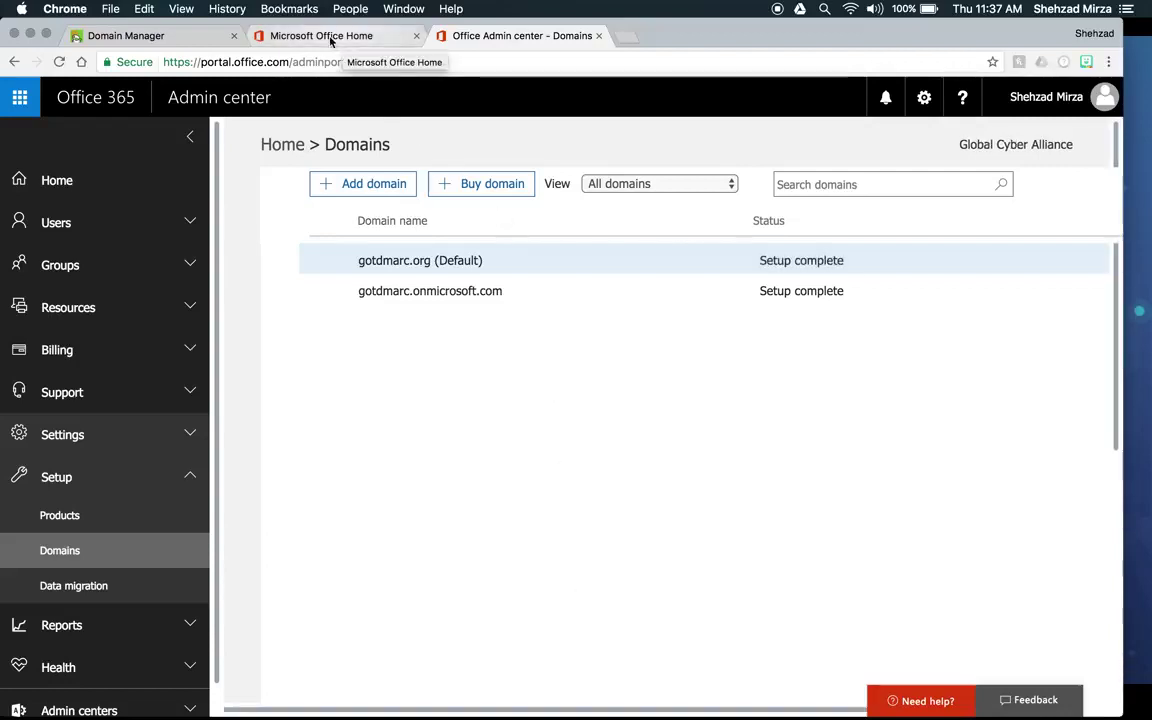
Step: Return to the GoDaddy DNS records and scroll to the open TXT record
left_click(170, 42)
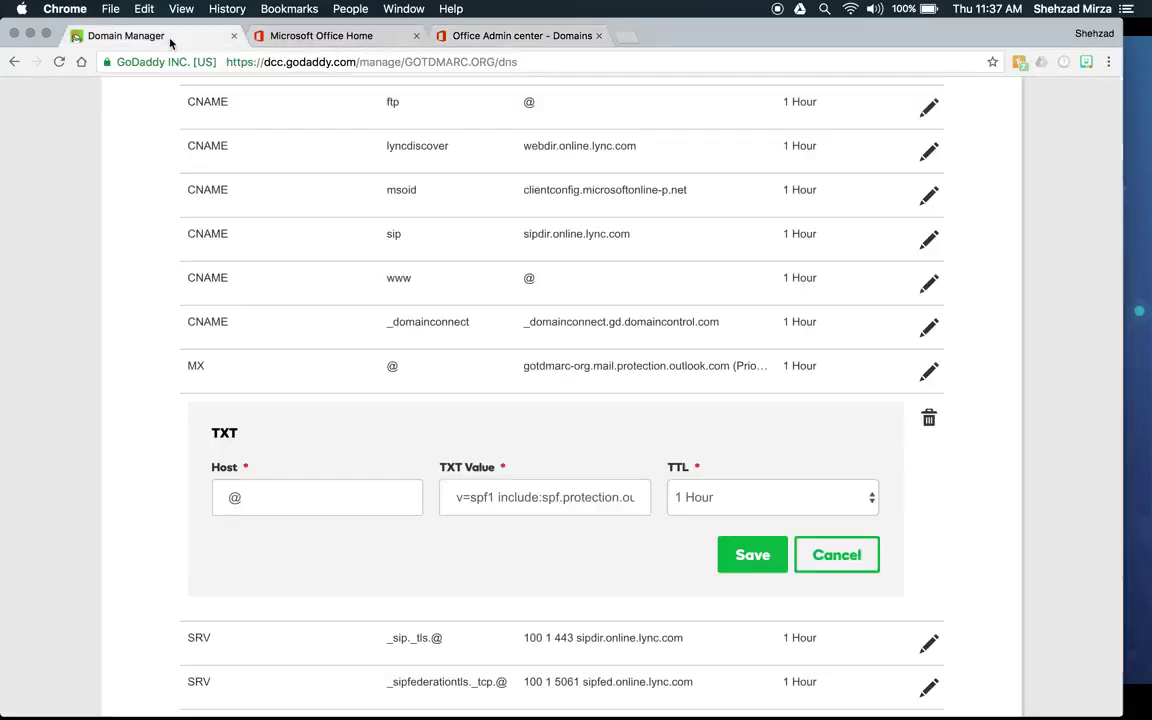
scroll(308, 253, "up", 3)
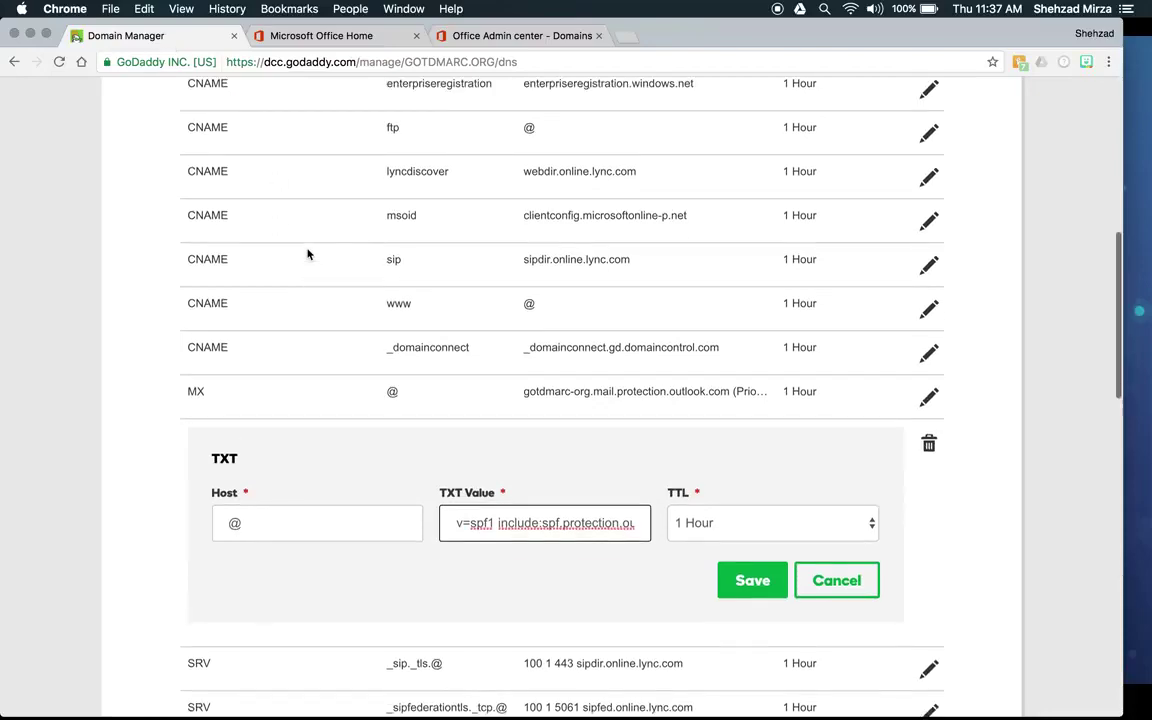
scroll(308, 253, "up", 1)
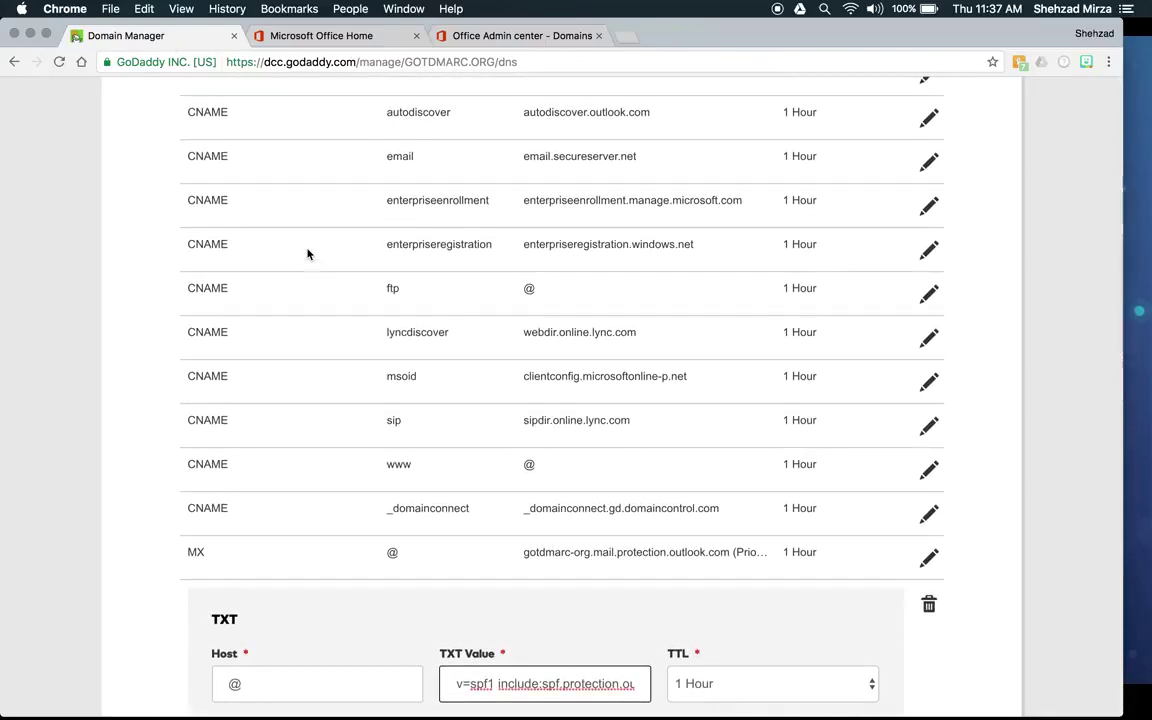
scroll(308, 253, "down", 1)
scroll(308, 253, "up", 2)
scroll(308, 253, "up", 2)
scroll(308, 253, "down", 6)
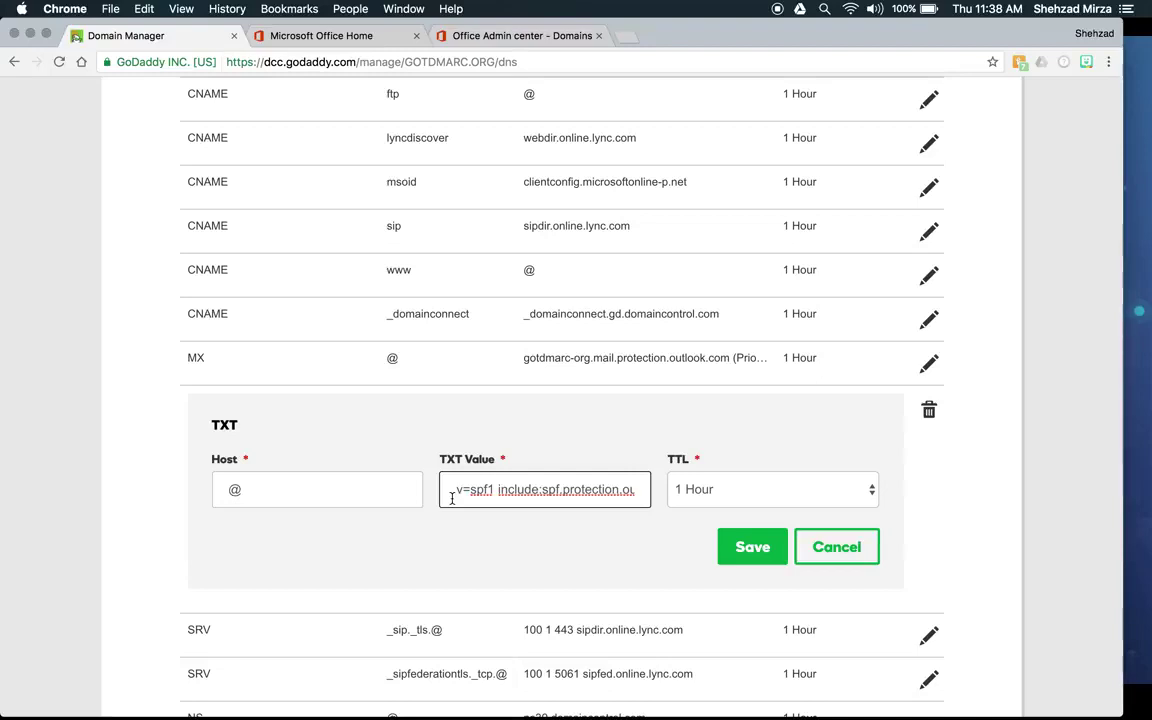
Step: Confirm the value v=spf1 include:spf.protection.outlook.com -all, save it, and return to Office 365 Domains
left_click_drag(452, 497, 674, 506)
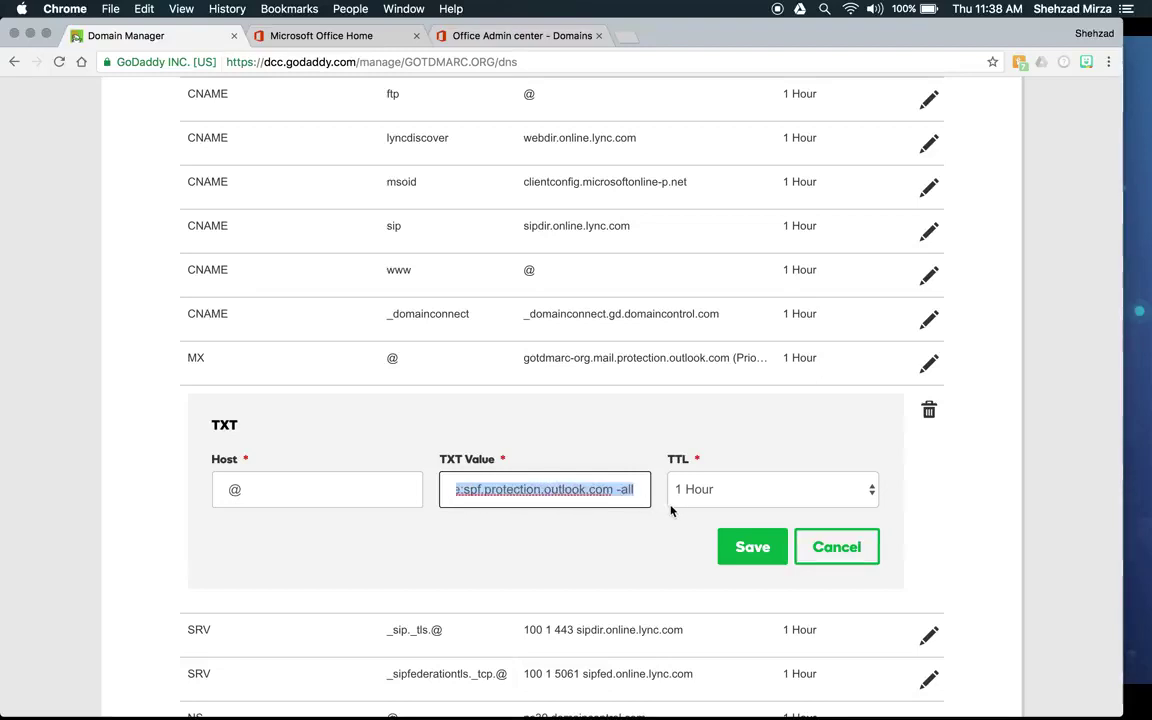
left_click(611, 492)
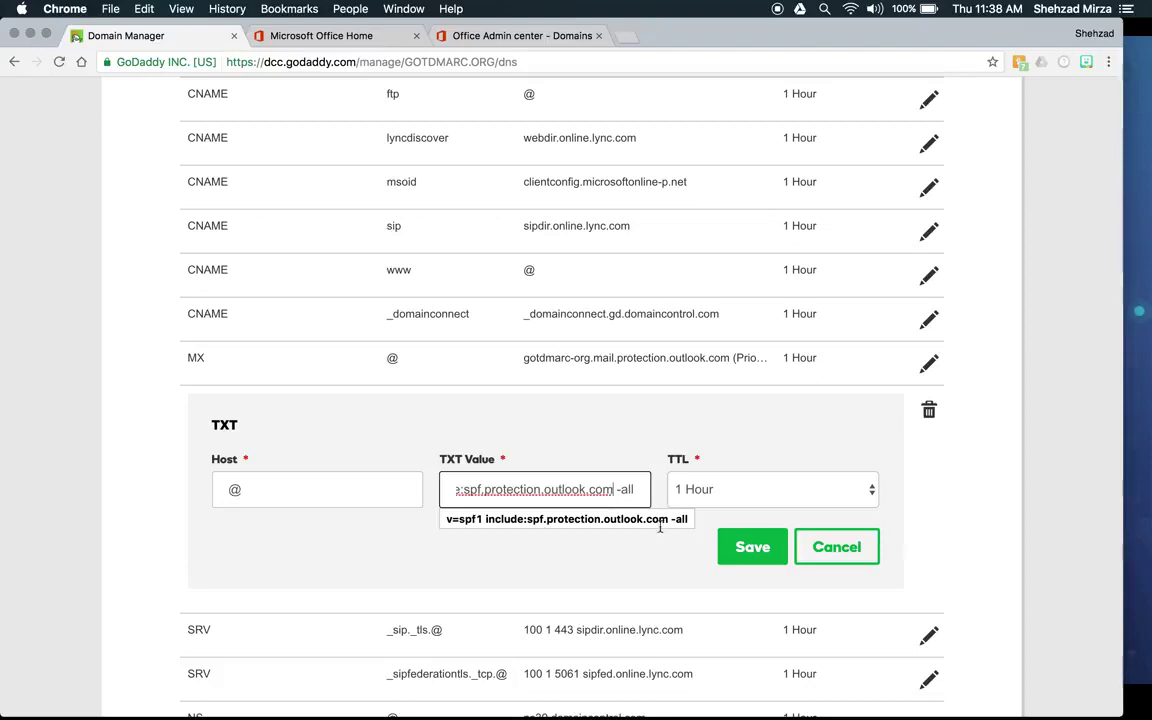
left_click(838, 563)
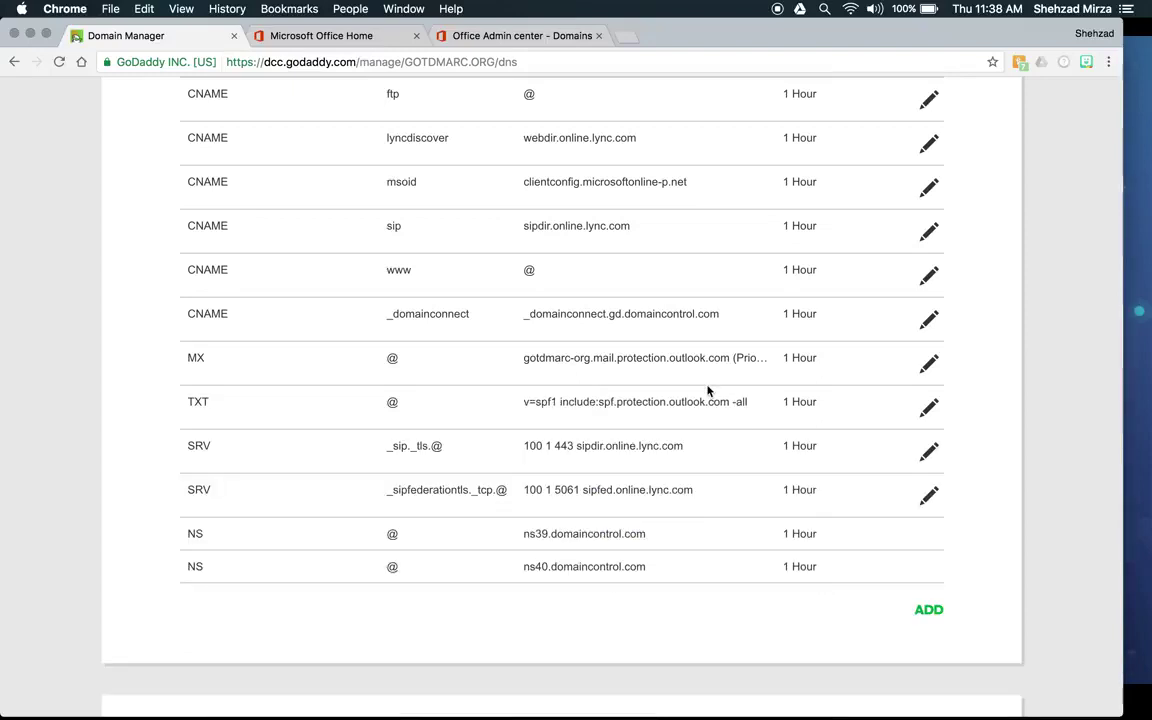
left_click(490, 35)
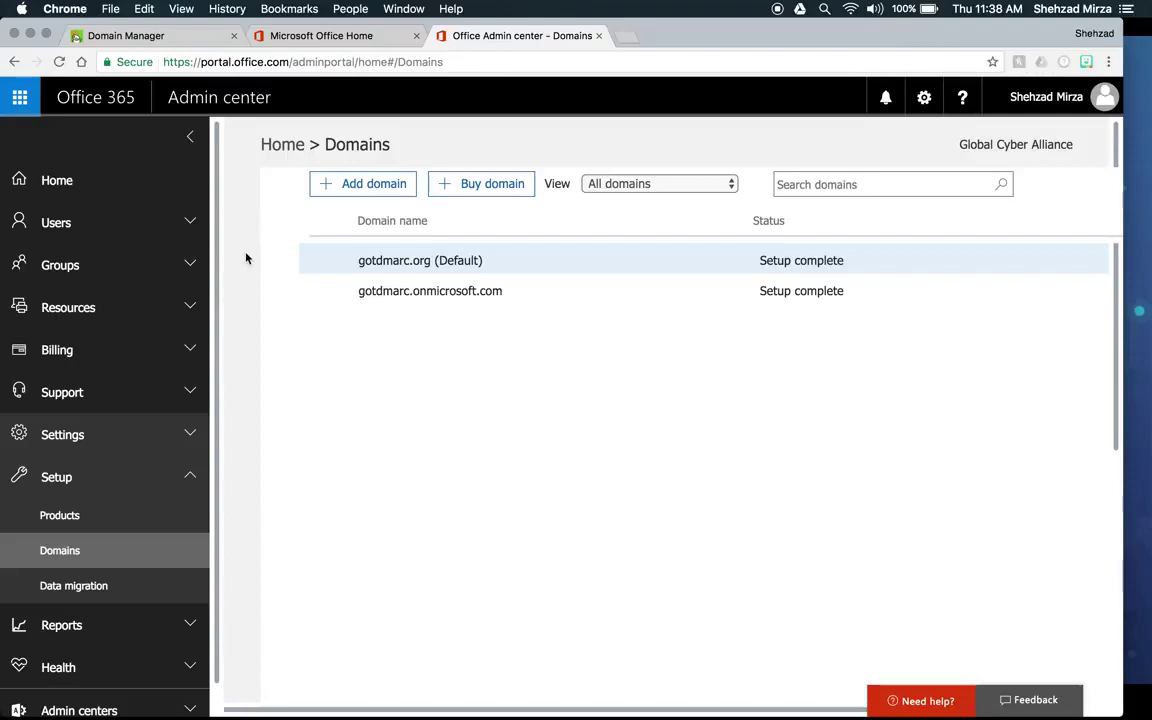
Step: Collapse Setup and launch Exchange from the Admin centers list in the left navigation
left_click(190, 478)
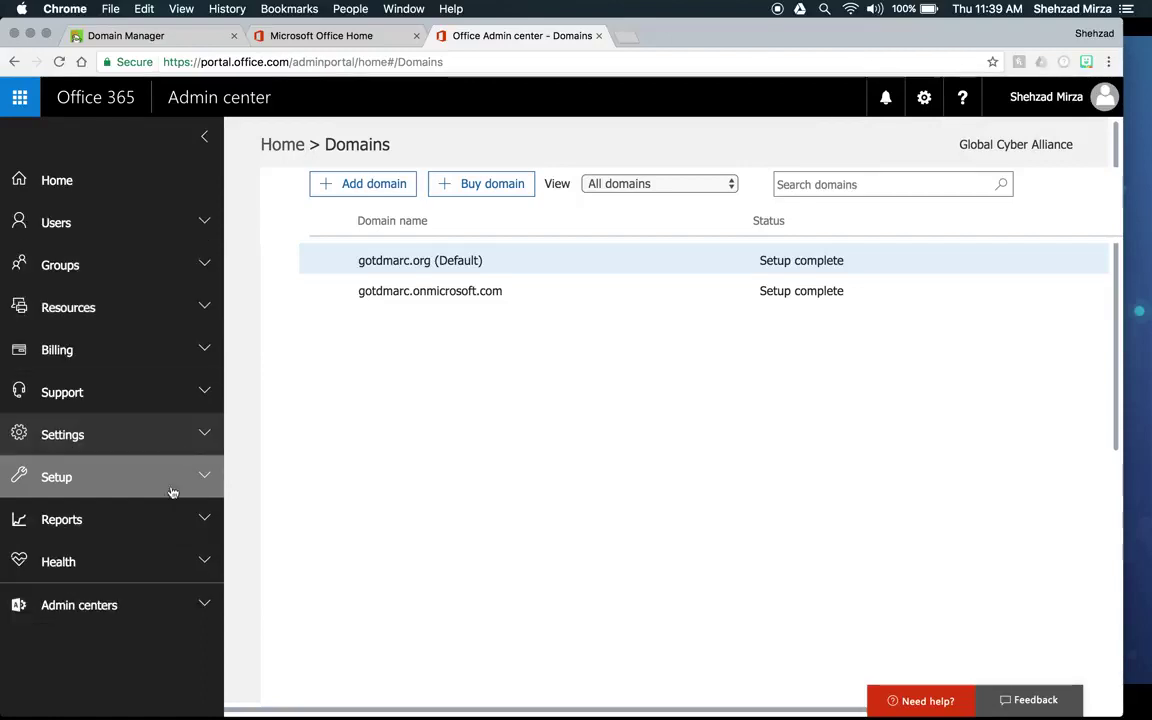
left_click(118, 605)
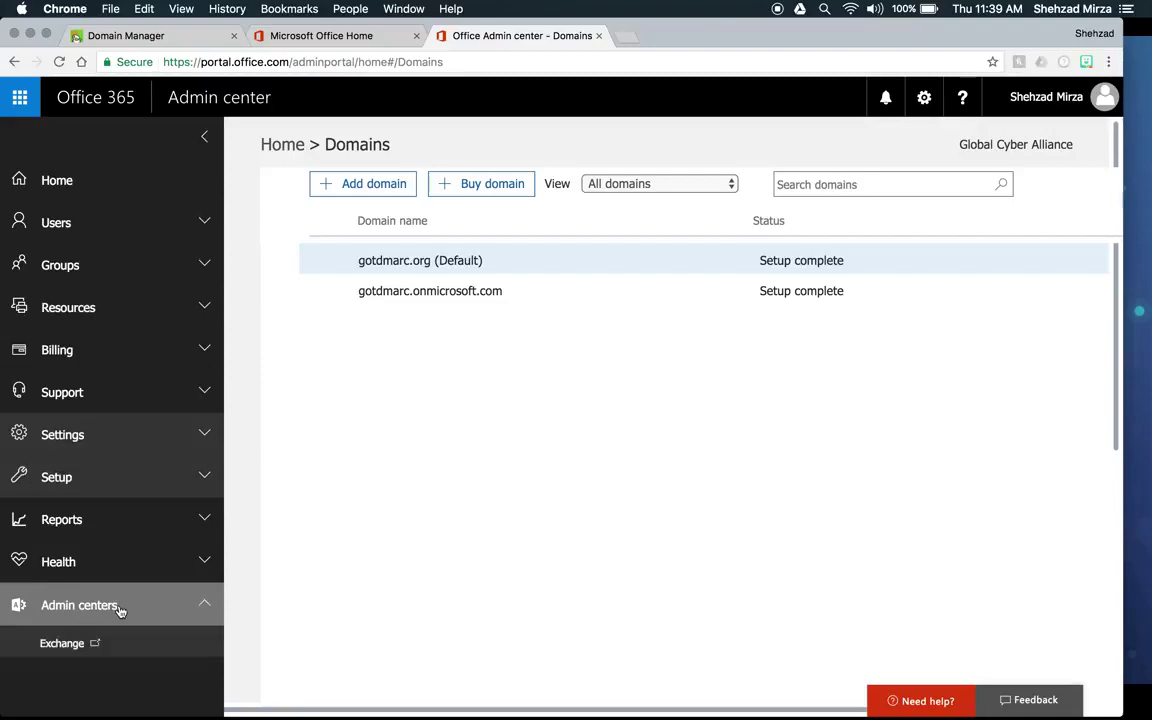
scroll(152, 574, "down", 3)
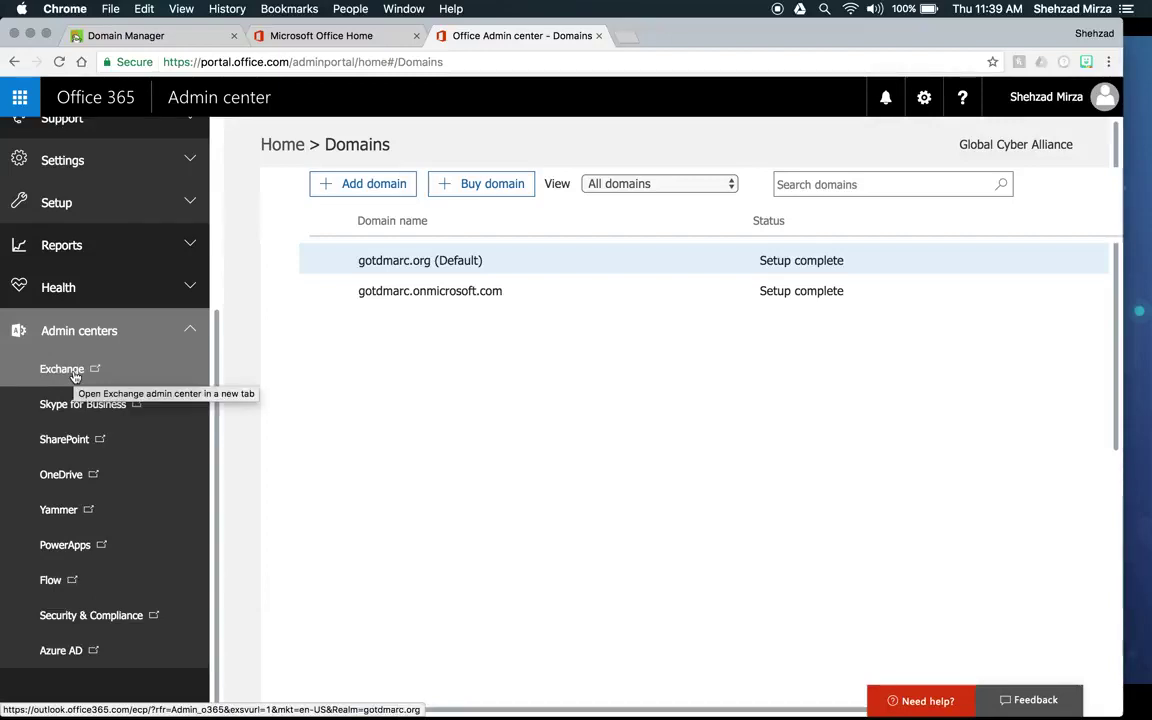
left_click(74, 374)
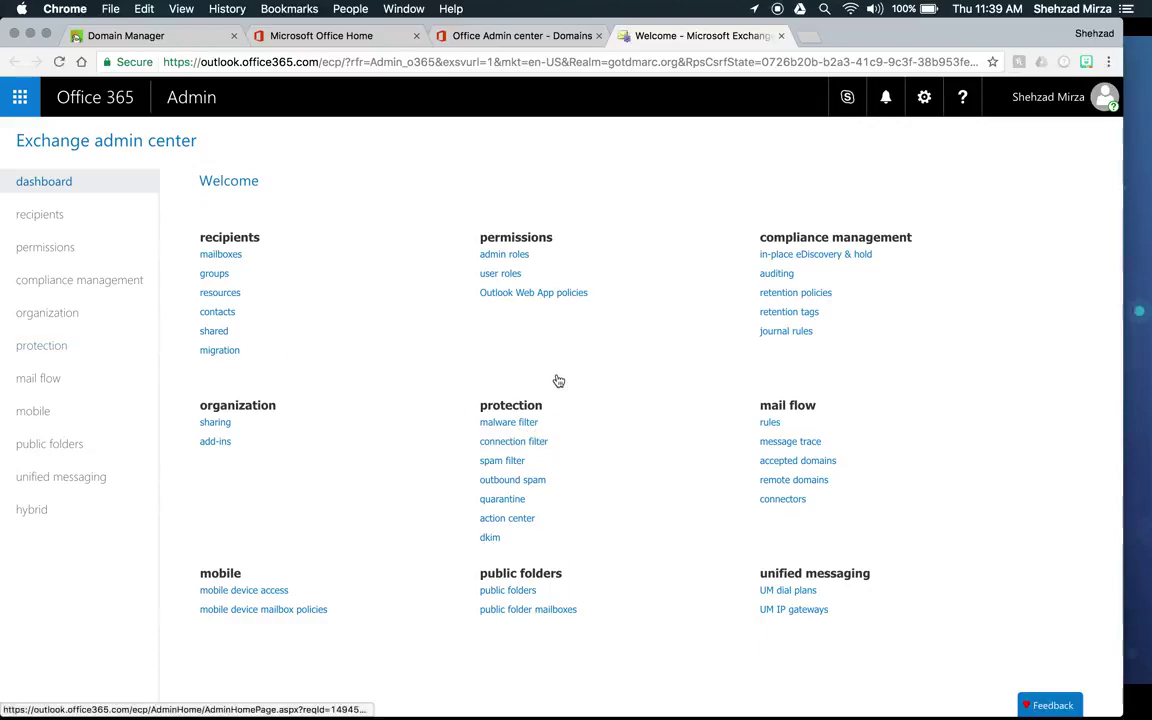
Step: Open the dkim page under protection from the Exchange dashboard
left_click(490, 538)
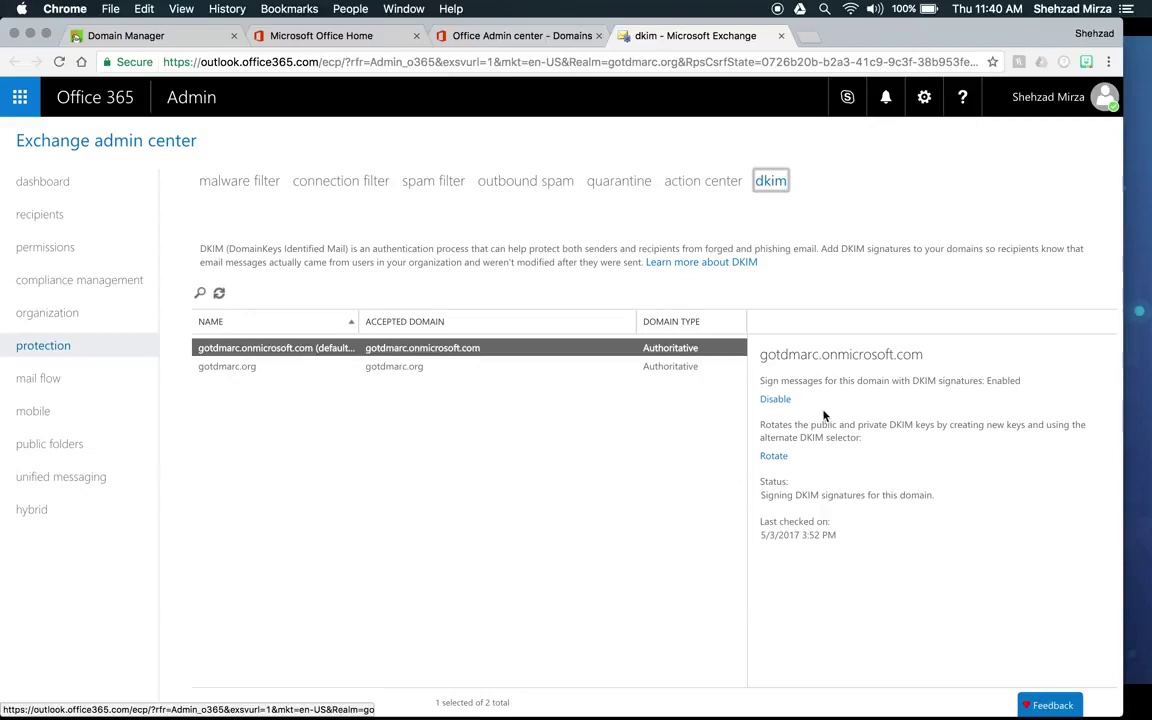
Step: Select gotdmarc.org in the DKIM list and request enabling its DKIM signing
left_click(243, 368)
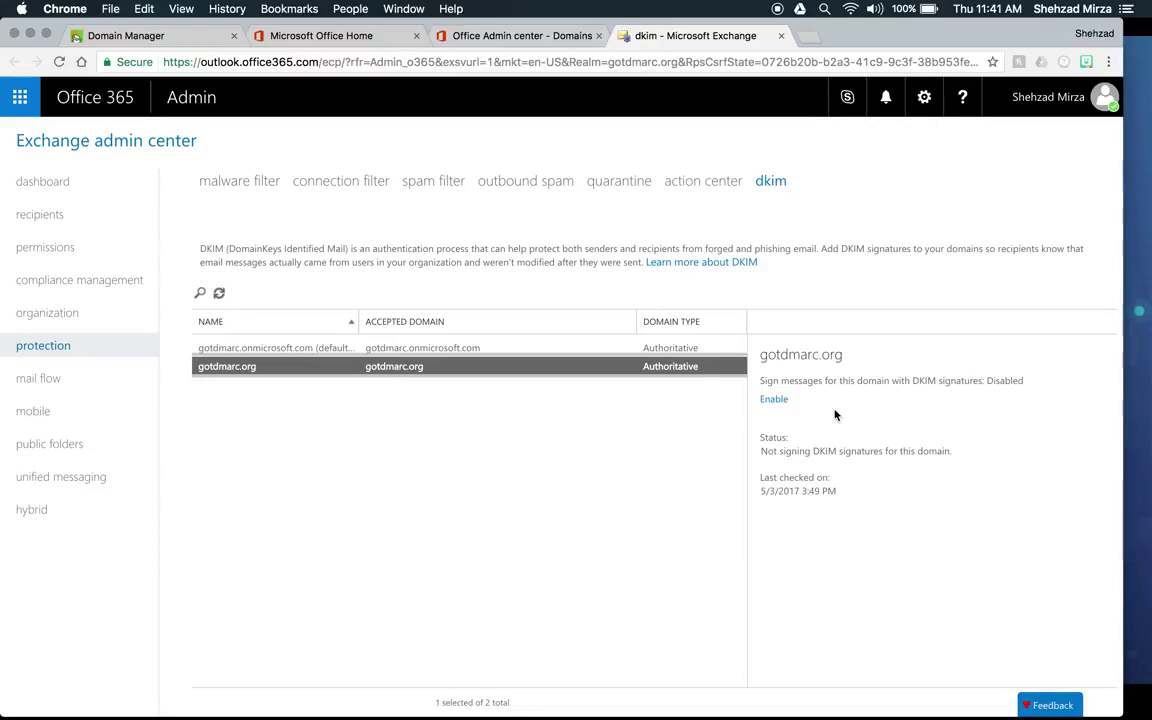
left_click(773, 400)
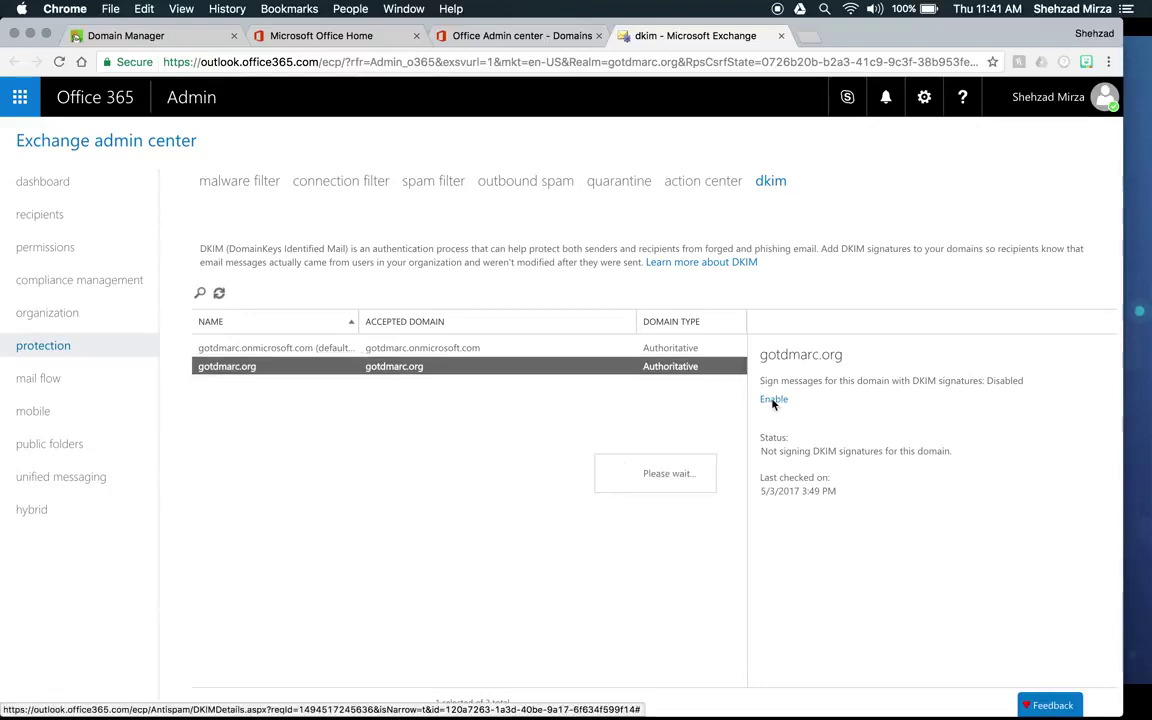
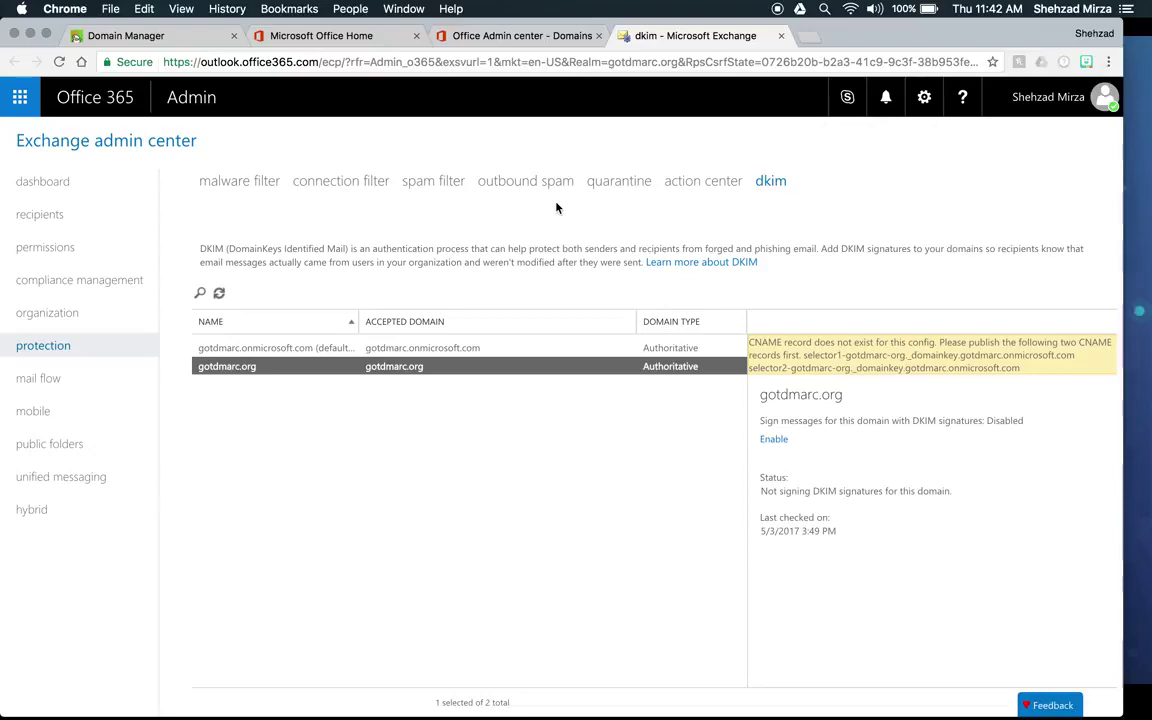
Step: In gotdmarc.org's DNS records, start a new CNAME record with TTL 1 Hour and an empty host
left_click(170, 40)
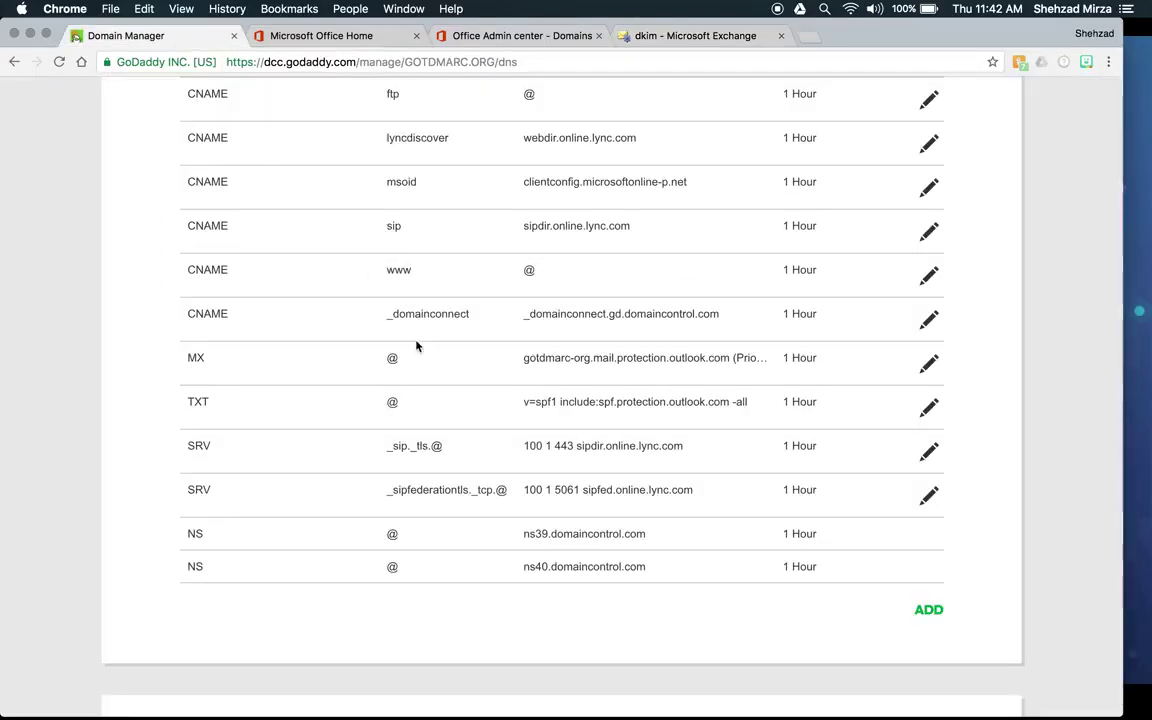
scroll(580, 408, "down", 2)
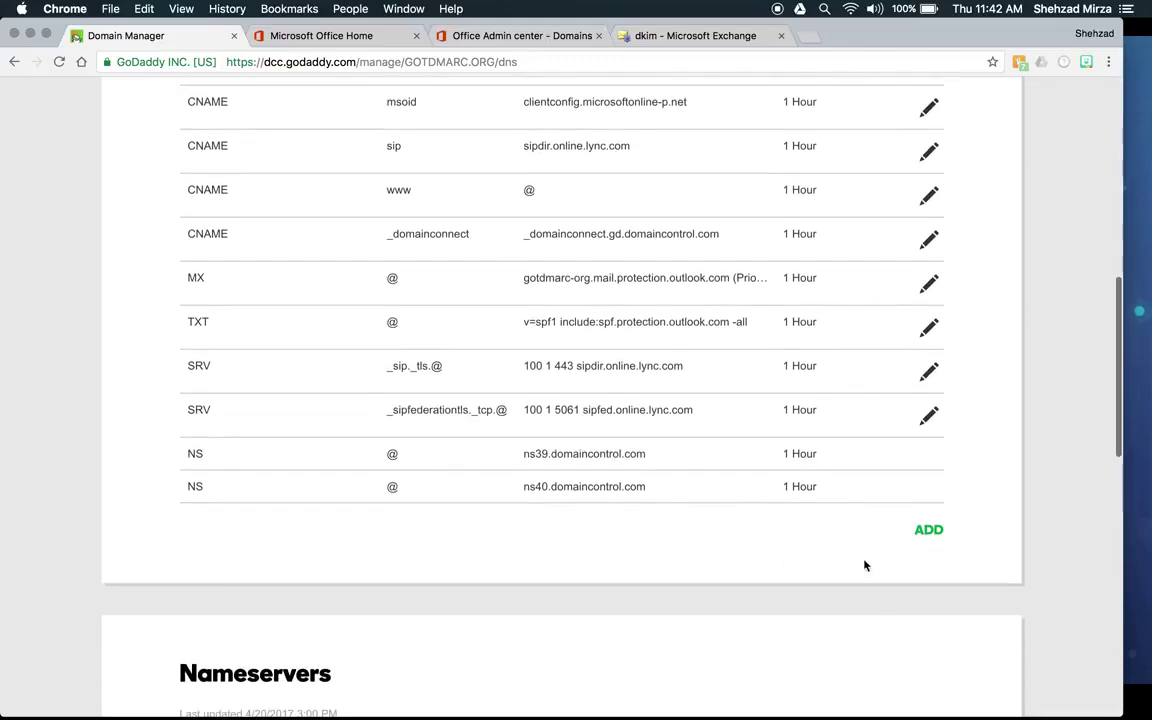
left_click(932, 532)
scroll(676, 514, "down", 5)
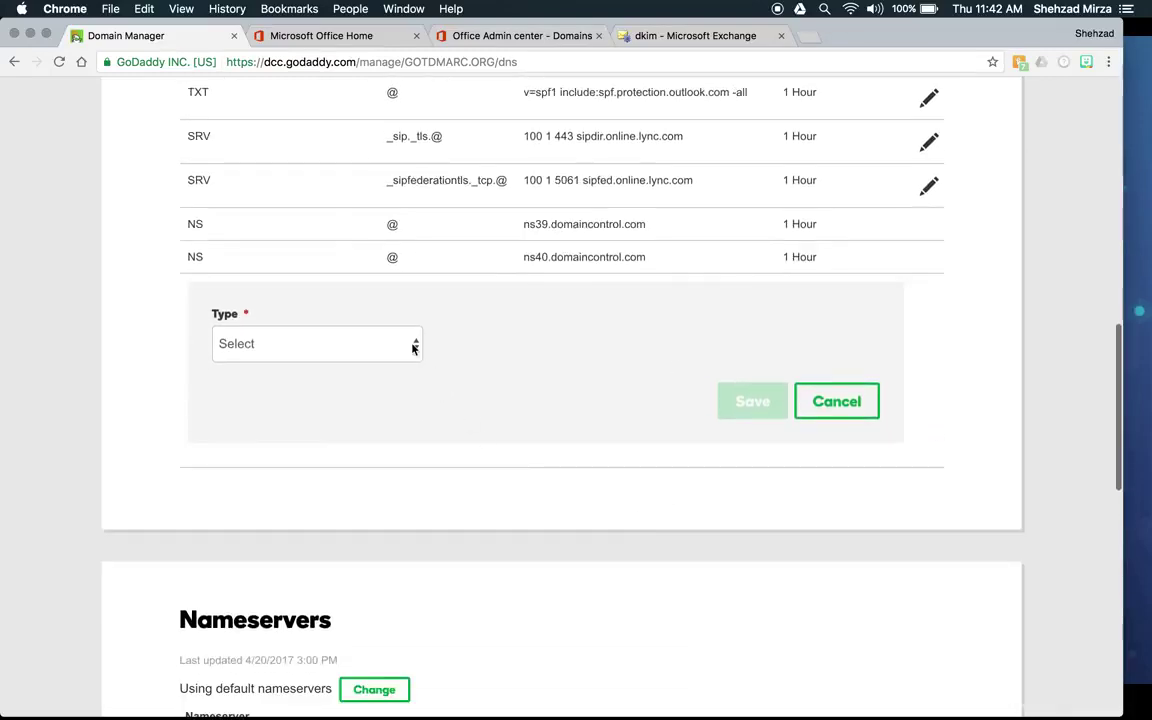
left_click(414, 347)
left_click(370, 401)
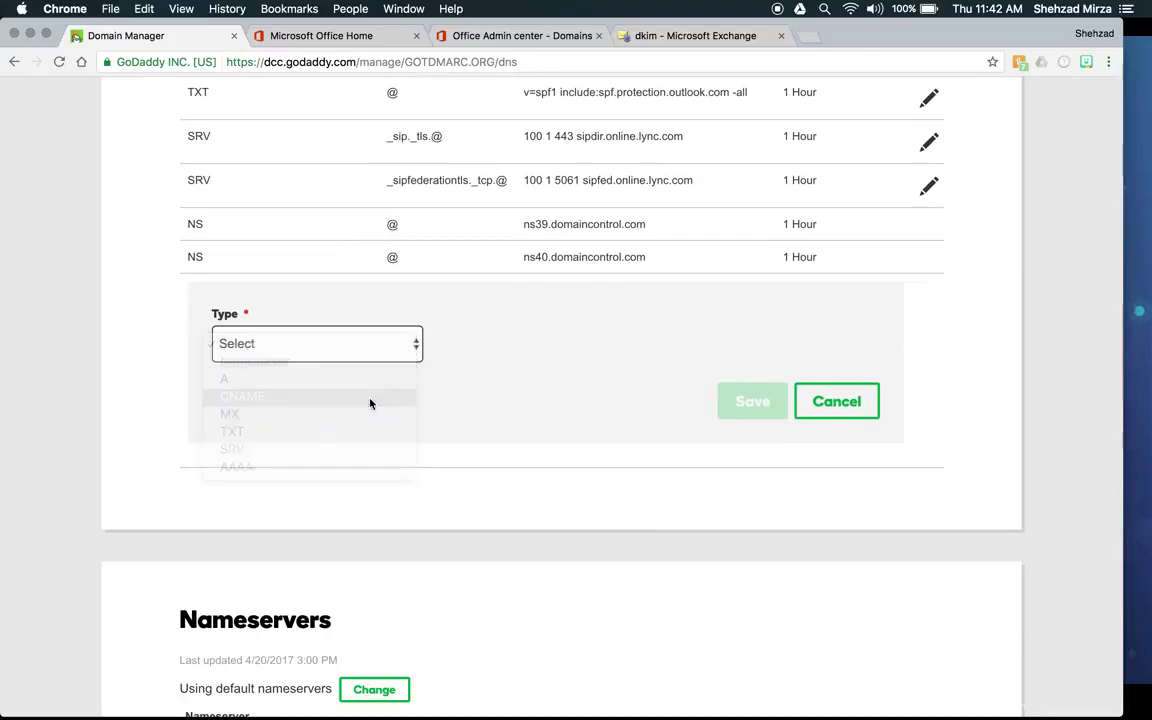
left_click(496, 342)
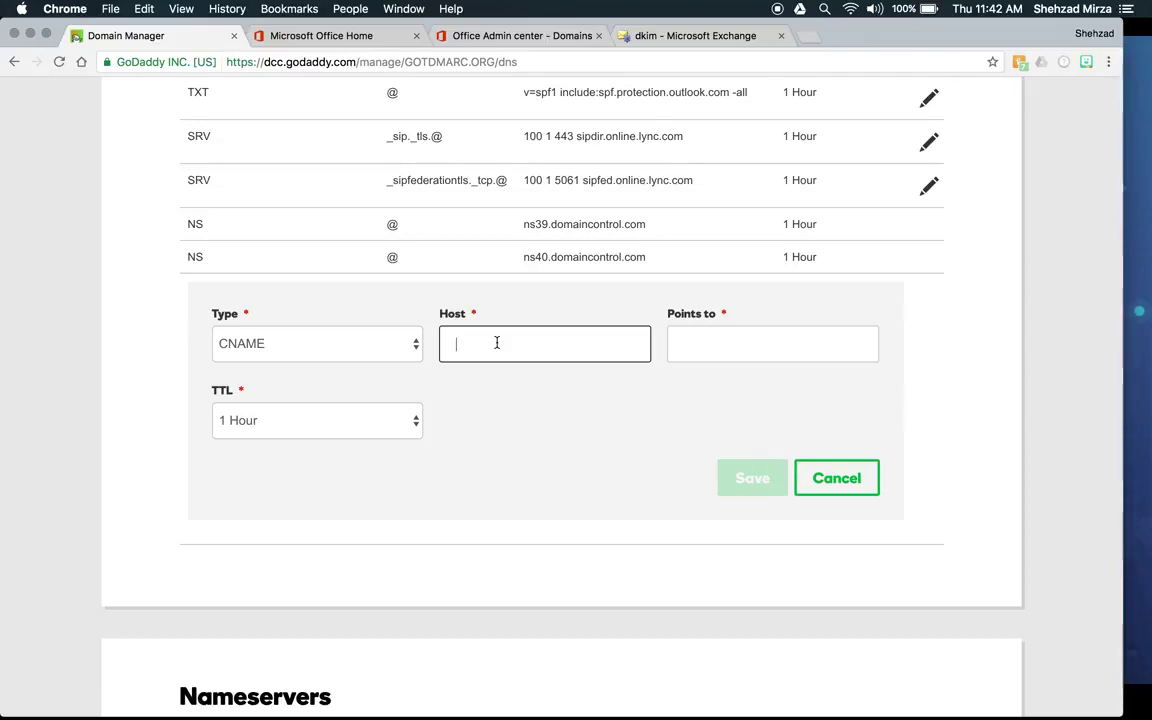
Step: Enter host selector1._domainkey and look up its CNAME target on the Exchange DKIM page
type("selector1._domainkey")
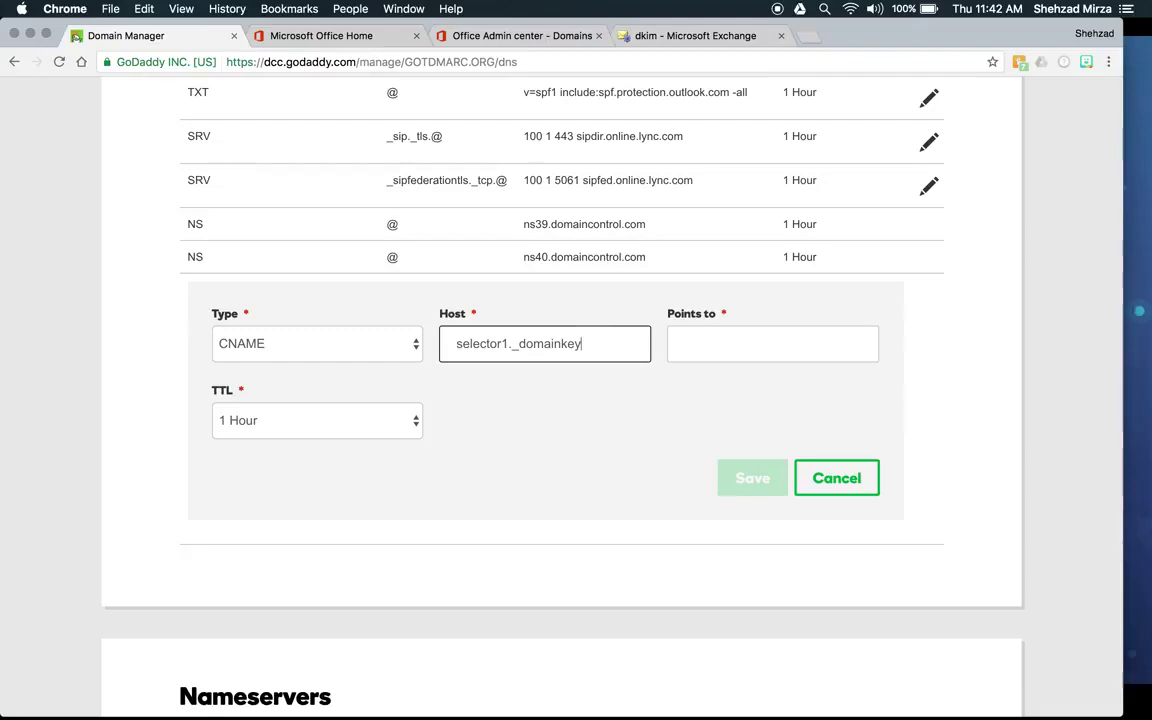
left_click(689, 350)
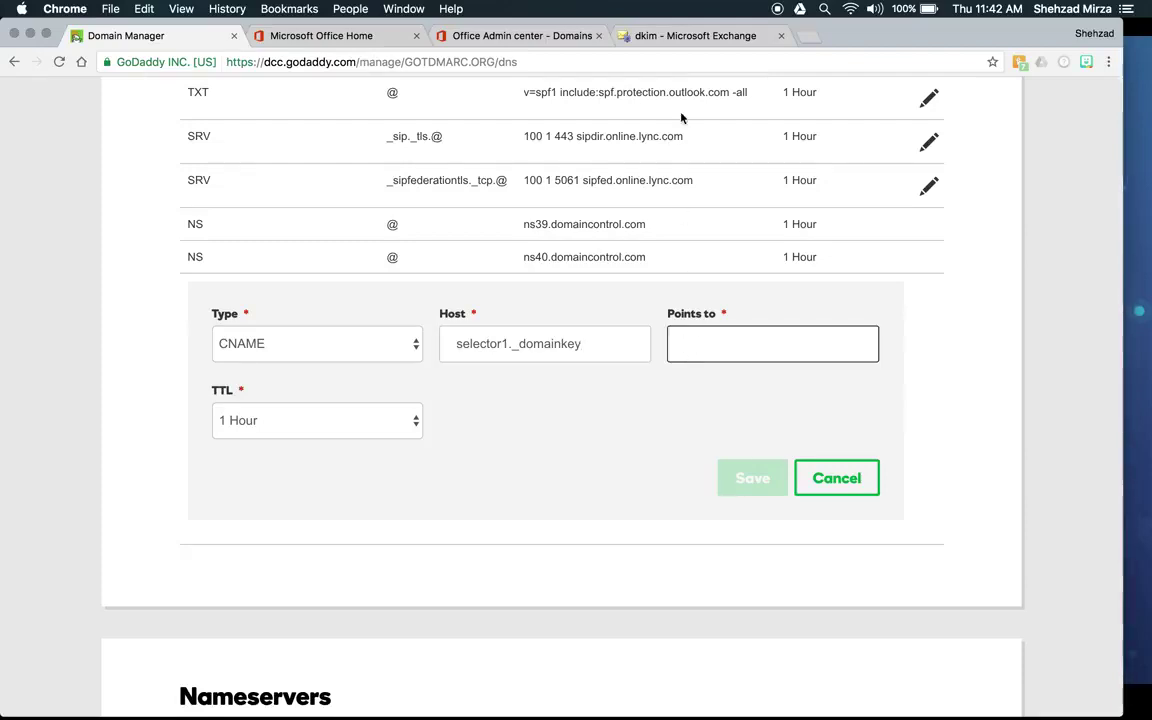
left_click(690, 35)
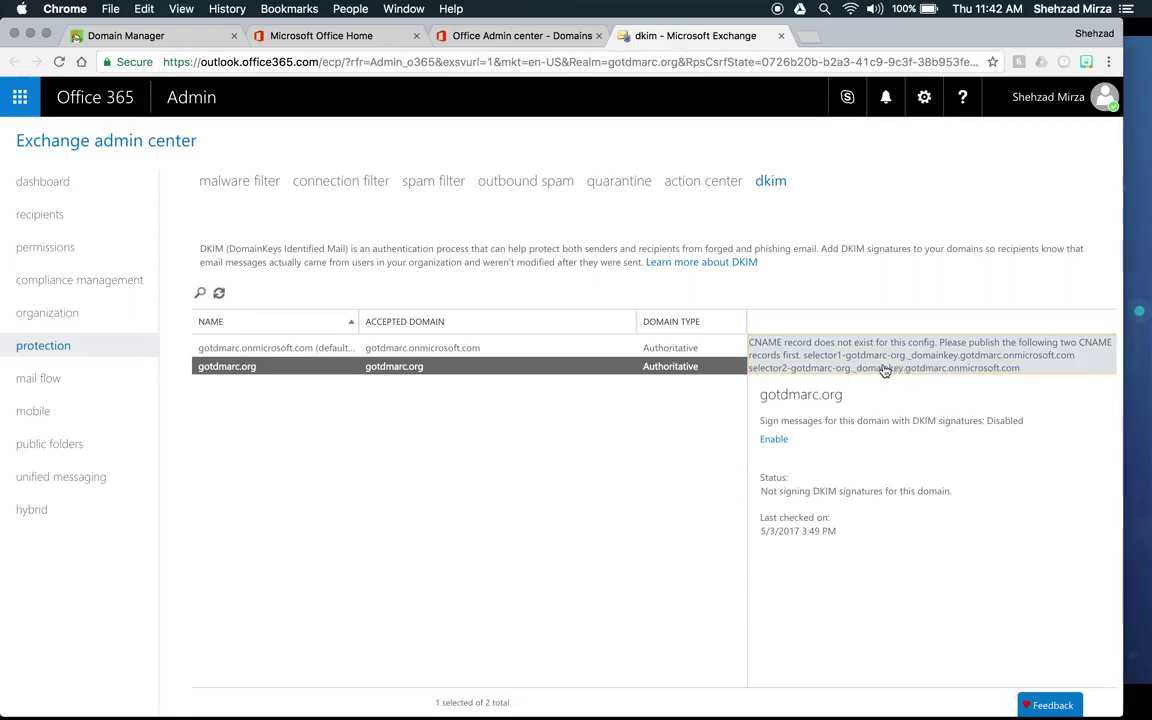
left_click(576, 240)
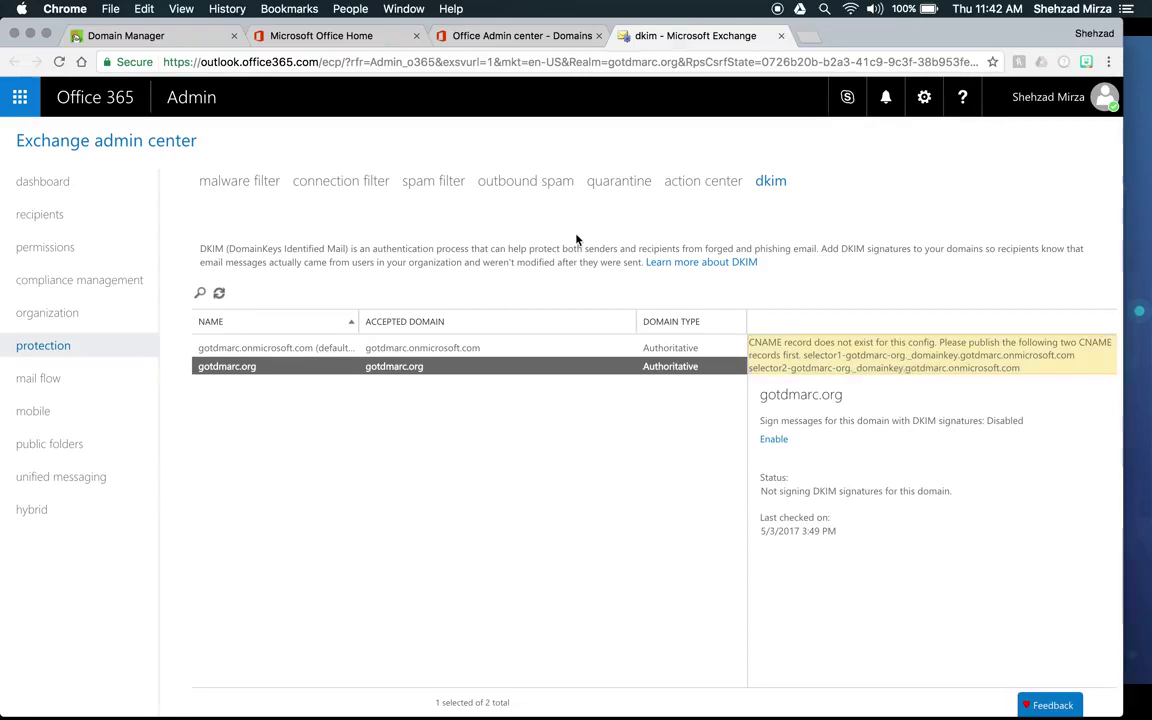
left_click(178, 45)
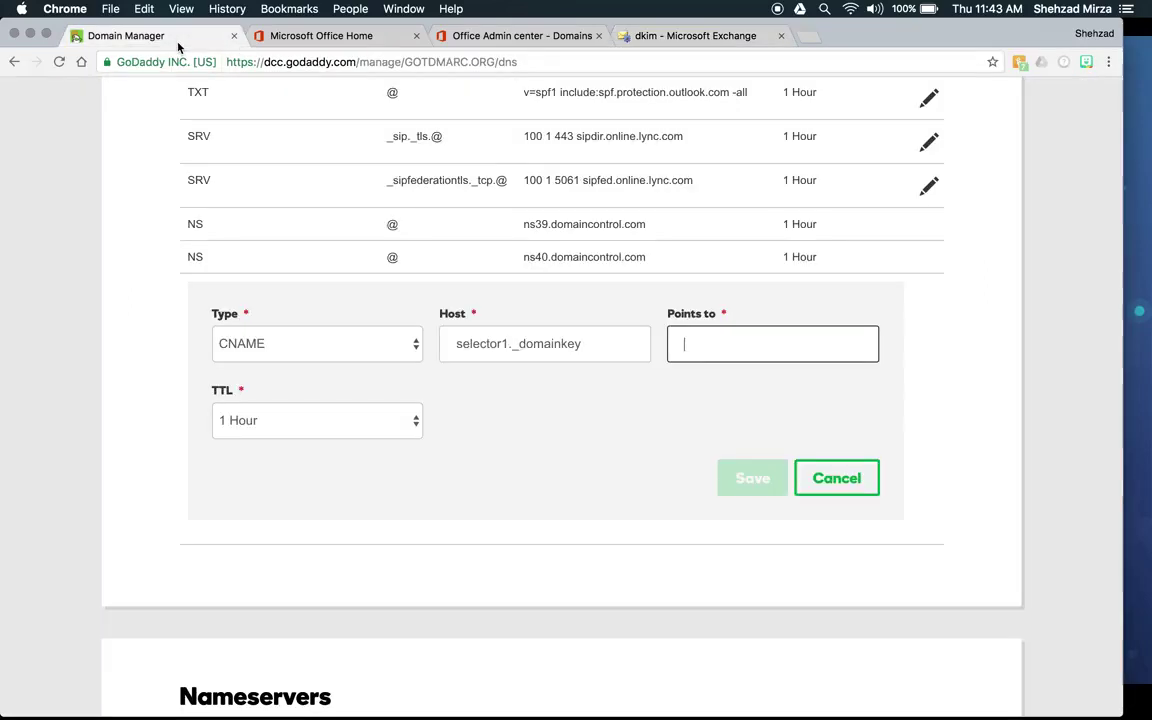
Step: Point the record to selector1-gotdmarc-org._domainkey.gotdmarc.onmicrosoft.com and save it
type("sle")
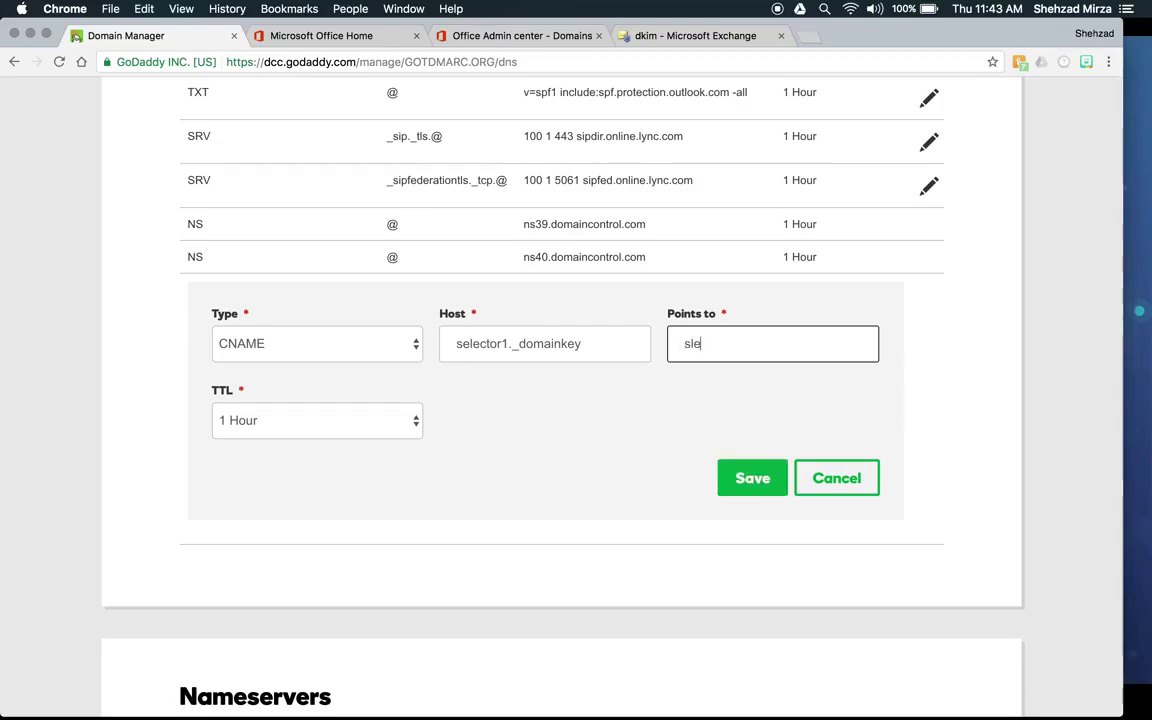
type("eelector1-got")
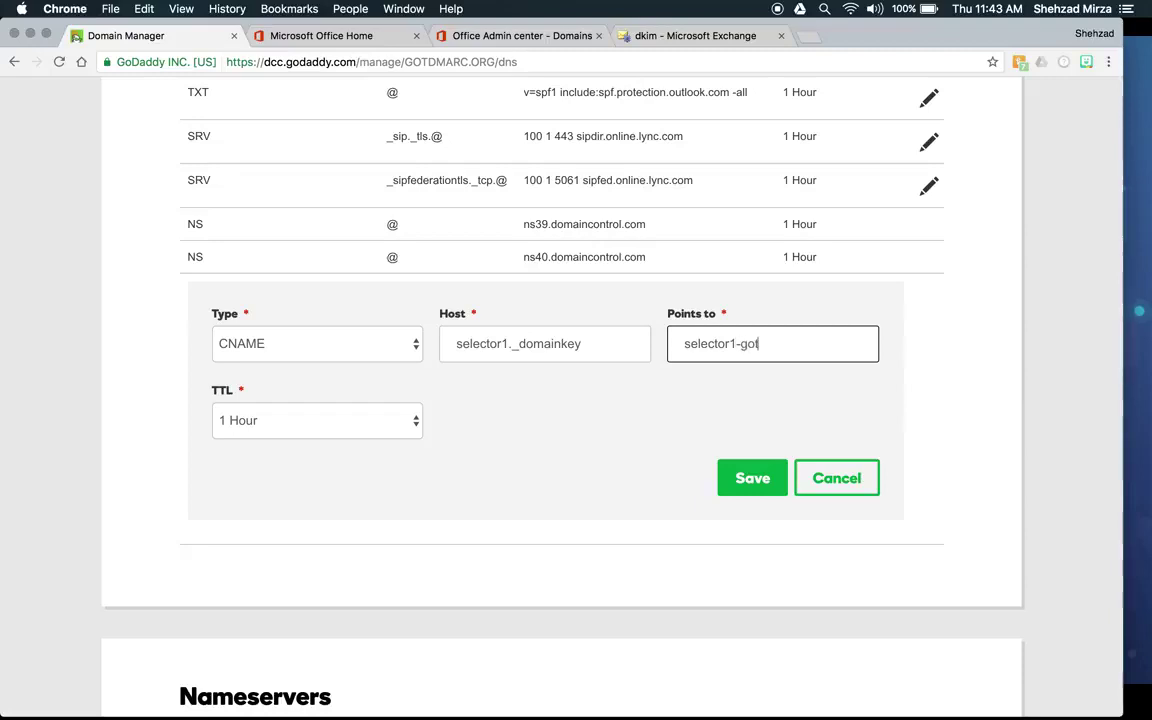
type("dmarc-org")
left_click(655, 36)
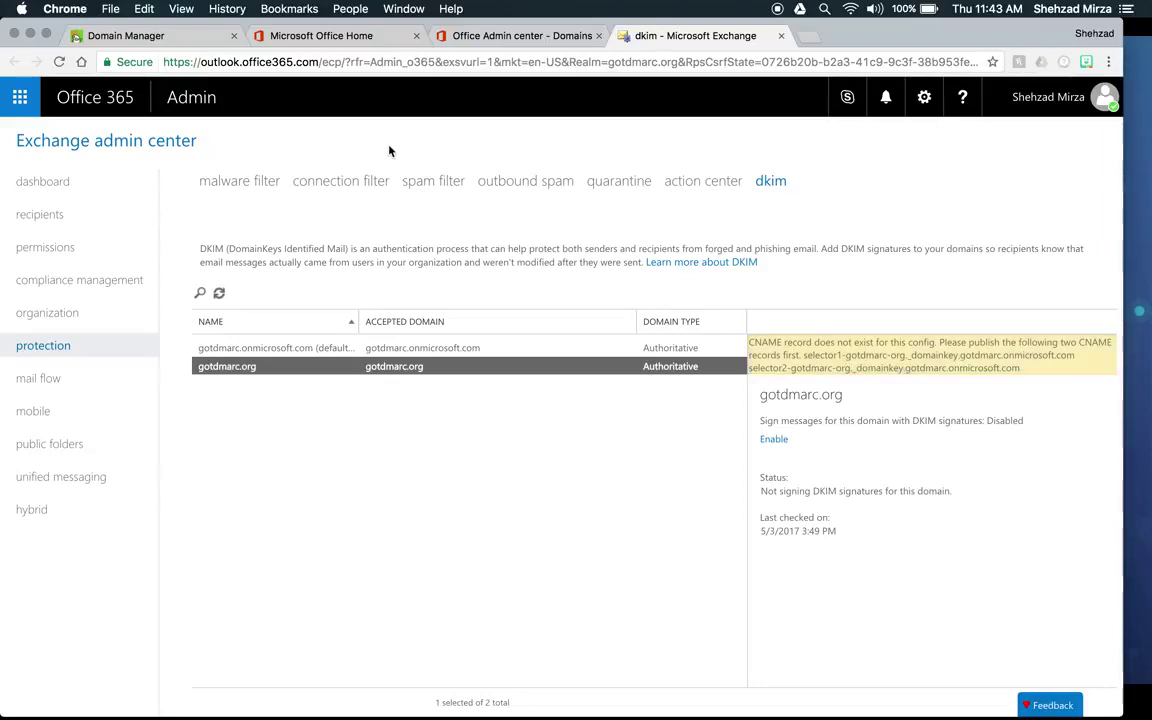
left_click(150, 36)
type("._domainkey.g")
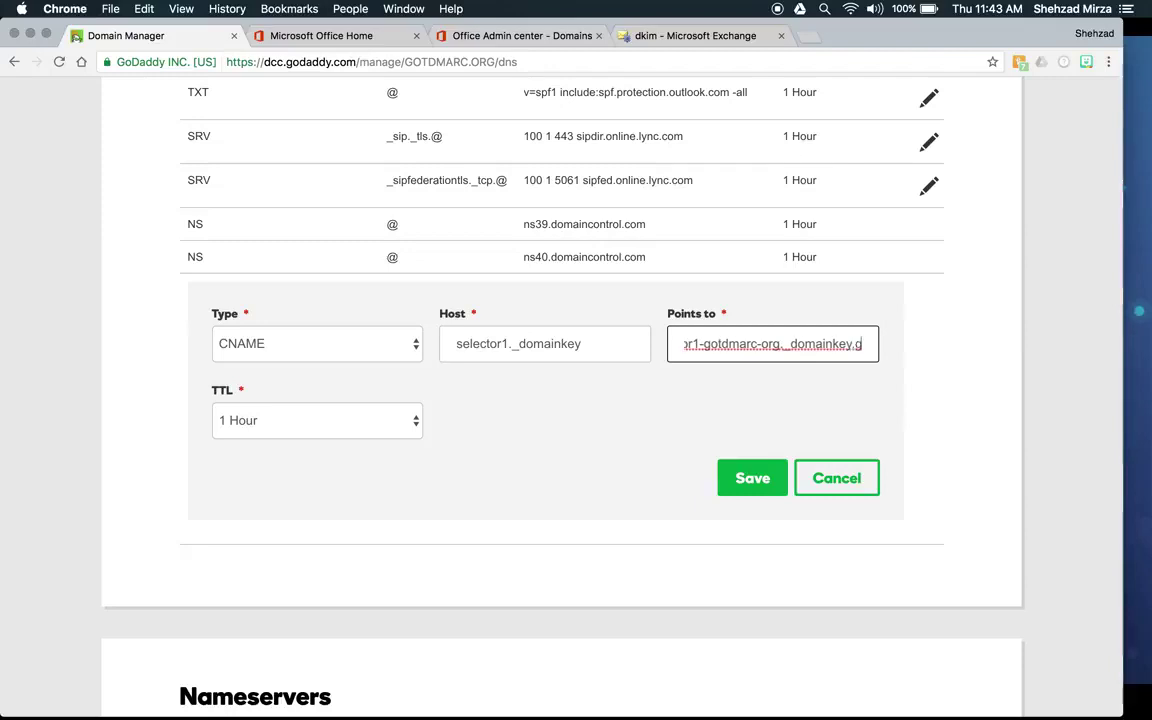
type("otdmarc")
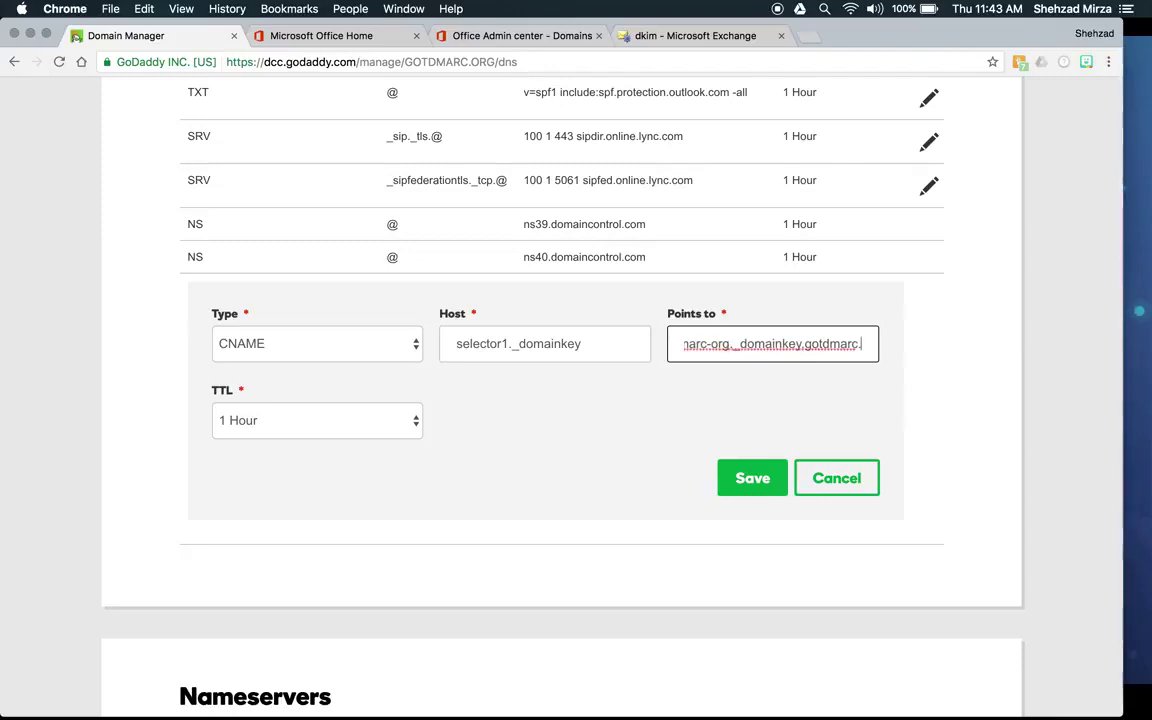
type(".onmicros")
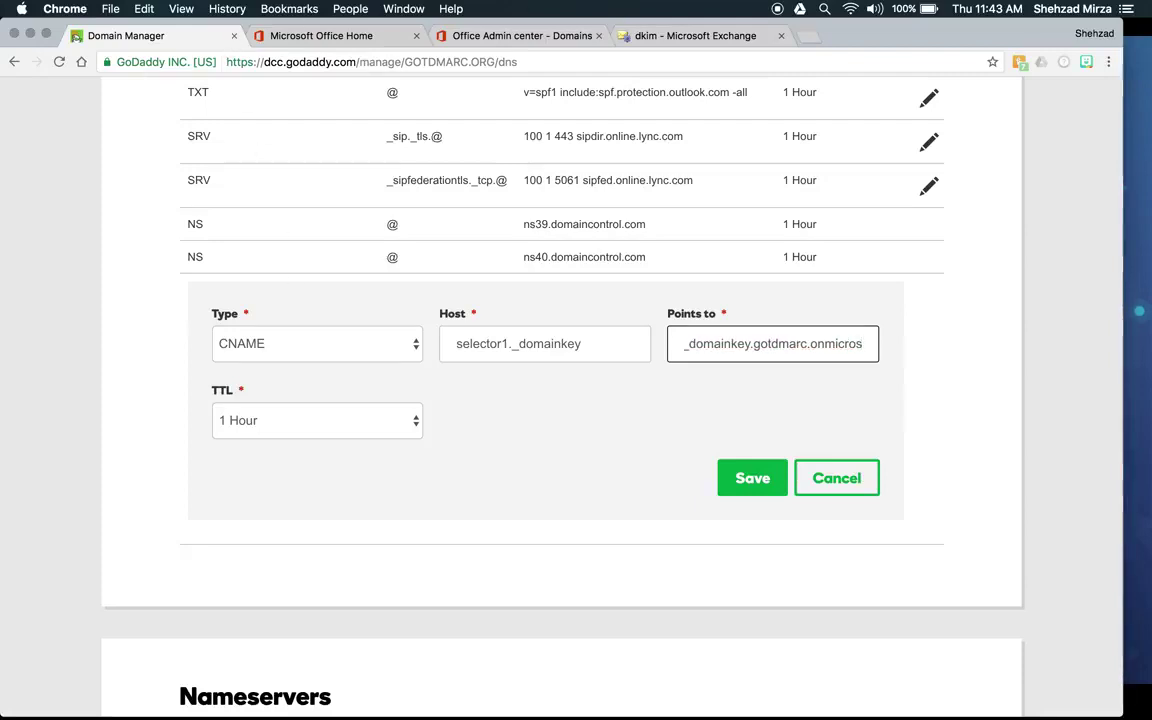
type("oft")
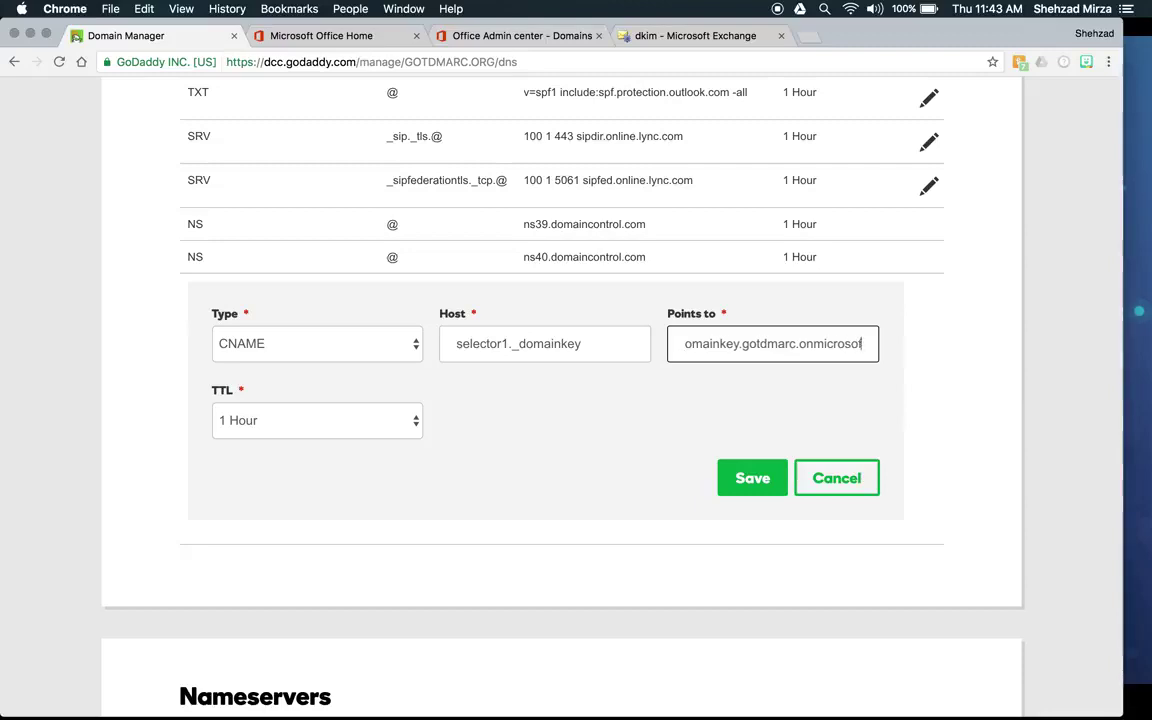
type(".com")
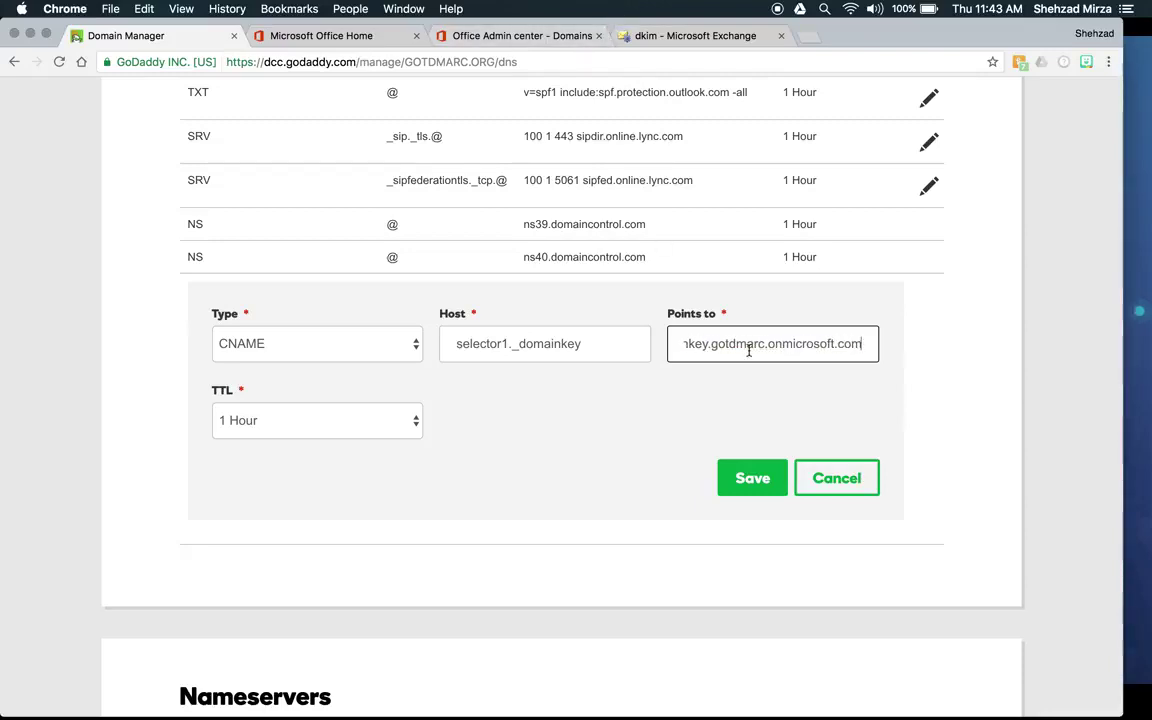
left_click(766, 484)
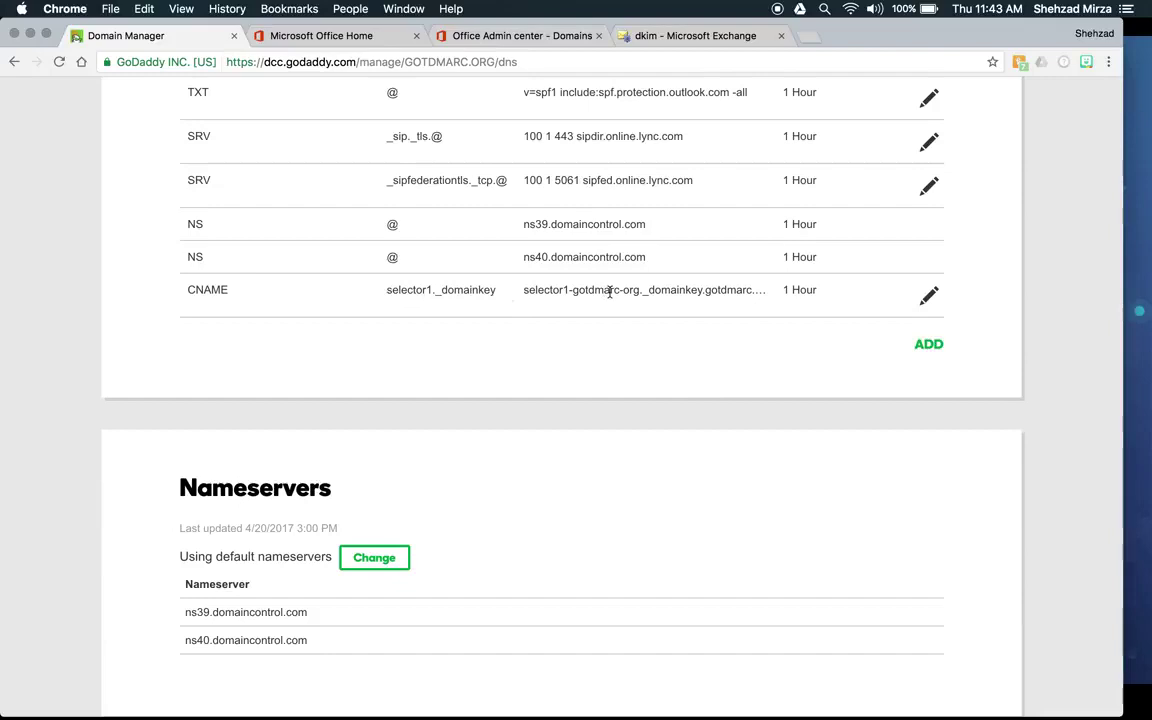
left_click(929, 295)
left_click(600, 378)
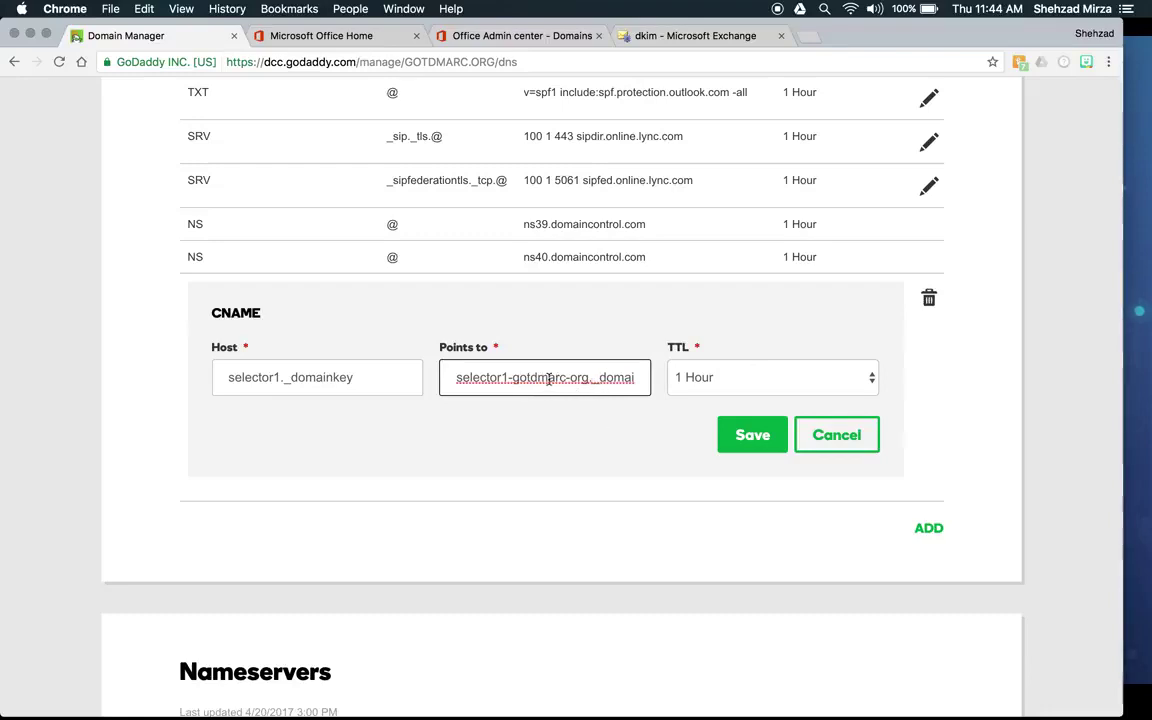
left_click_drag(590, 383, 640, 382)
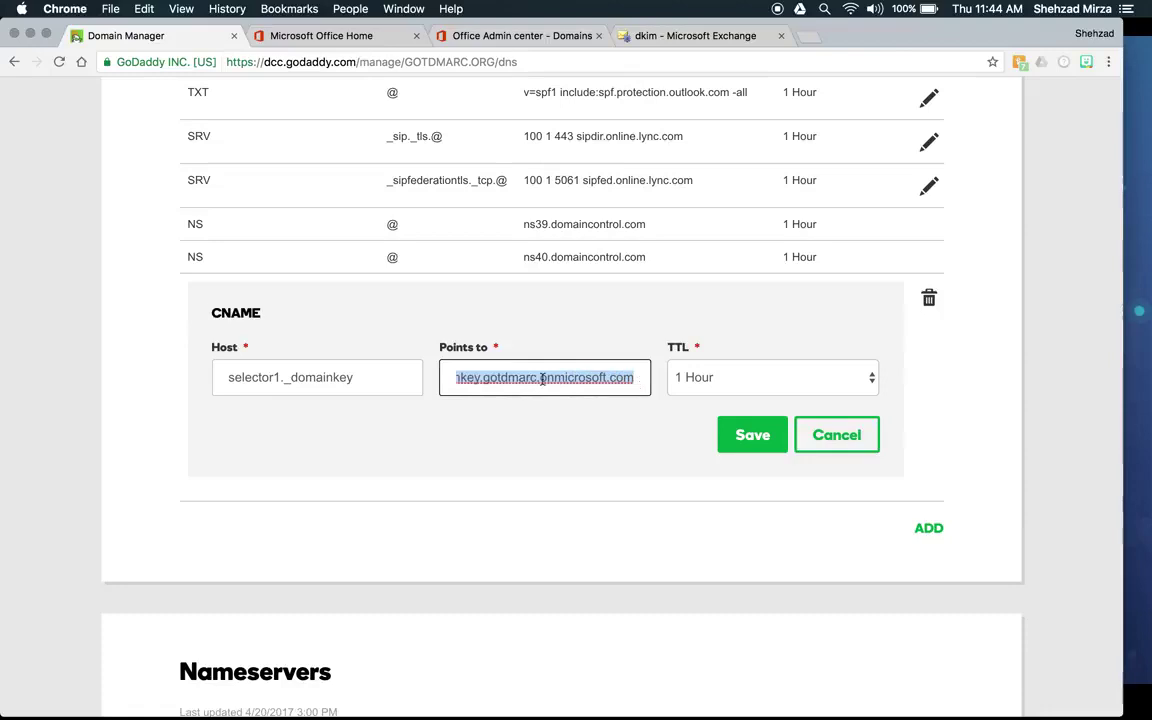
left_click(600, 381)
left_click(665, 35)
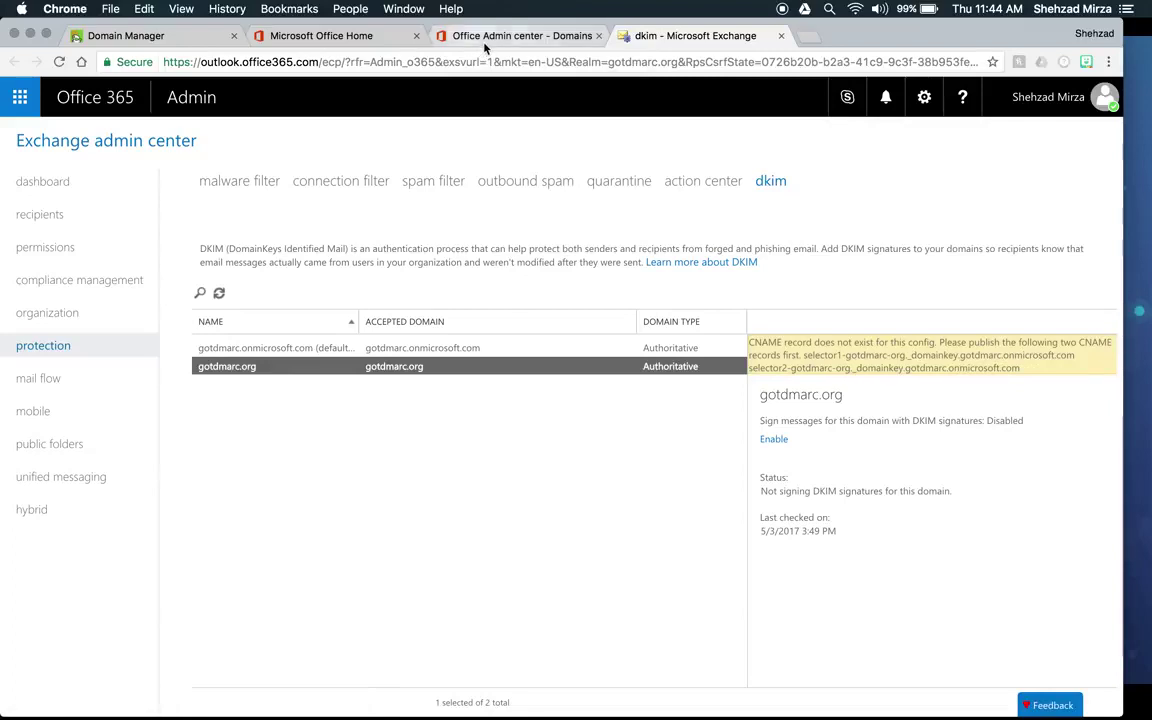
left_click(435, 37)
left_click(170, 37)
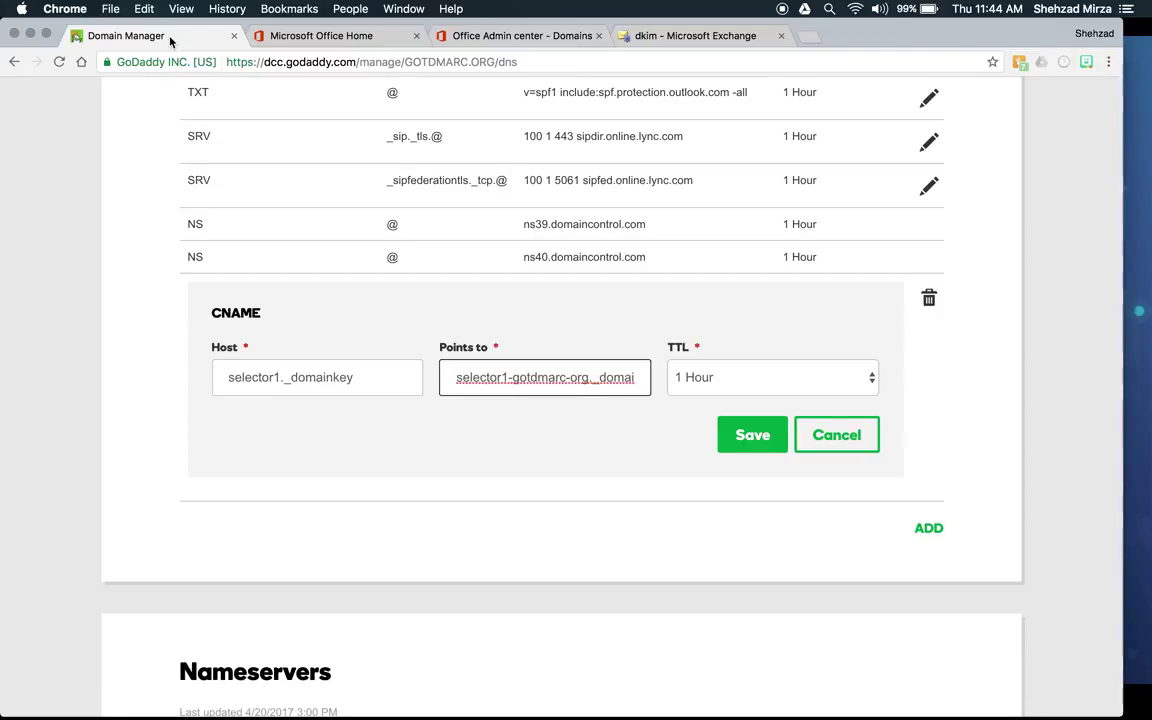
left_click(812, 447)
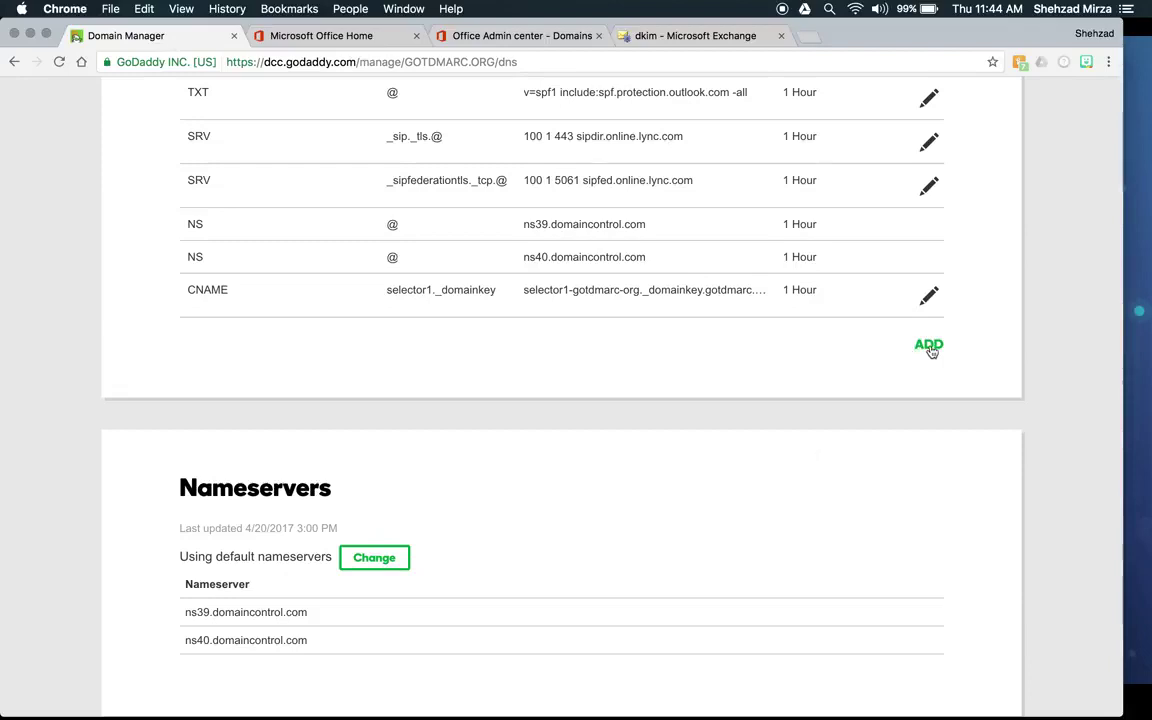
Step: Start another DNS record with CNAME as its type
left_click(929, 346)
left_click(410, 388)
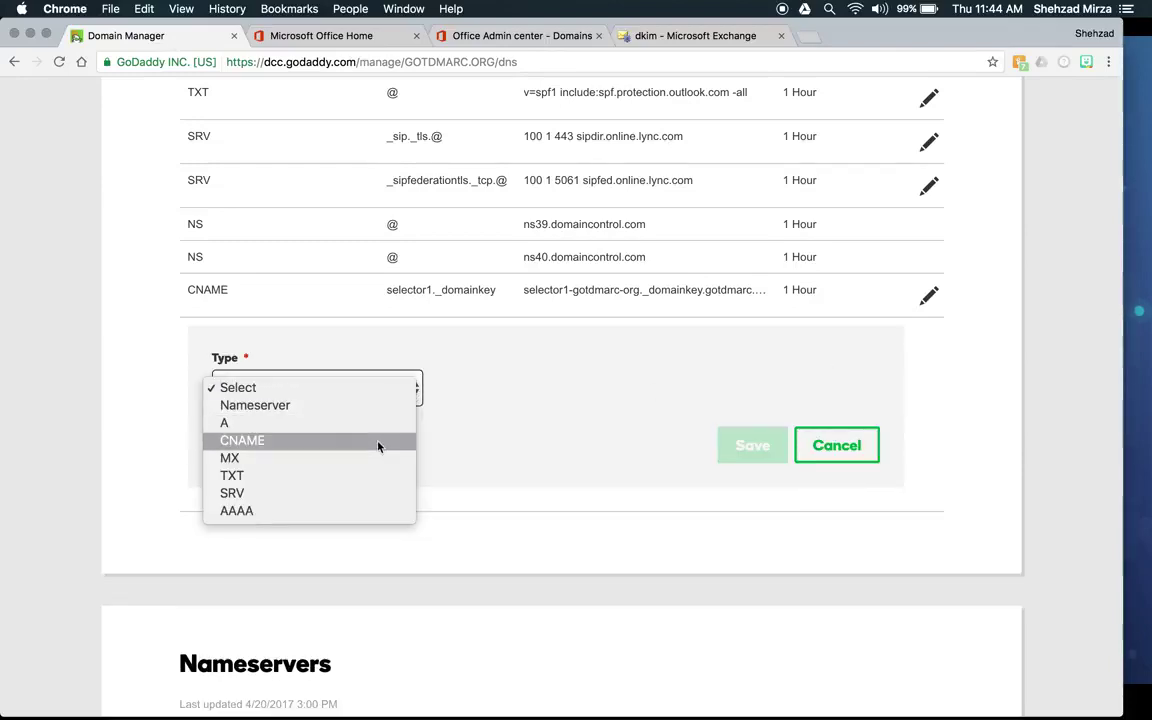
key("Escape")
key("c")
Step: Save host selector2._domainkey pointing to selector2-gotdmarc-org._domainkey.gotdmarc.onmicrosoft.com
left_click(473, 383)
type("selector2")
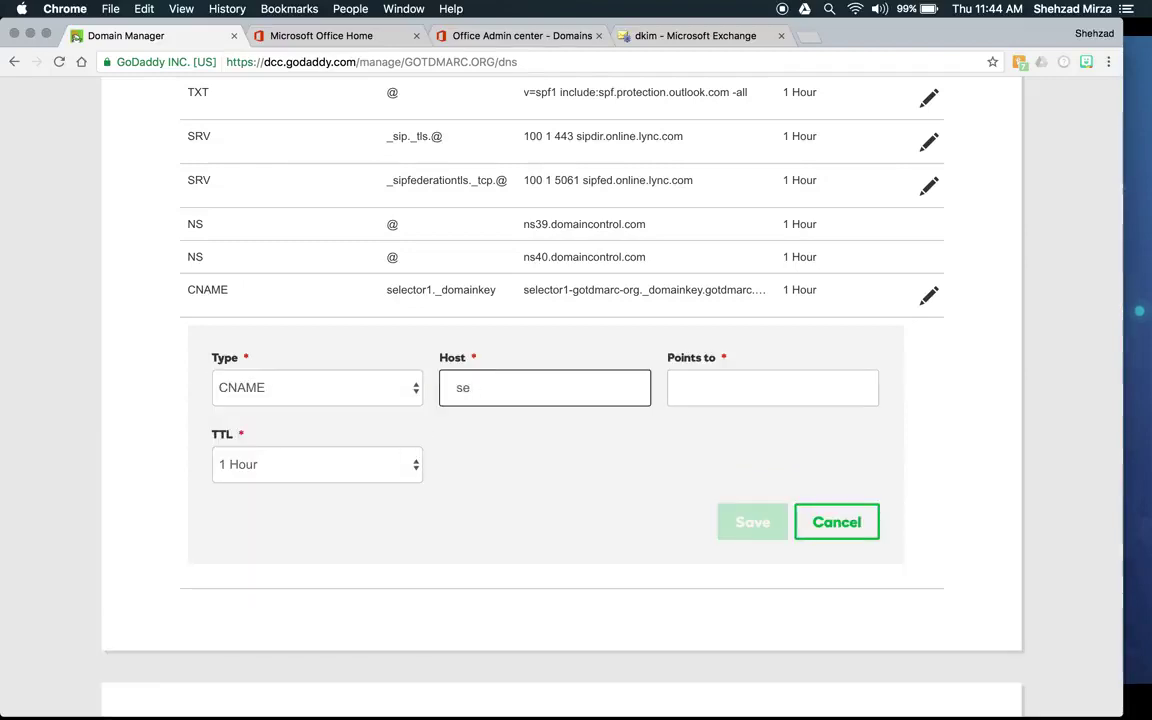
type("._domainkey")
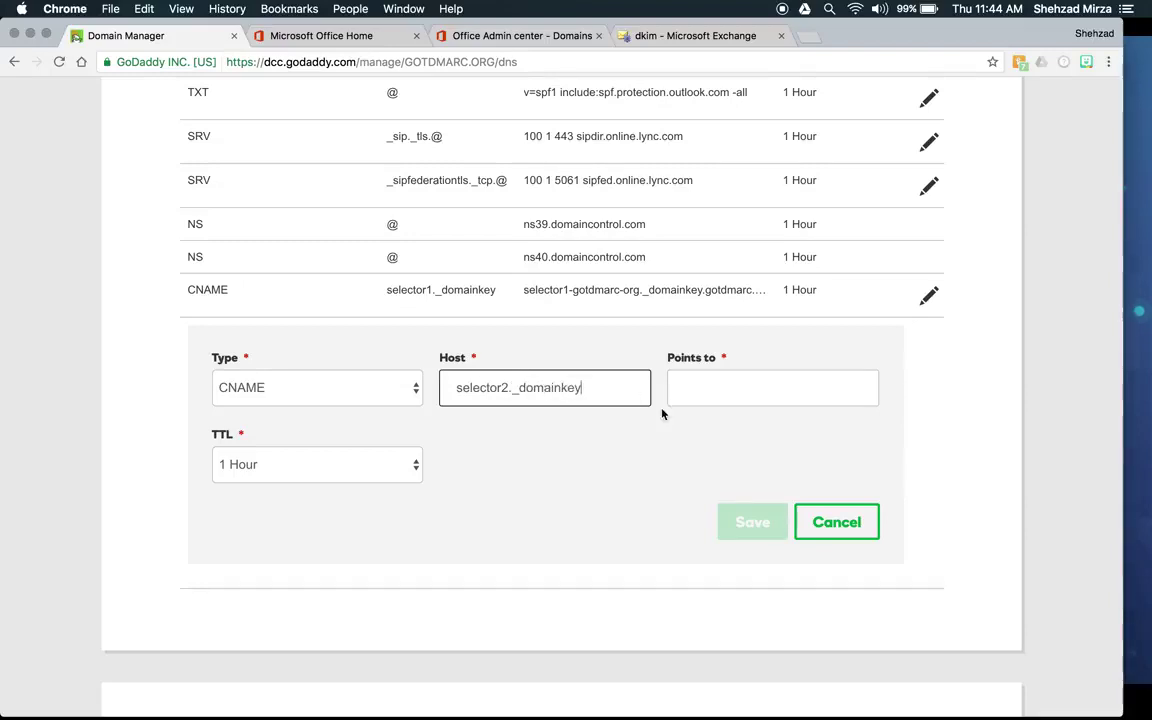
left_click(741, 388)
type("sele")
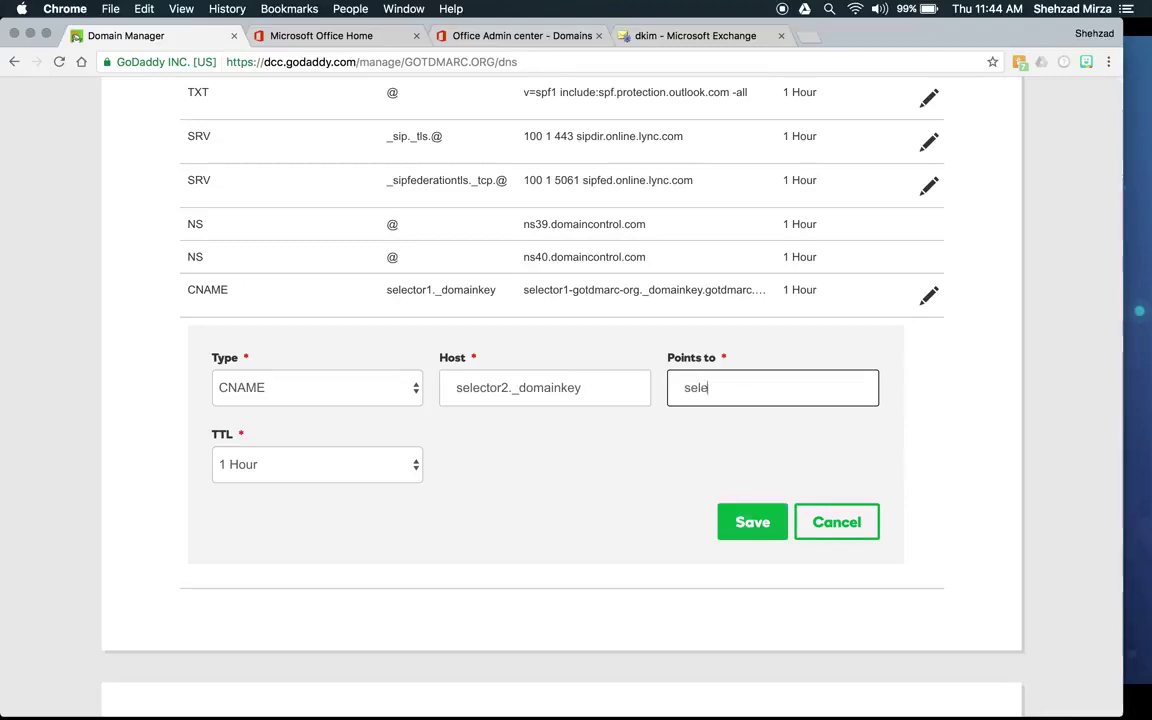
type("ctor2-gotdma")
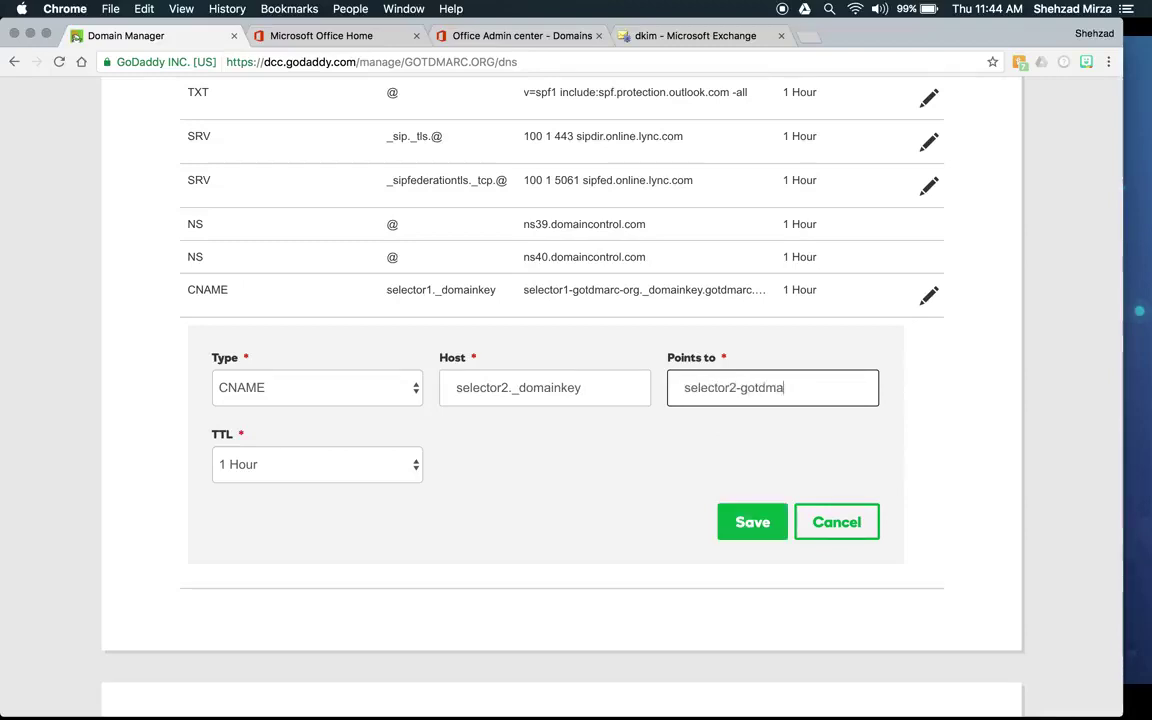
type("rc-org._do")
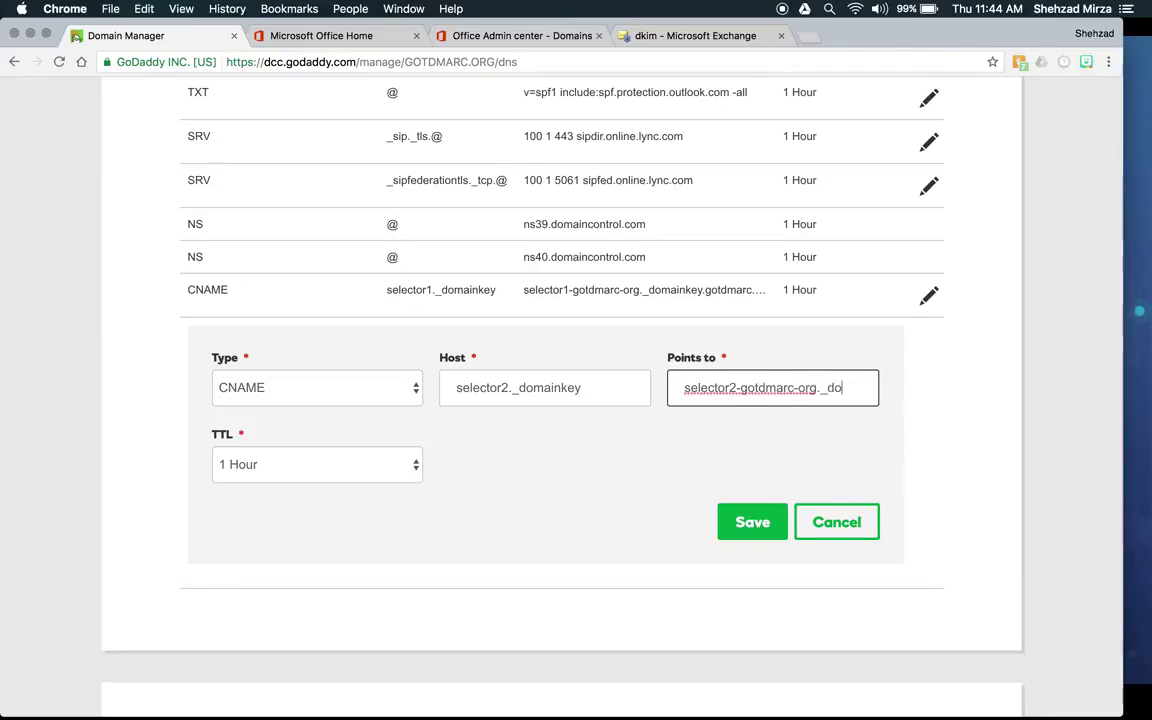
type("mainkey")
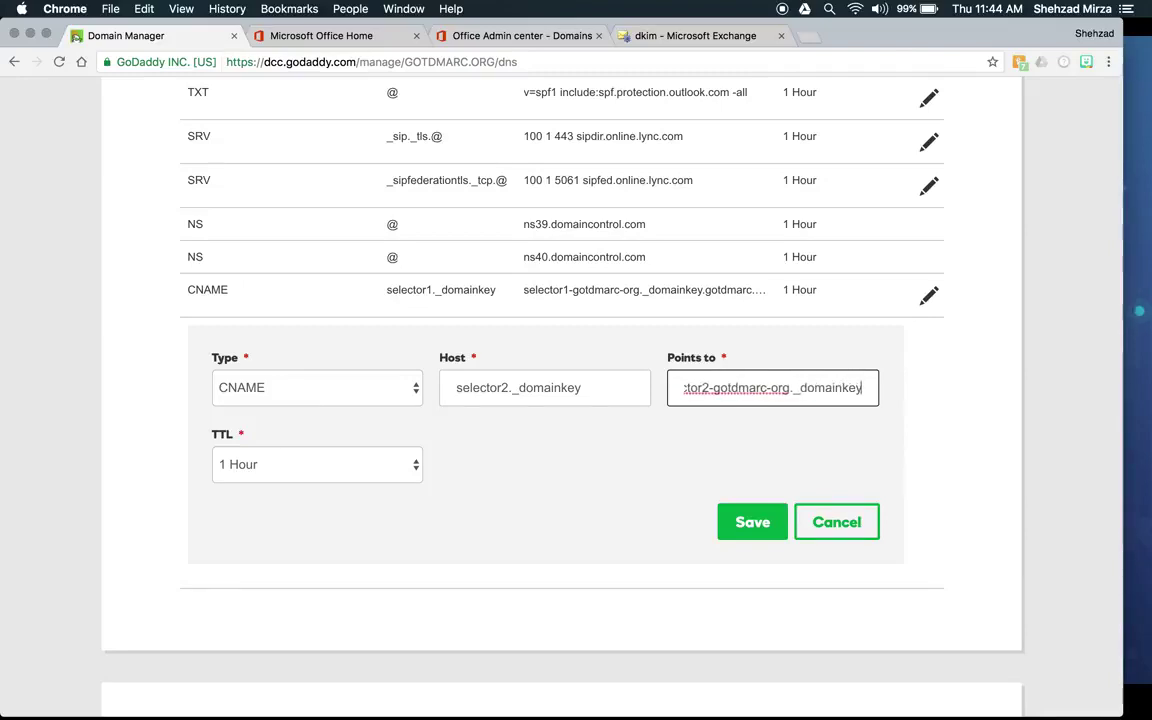
type(".gotd")
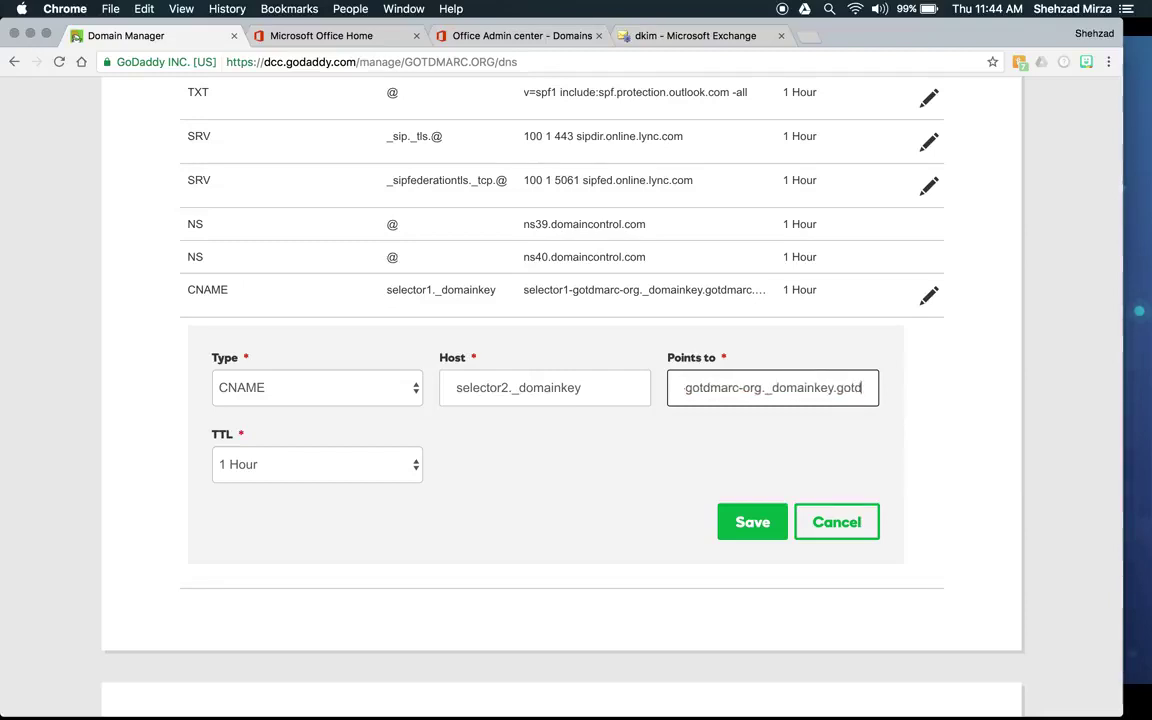
type("marc.o")
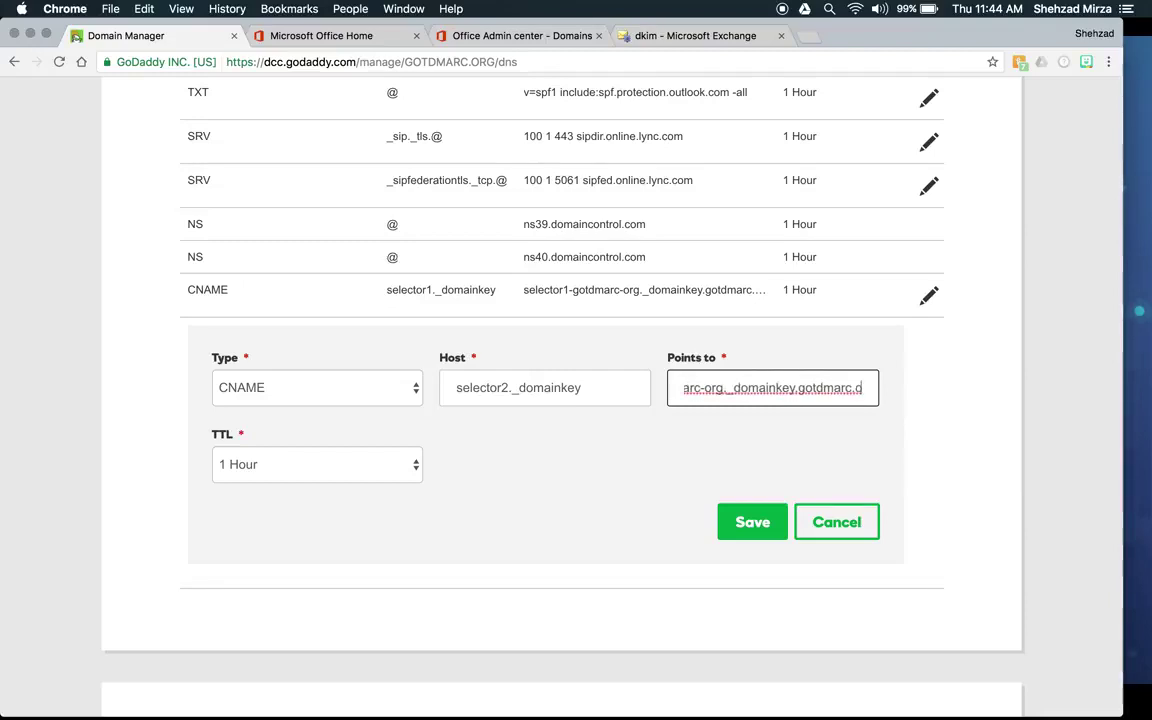
type("nmicrosoft.com")
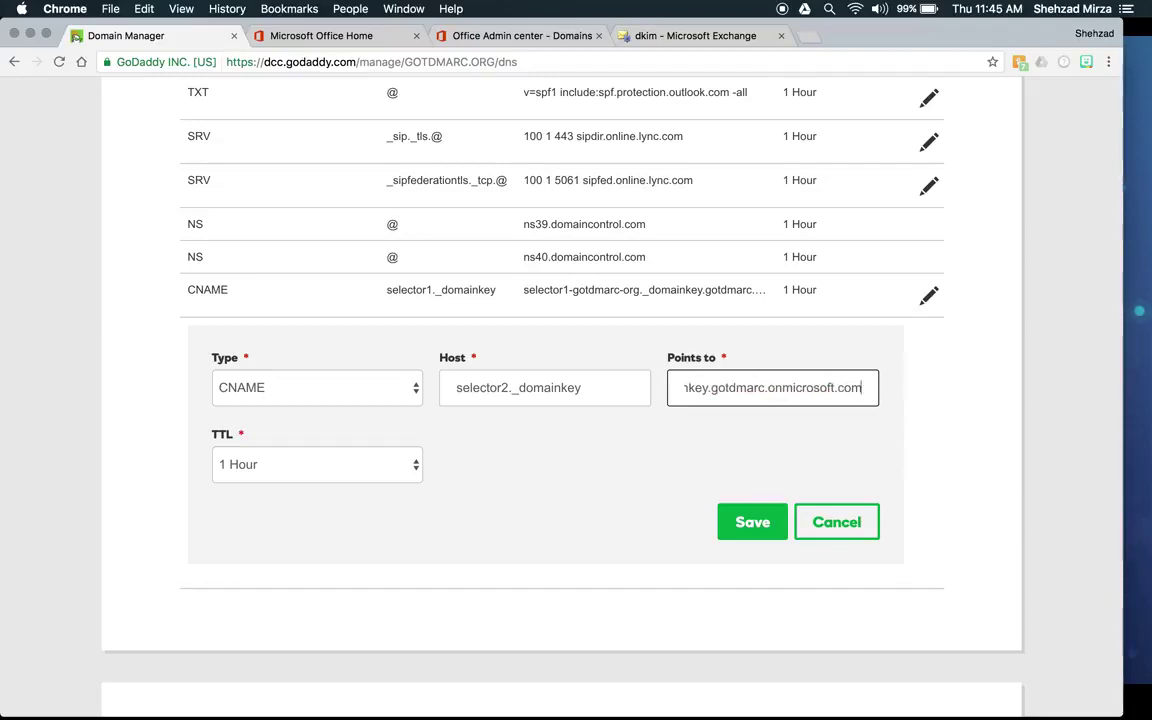
left_click(756, 522)
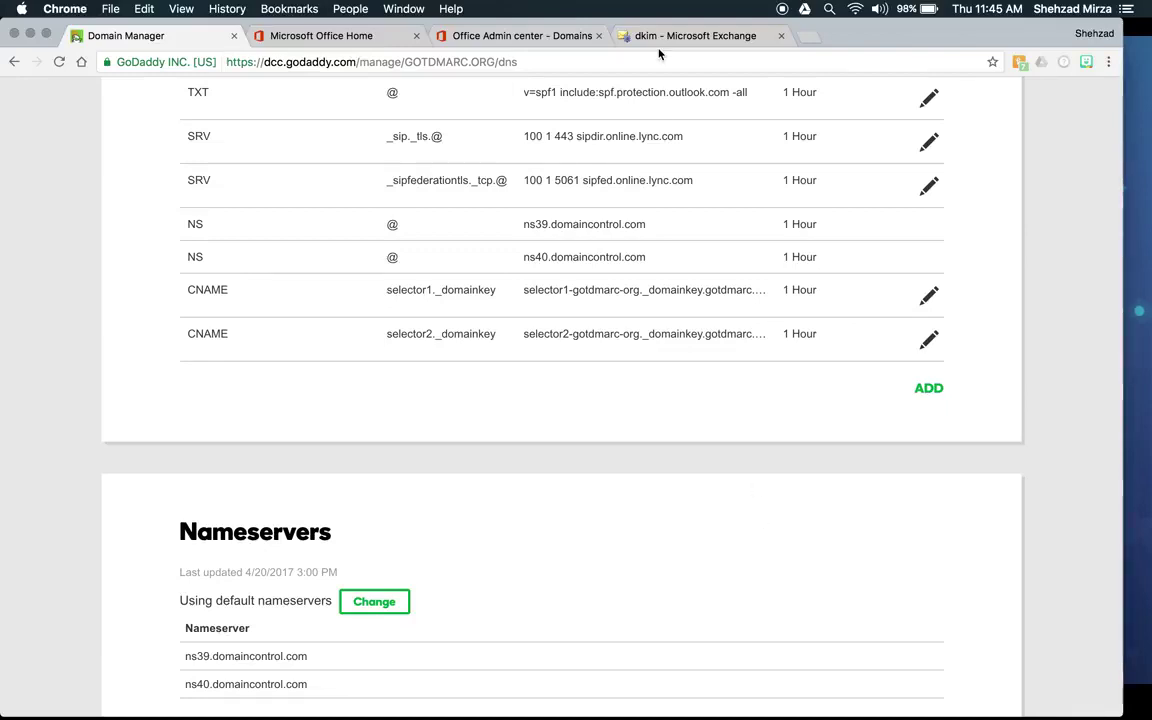
left_click(692, 35)
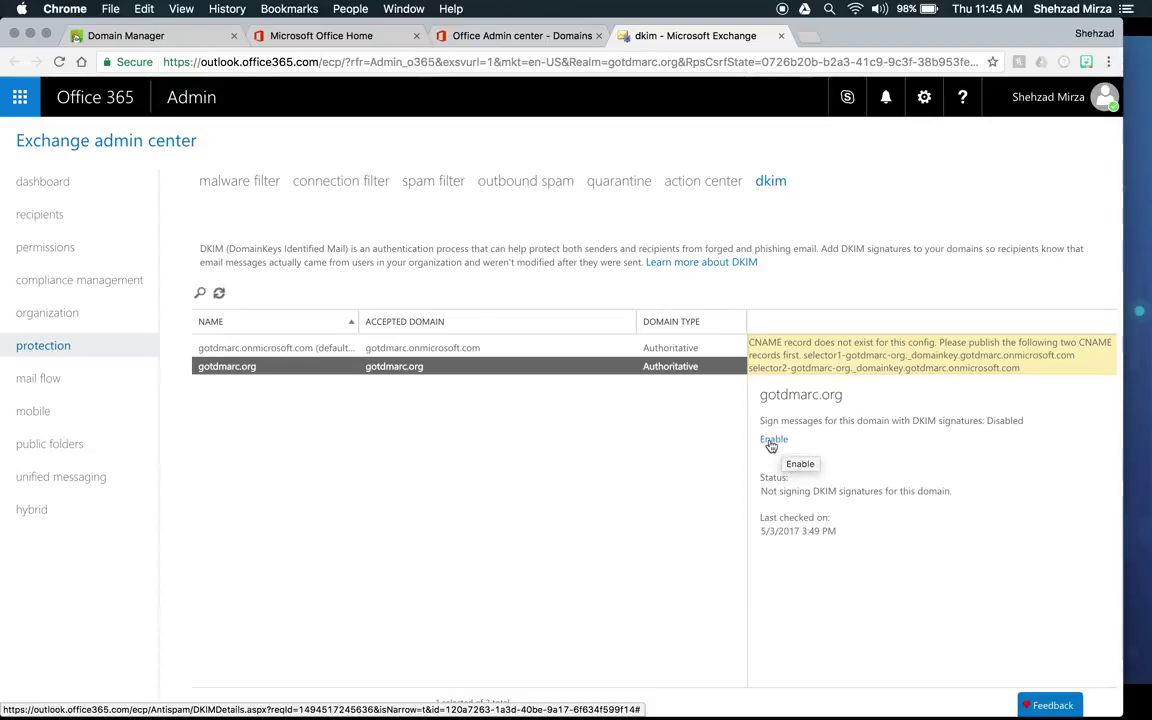
left_click(772, 442)
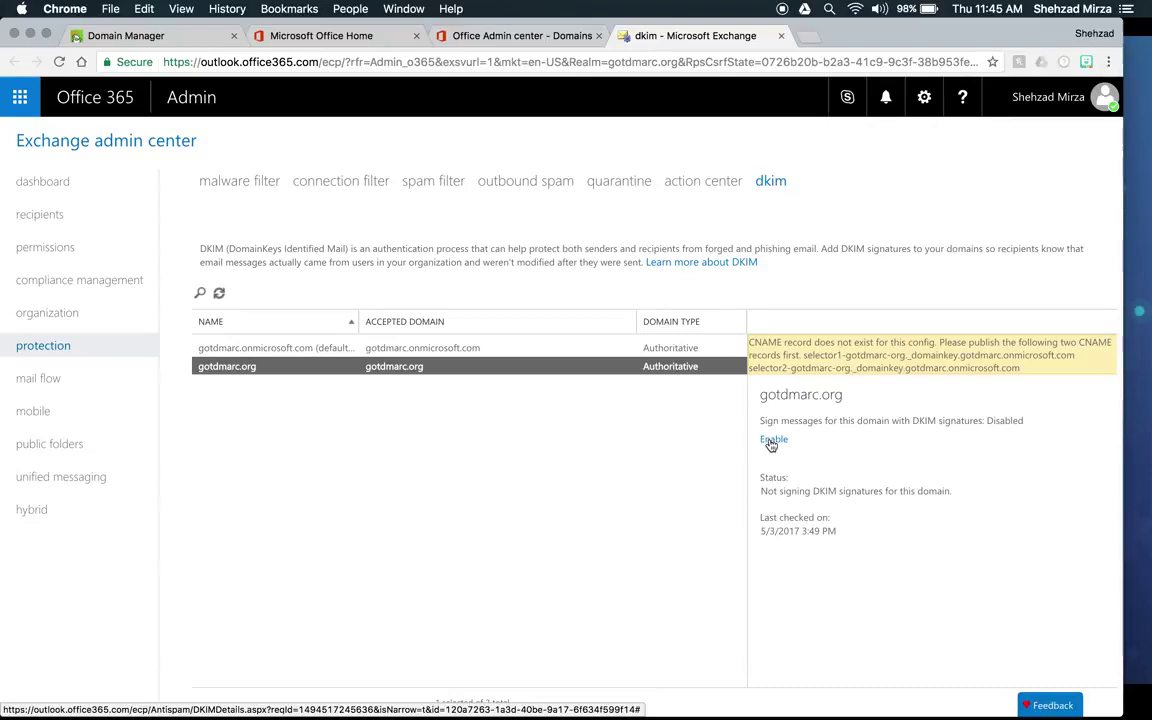
left_click(771, 442)
left_click(775, 441)
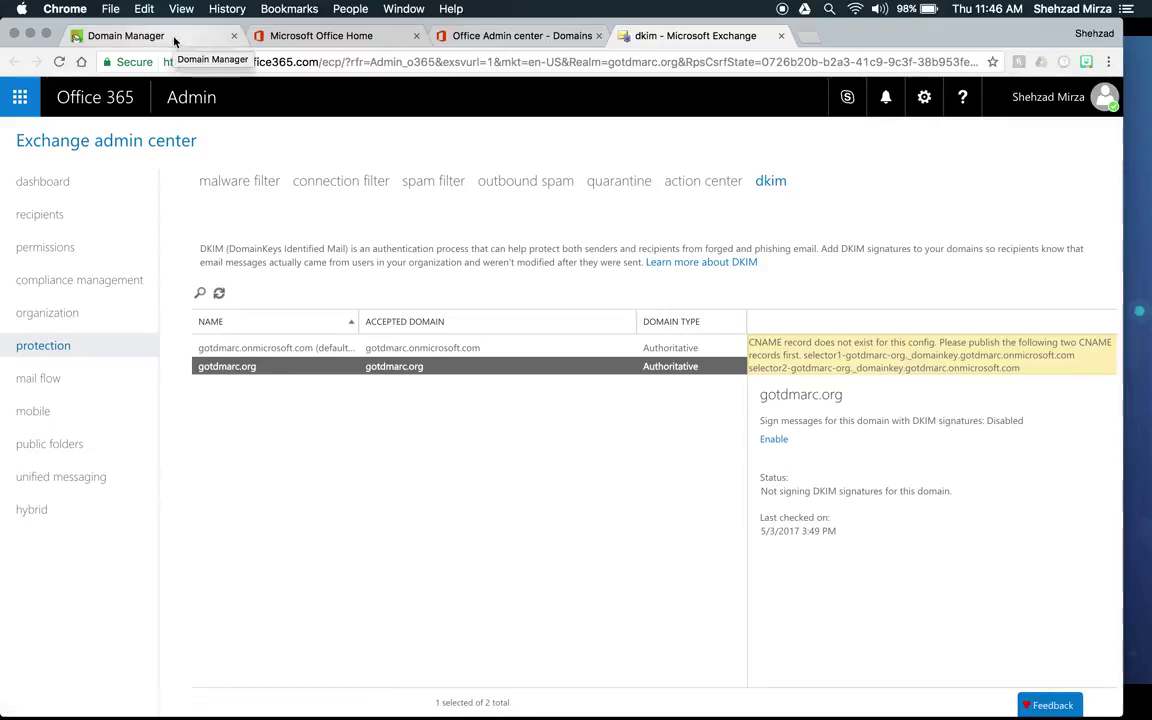
Step: Back in the GoDaddy DNS records, start a new TXT record with TTL 1 Hour
left_click(174, 41)
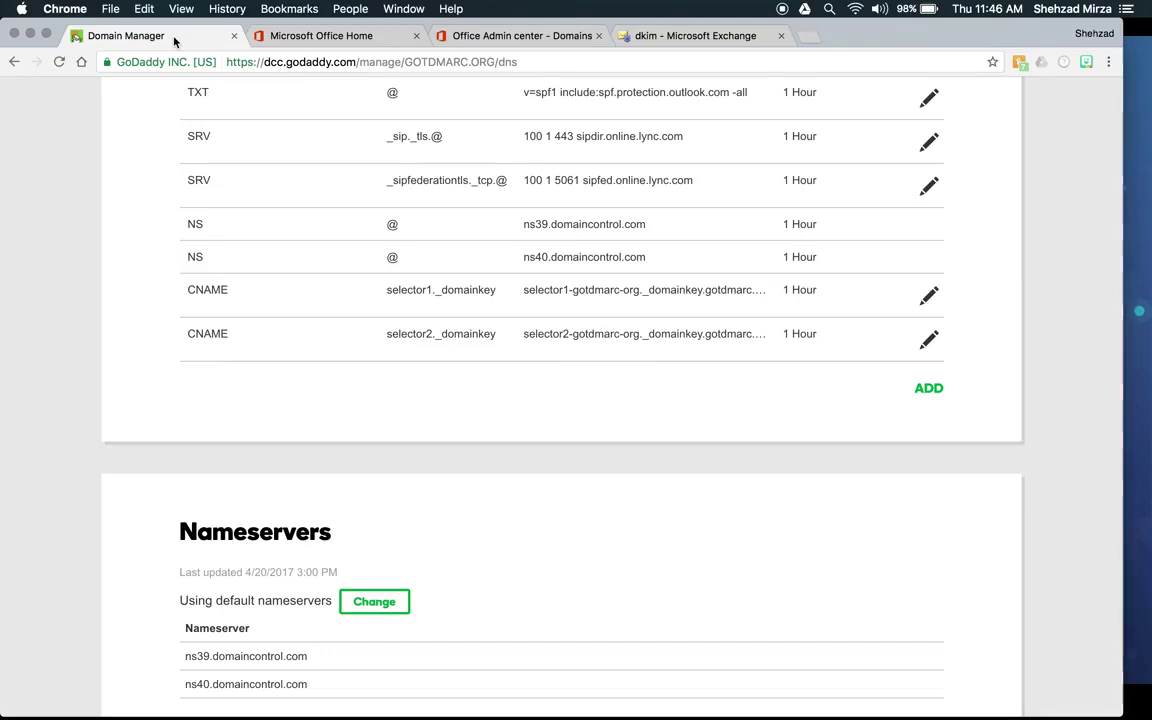
left_click(929, 392)
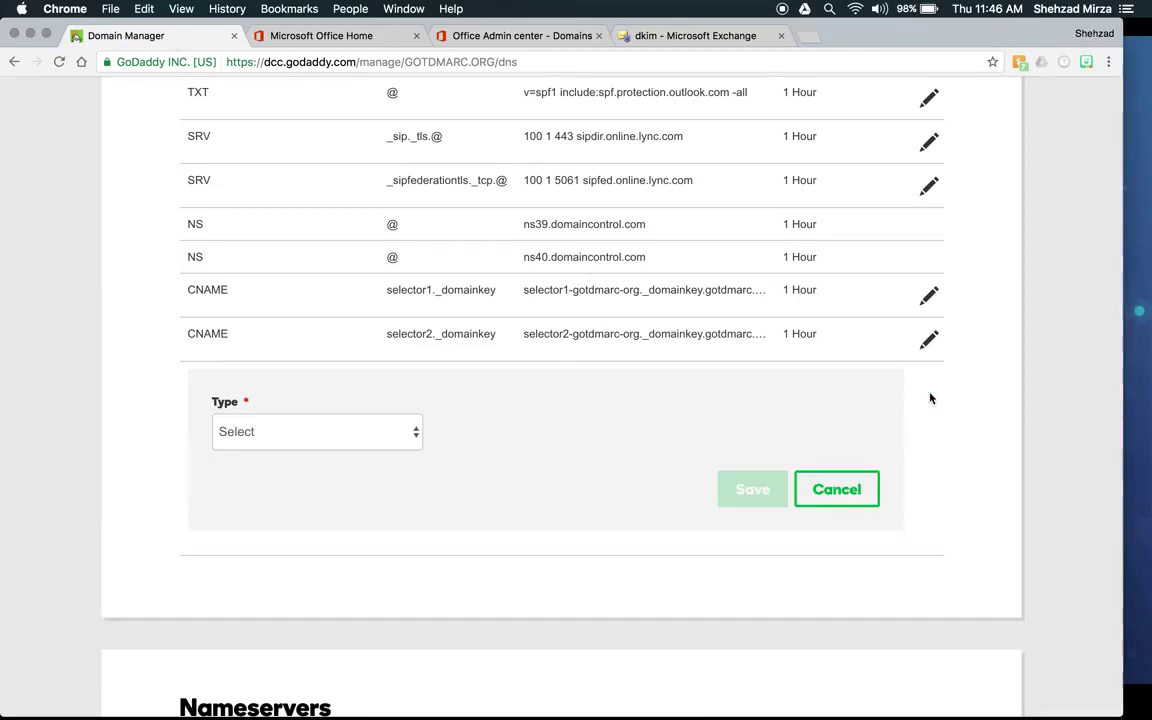
scroll(930, 398, "down", 3)
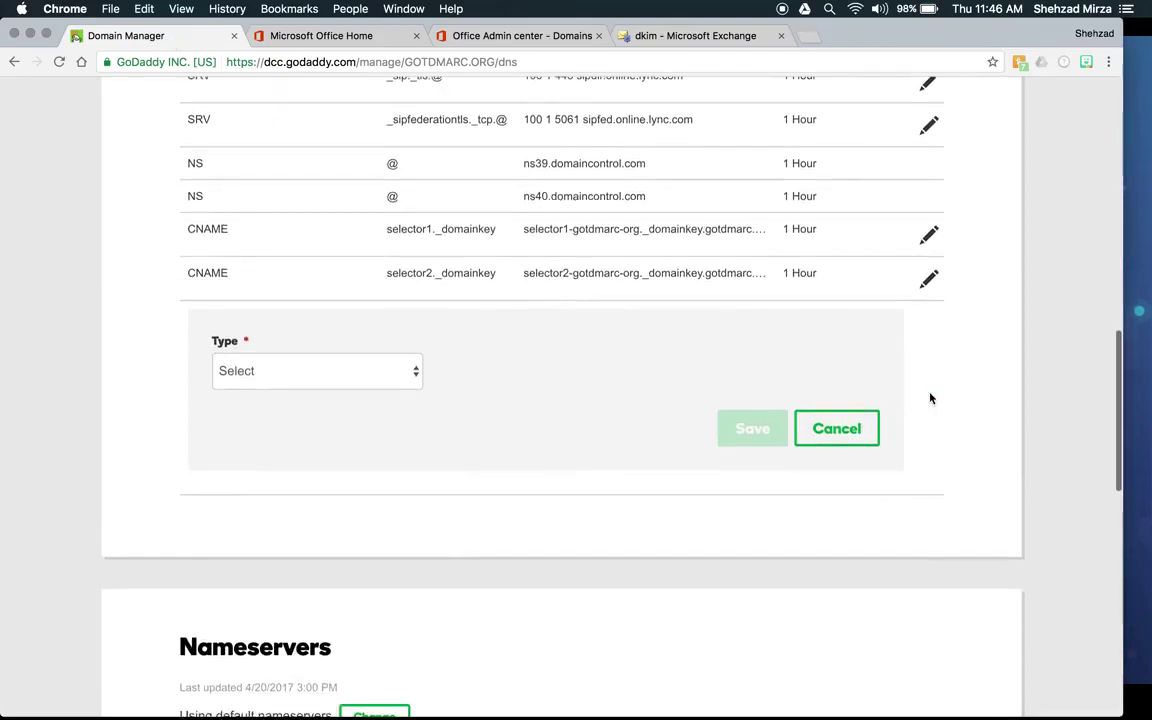
left_click(410, 325)
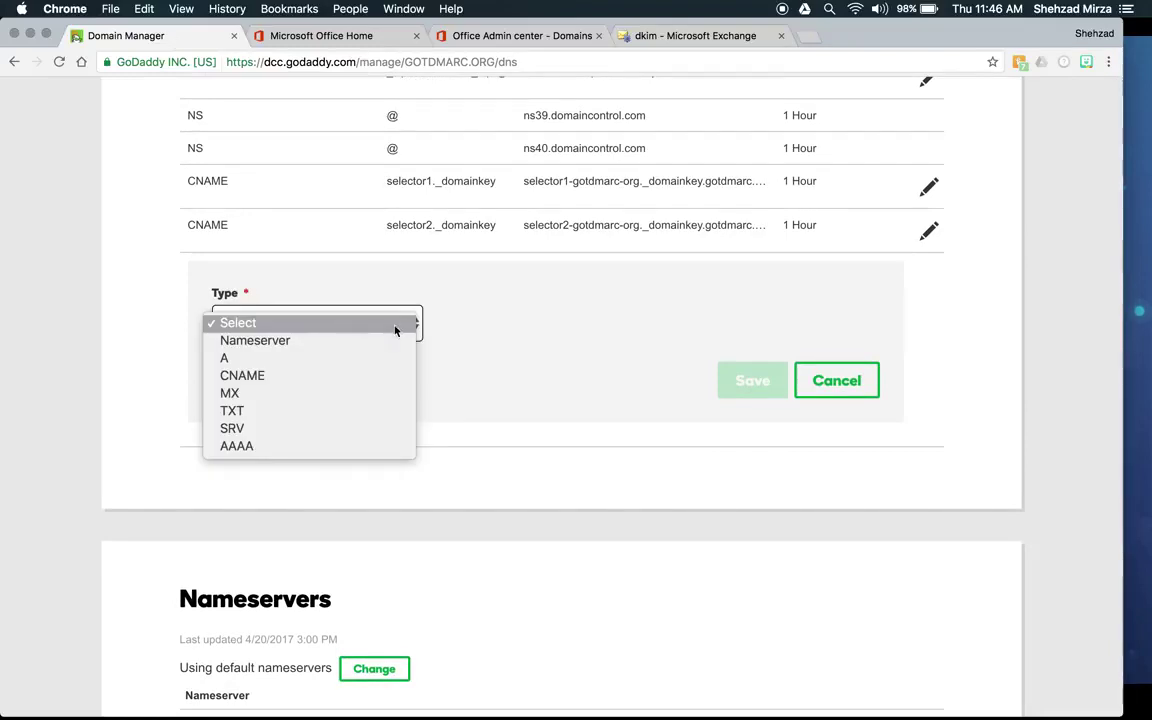
left_click(335, 413)
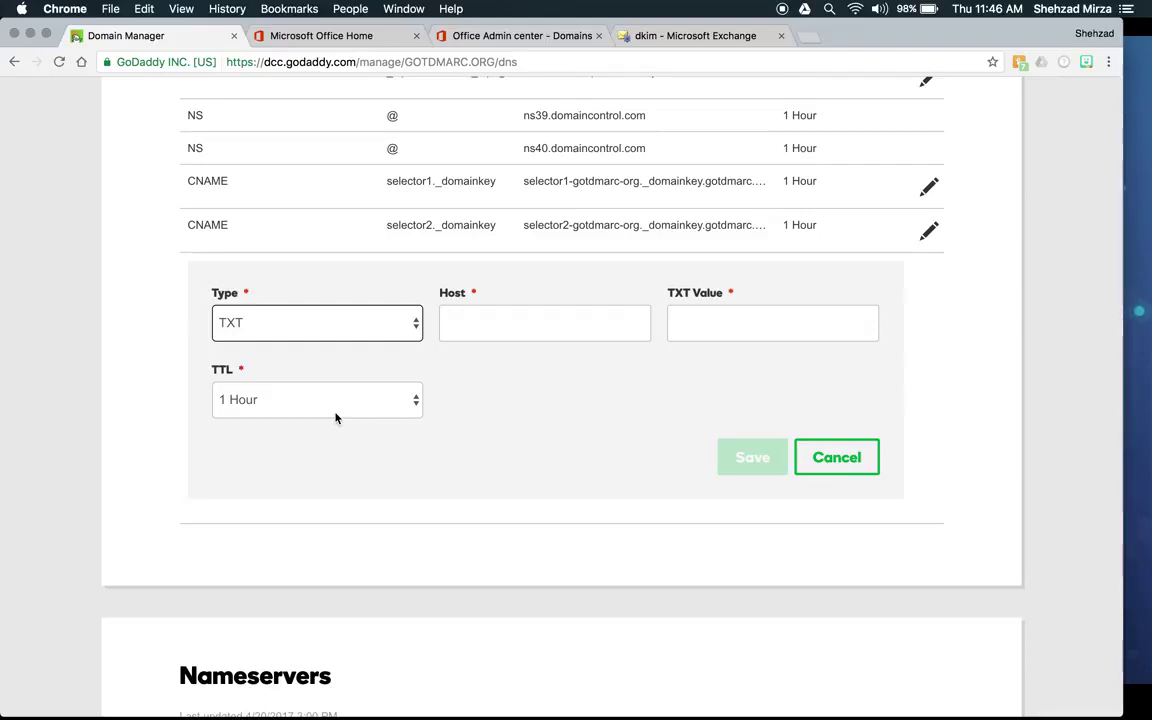
left_click(497, 336)
Step: Enter _dmarc as the TXT record's host, leaving the value blank for now
type("_dmarc")
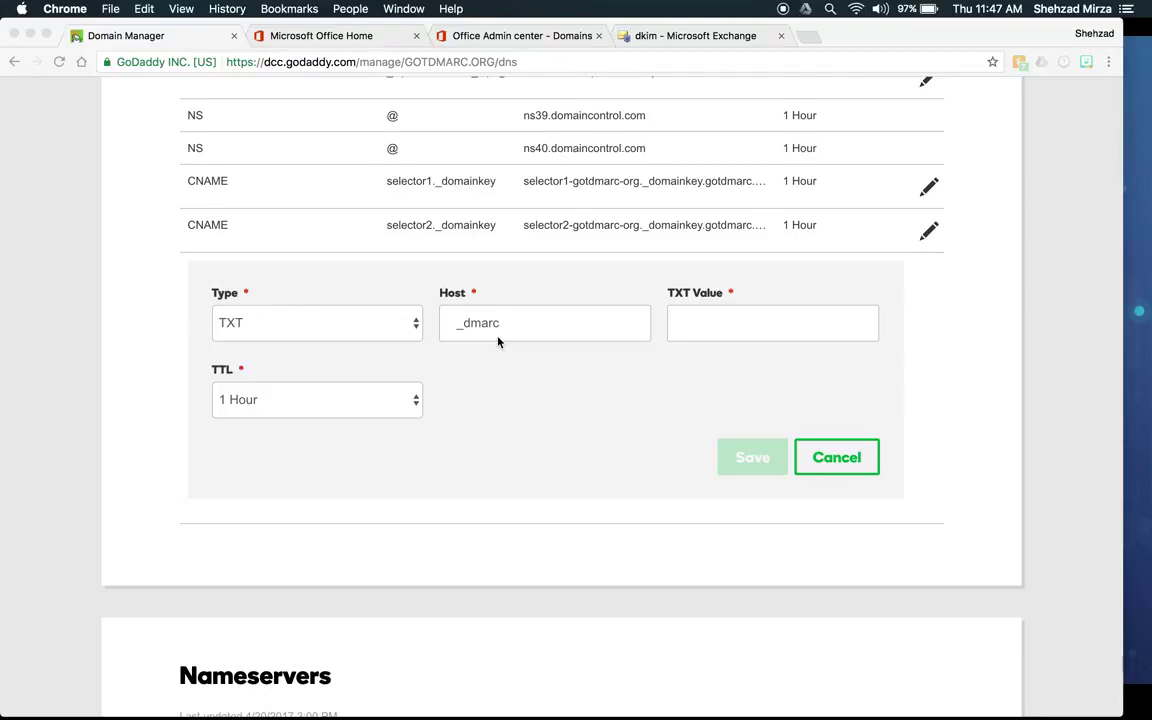
scroll(498, 342, "up", 3)
scroll(498, 342, "up", 3)
scroll(498, 342, "down", 7)
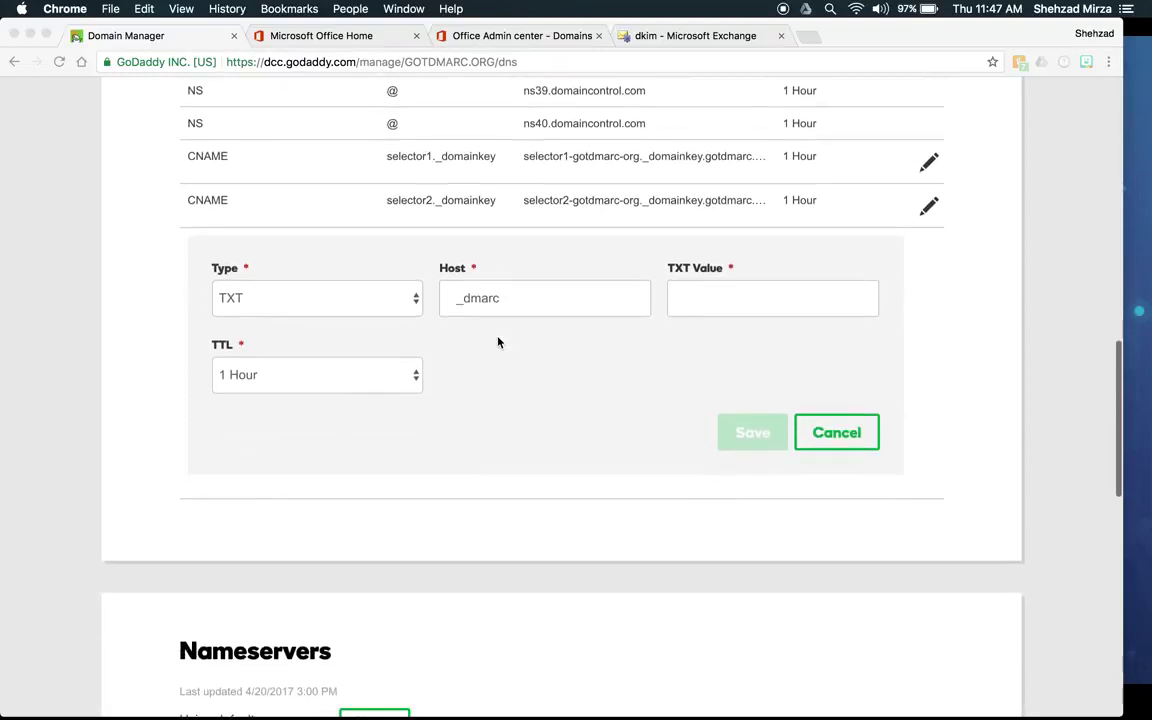
left_click(707, 303)
left_click(707, 302)
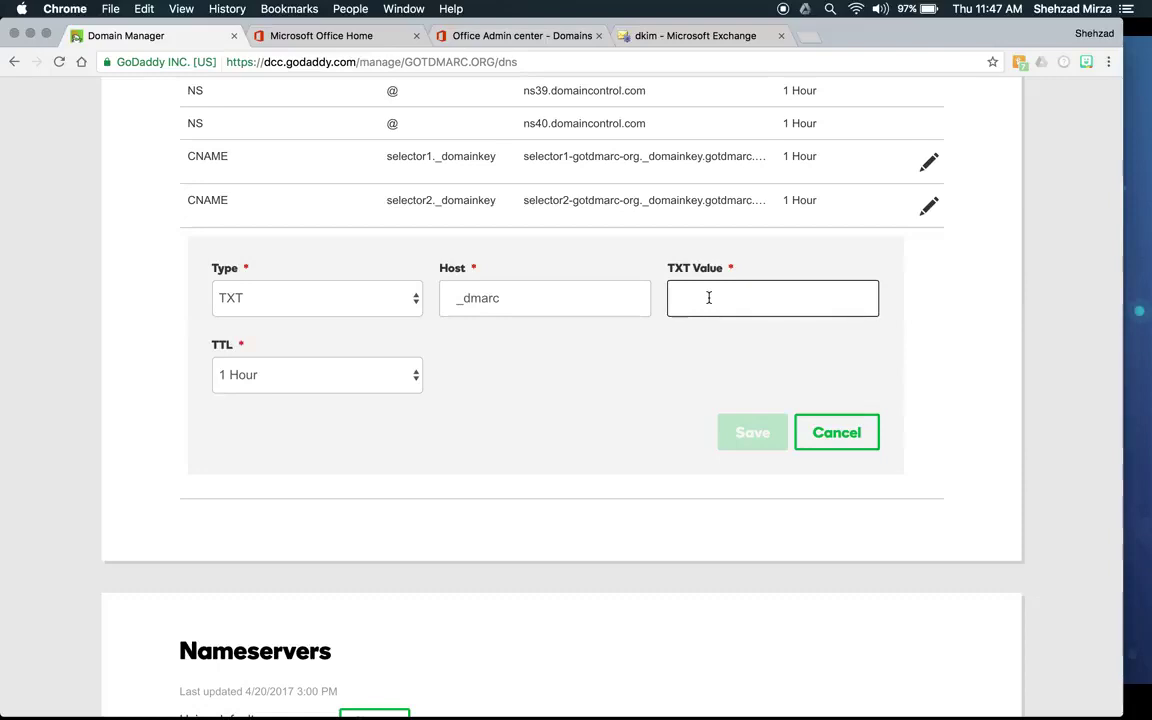
Step: Begin the _dmarc TXT value with 'v=DMARC1; p=none; rua='
type("v")
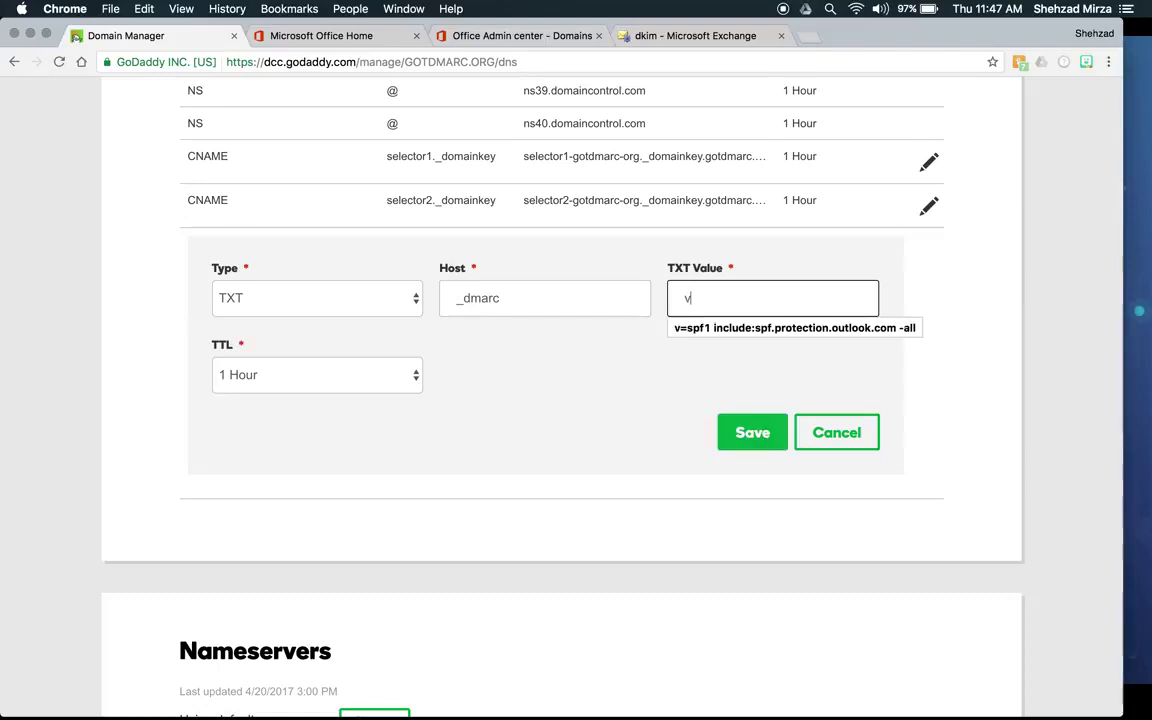
type("=DMARC")
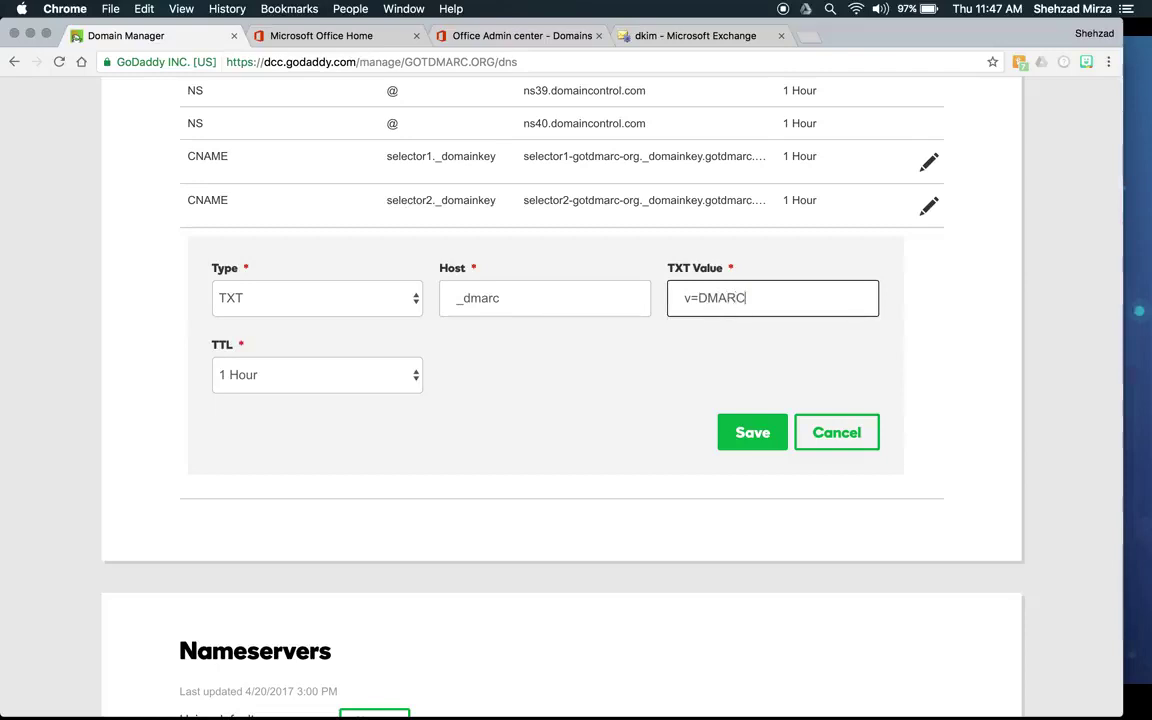
type("1;")
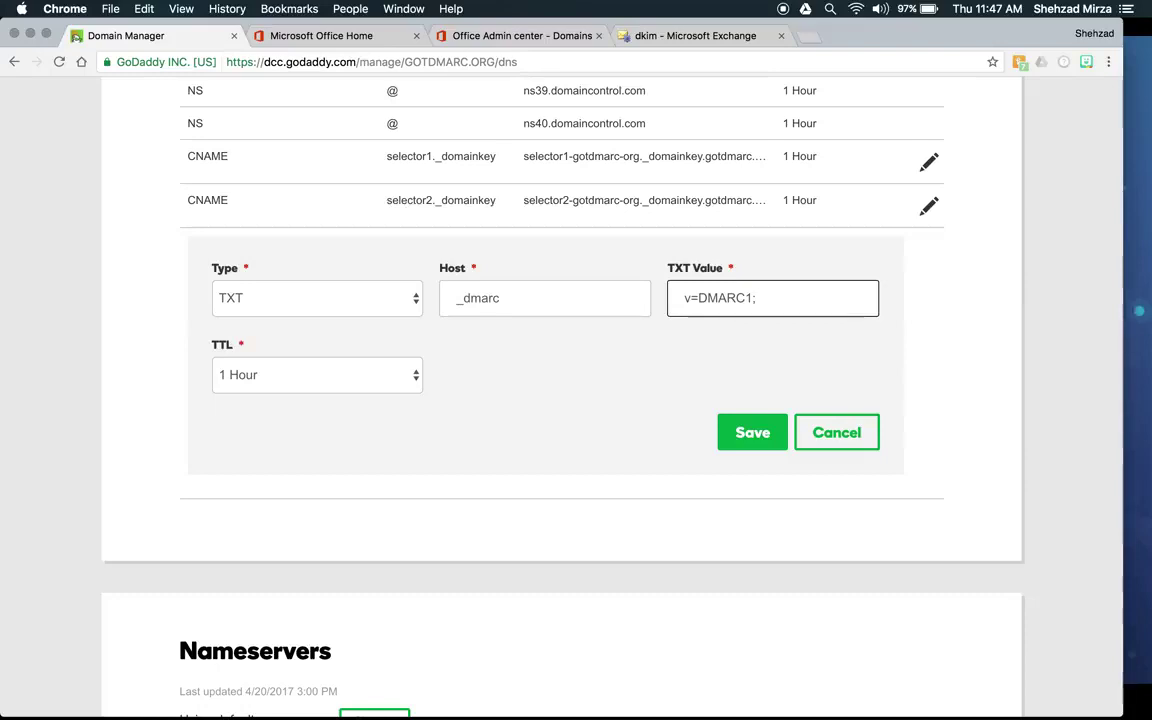
type("p=")
type("none")
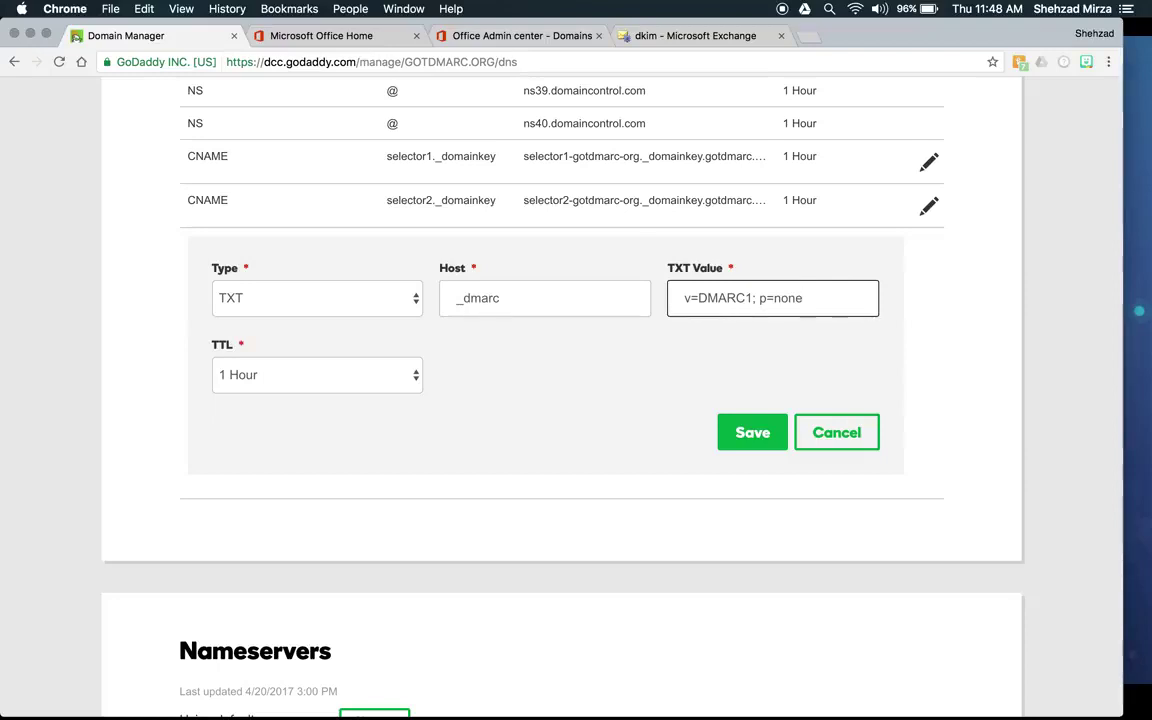
type("; ")
type("rua=")
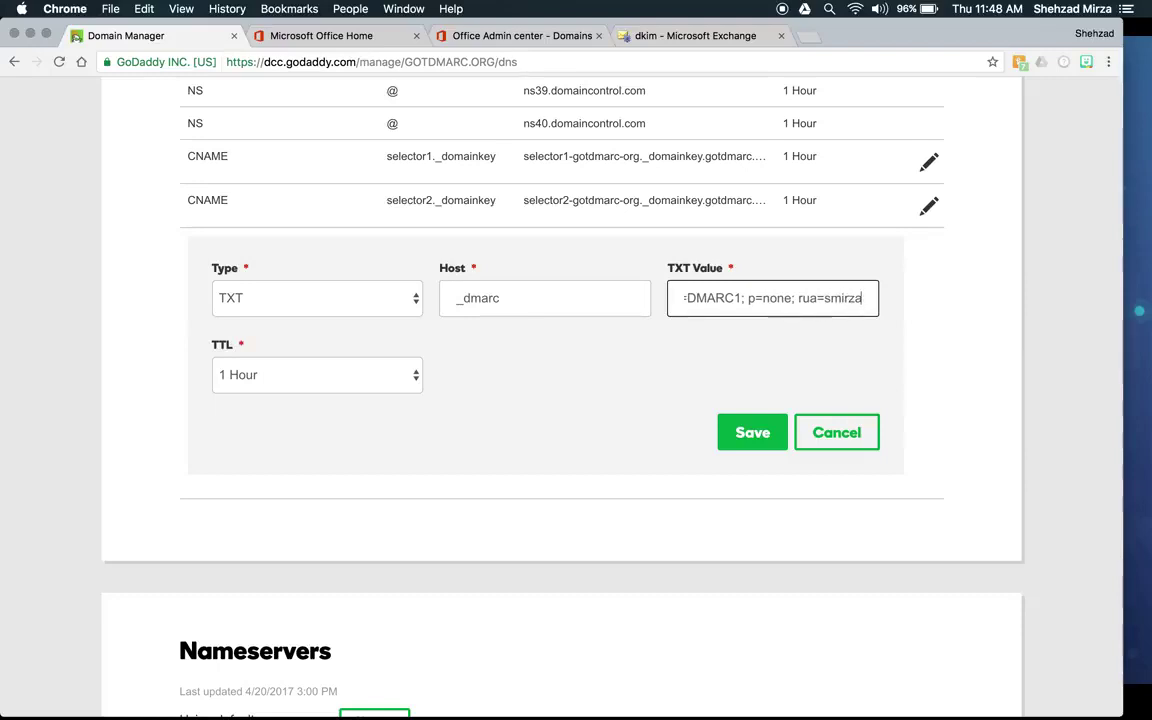
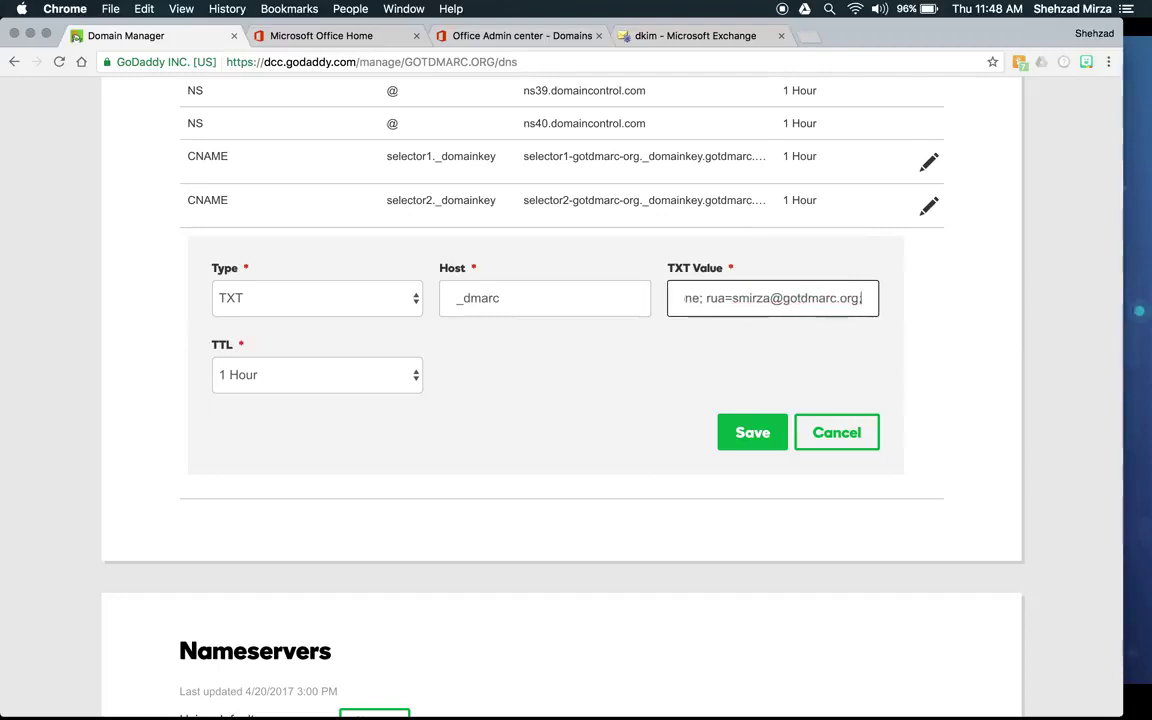
Step: Complete rua with mailto: and the aggregate-report mailbox at gotdmarc.org, ending with a semicolon
key("Left")
key("Left")
key("Left")
key("Left")
key("Left")
key("Left")
key("Left")
key("Left")
key("Left")
key("Left")
key("Left")
key("Left")
key("Left")
key("Left")
key("Left")
key("Left")
key("Left")
key("Left")
key("Left")
key("Left")
key("Right")
type("mailto:")
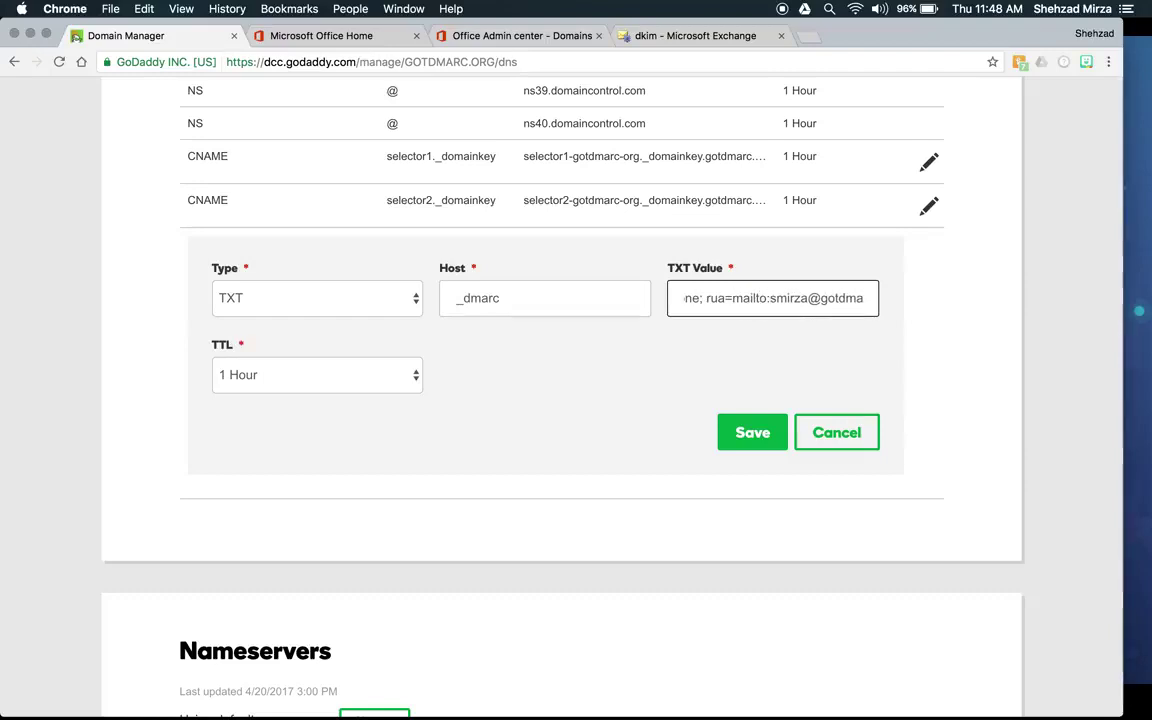
key("Right")
key("Right")
key("Right")
key("Right")
key("Right")
key("Right")
key("Right")
key("Right")
key("Right")
key("Right")
key("Right")
key("Right")
key("Right")
key("Right")
key("Right")
key("Right")
key("Right")
key("Right")
key("Right")
key("Right")
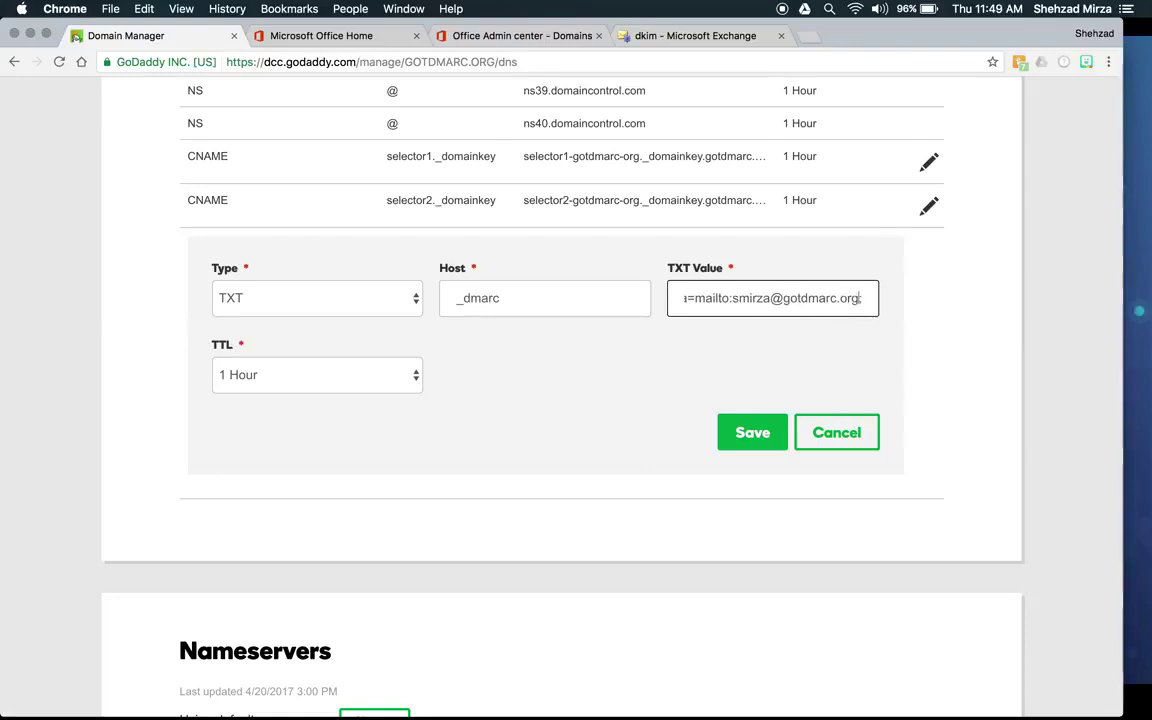
key("BackSpace")
type(",")
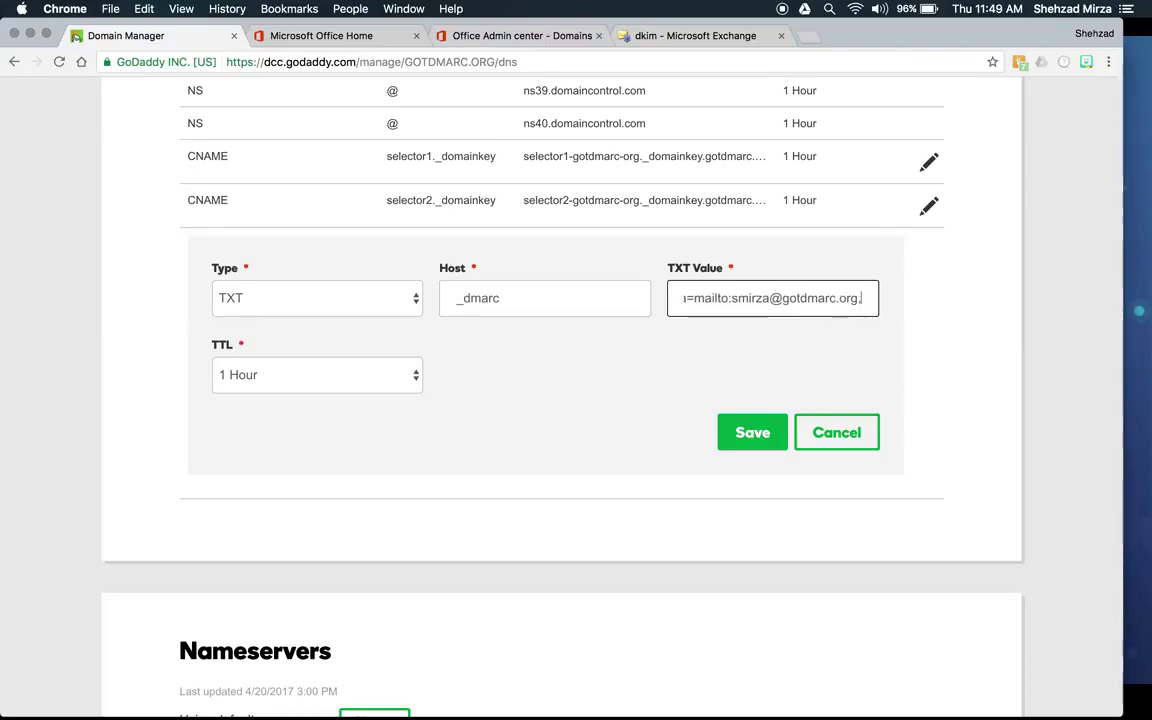
key("BackSpace")
type(";")
key("BackSpace")
type("g;")
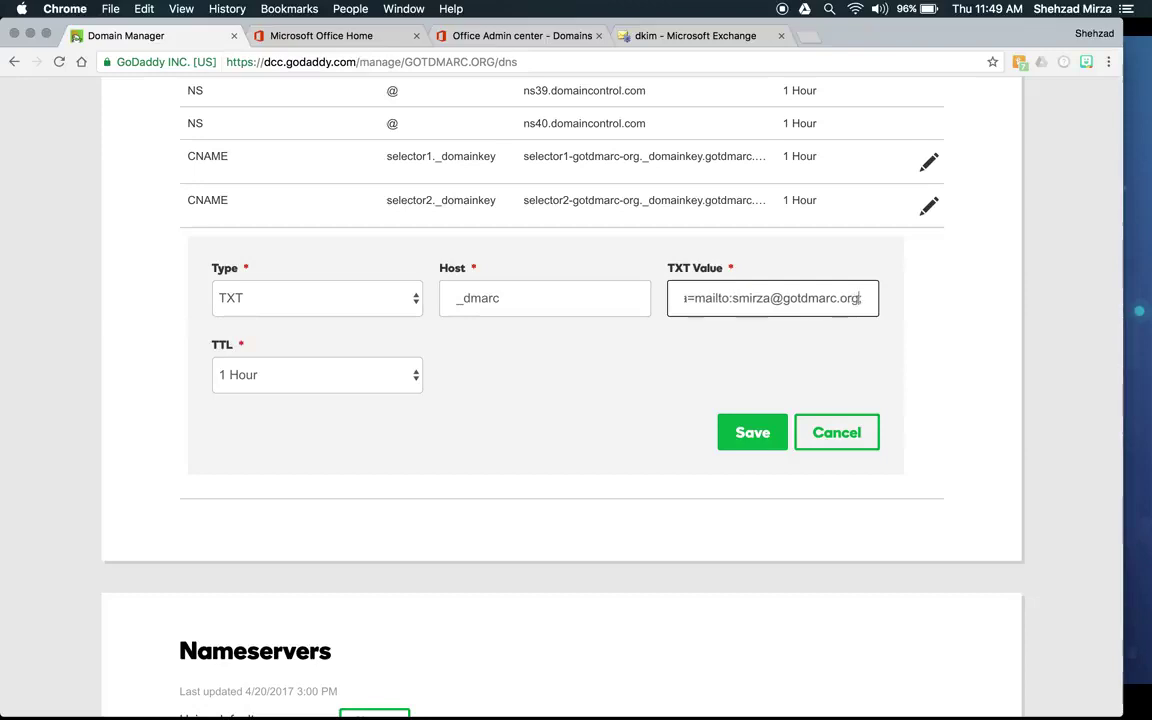
key("BackSpace")
type(";")
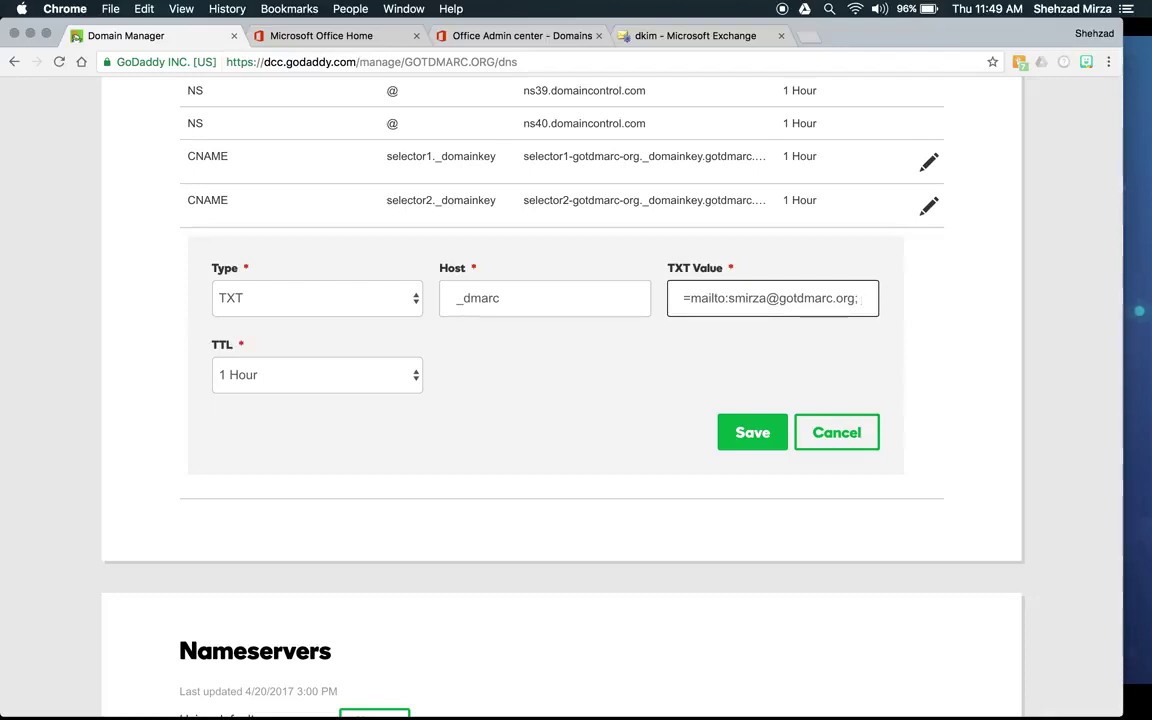
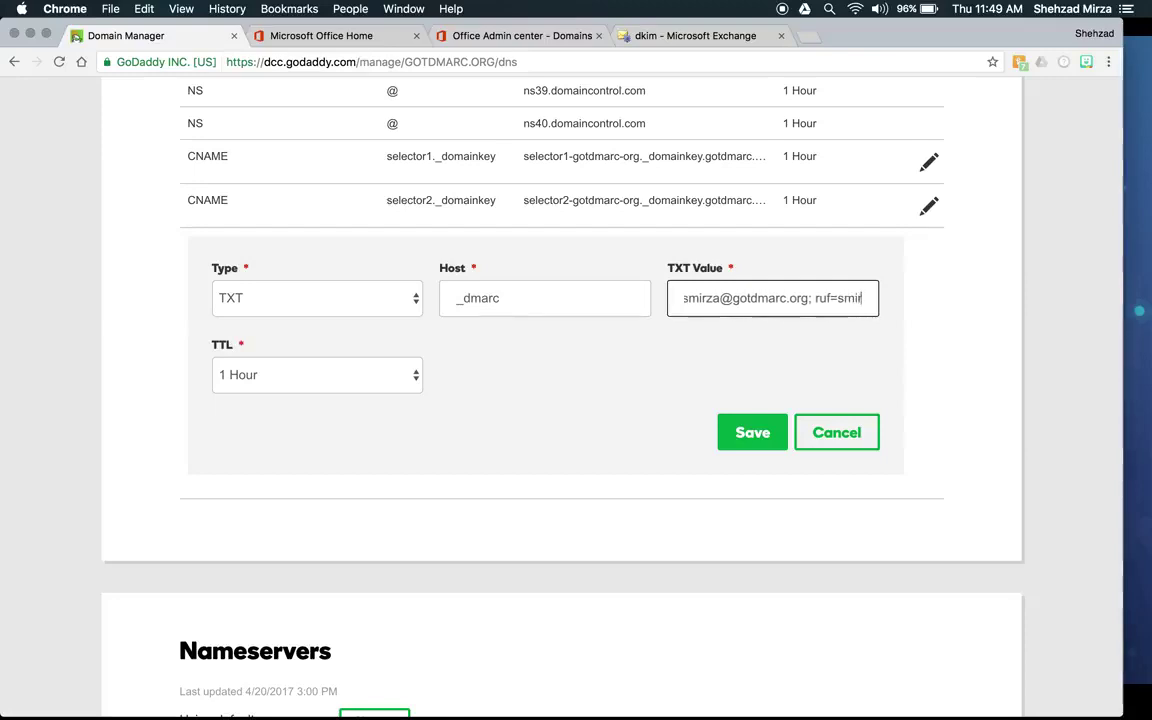
Step: Add ruf=mailto: with the forensic-report mailbox at gotdmarc.org, ending with a semicolon
key("BackSpace")
key("BackSpace")
key("BackSpace")
key("BackSpace")
key("BackSpace")
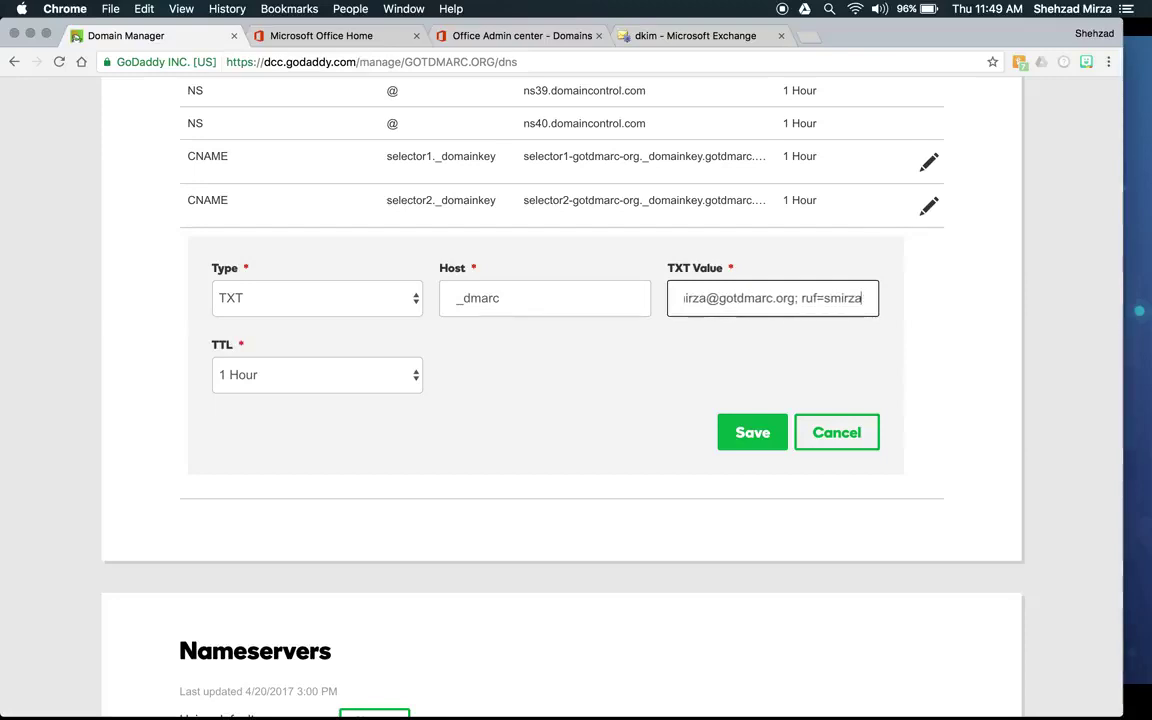
key("BackSpace")
key("BackSpace")
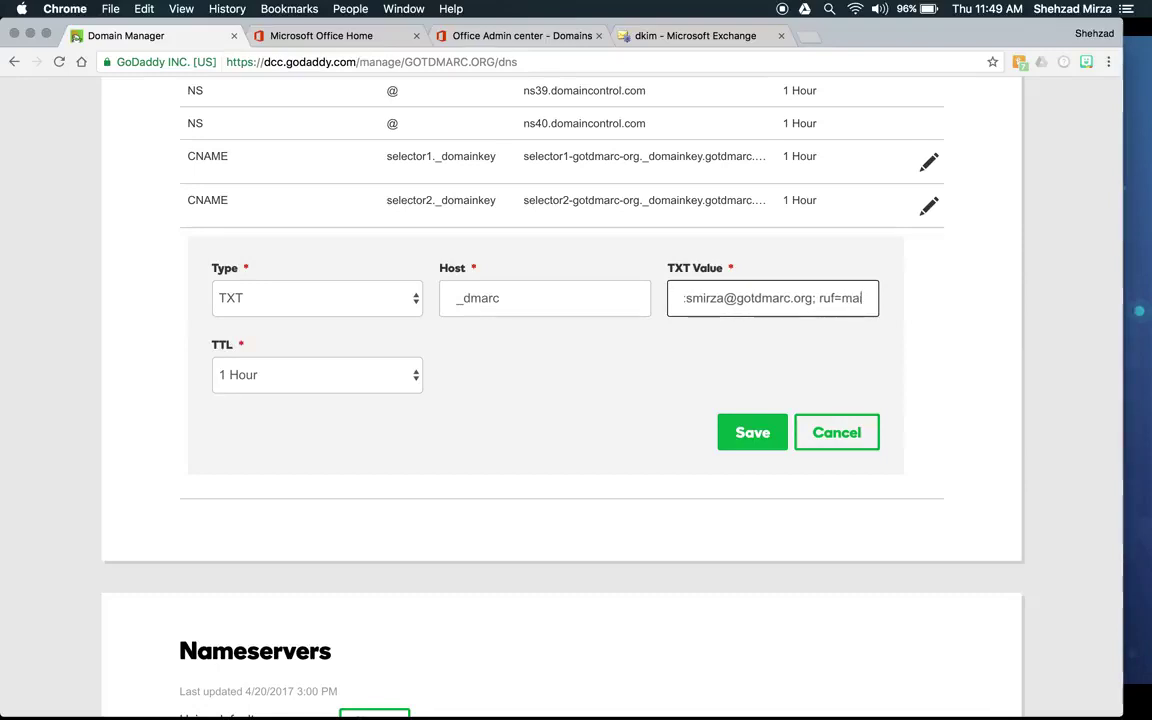
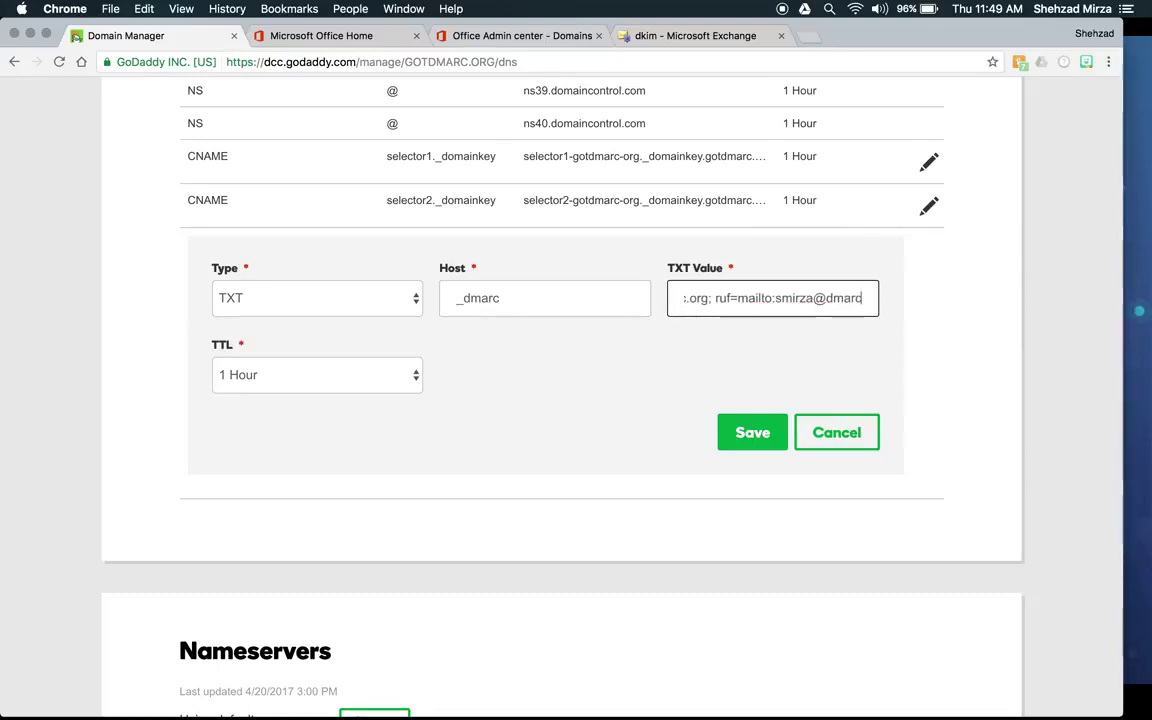
key("BackSpace")
key("BackSpace")
key("BackSpace")
key("BackSpace")
key("BackSpace")
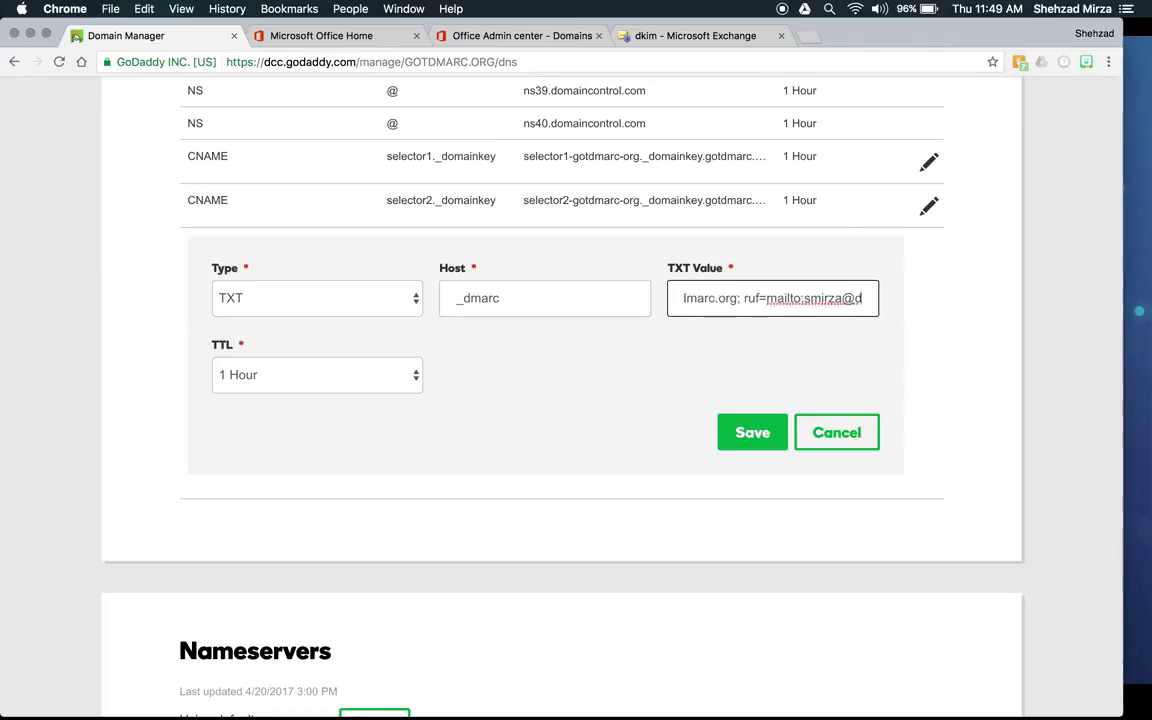
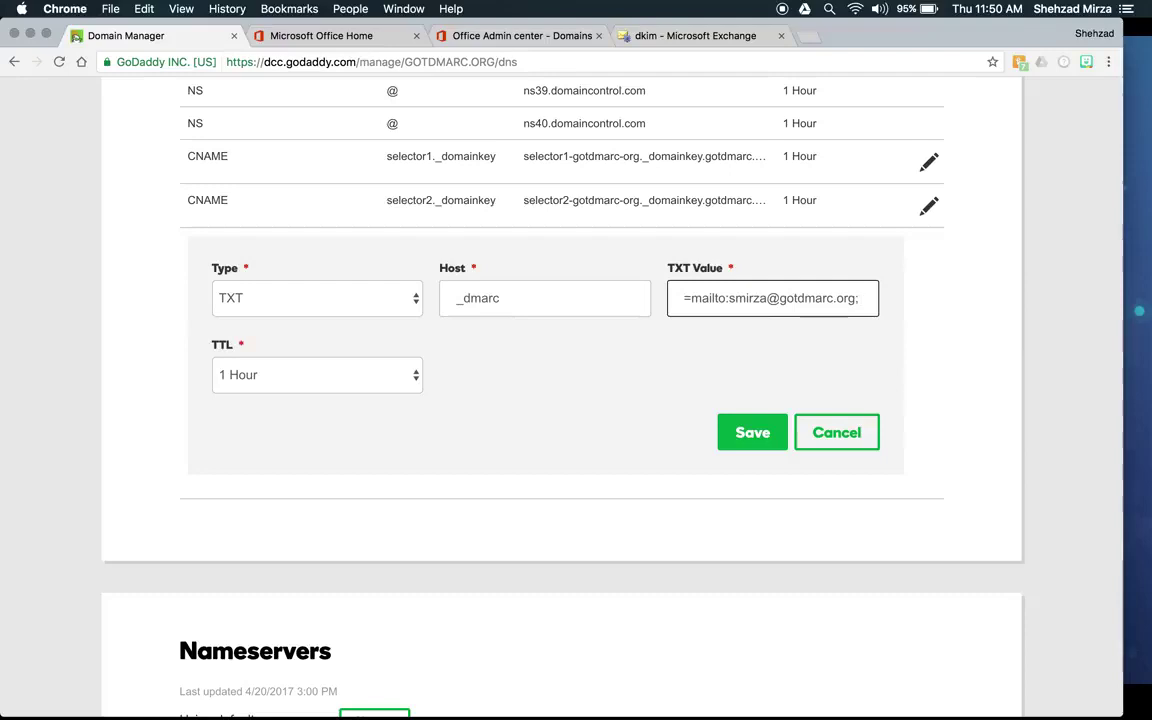
Step: Append 'sp=reject; ri=84600;' to the _dmarc value and save the TXT record
type("sp=")
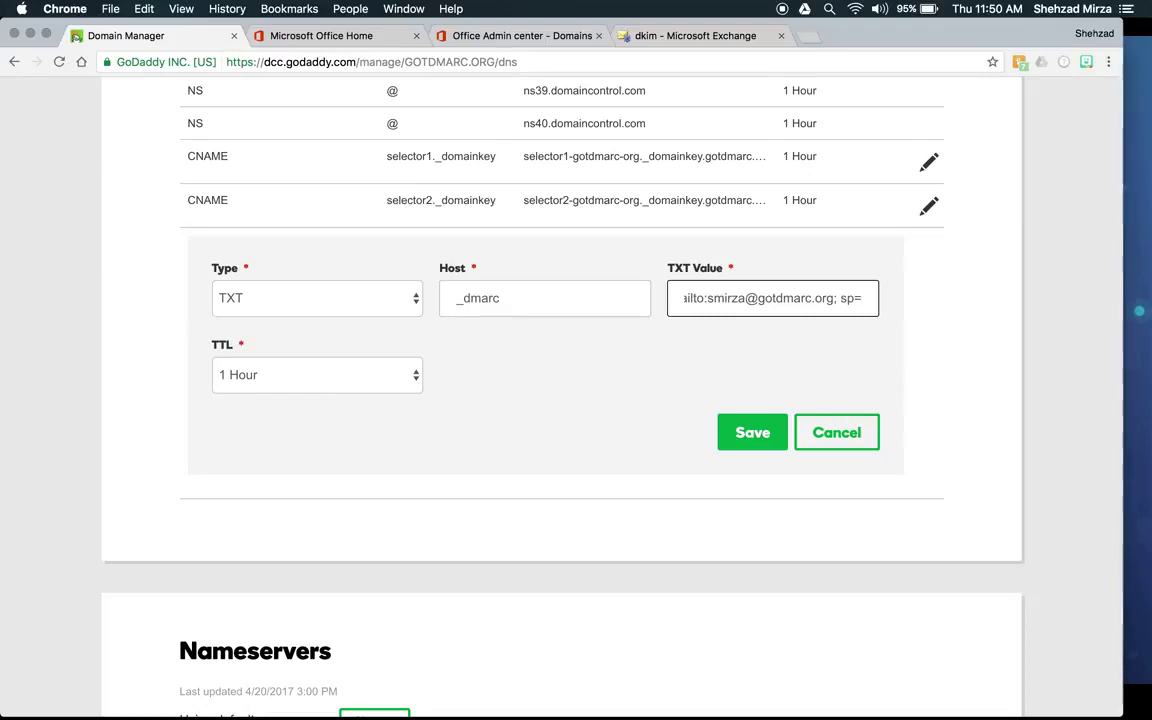
type("reject")
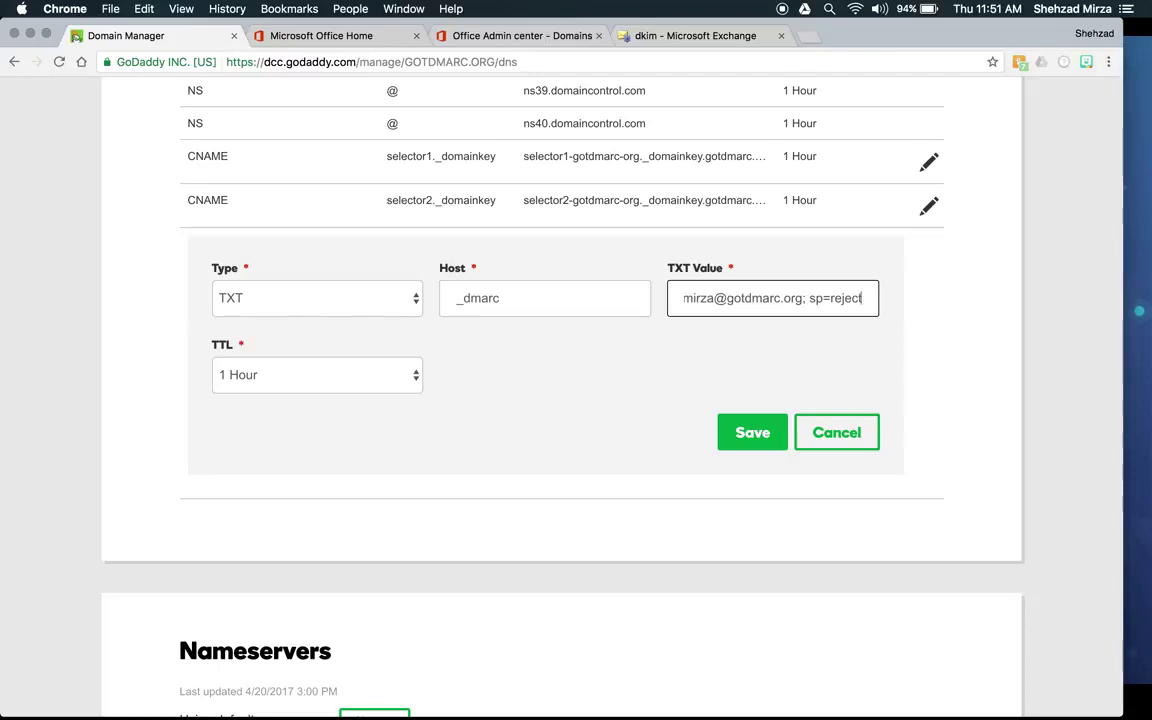
type(";")
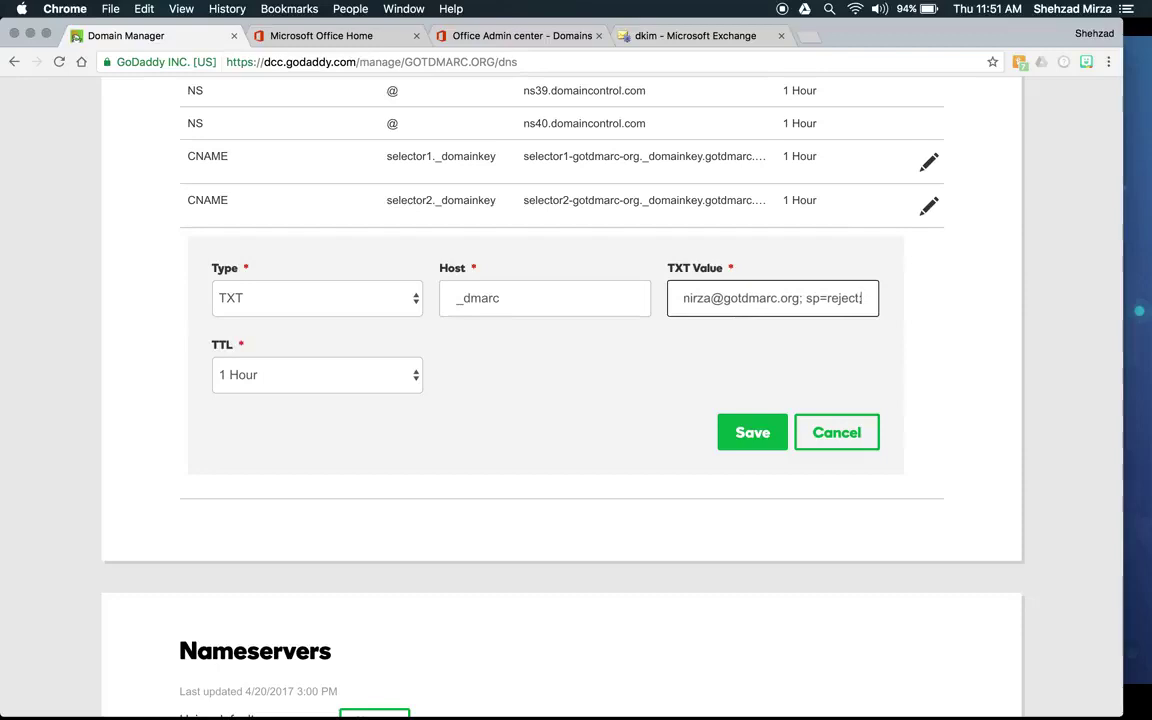
type("r")
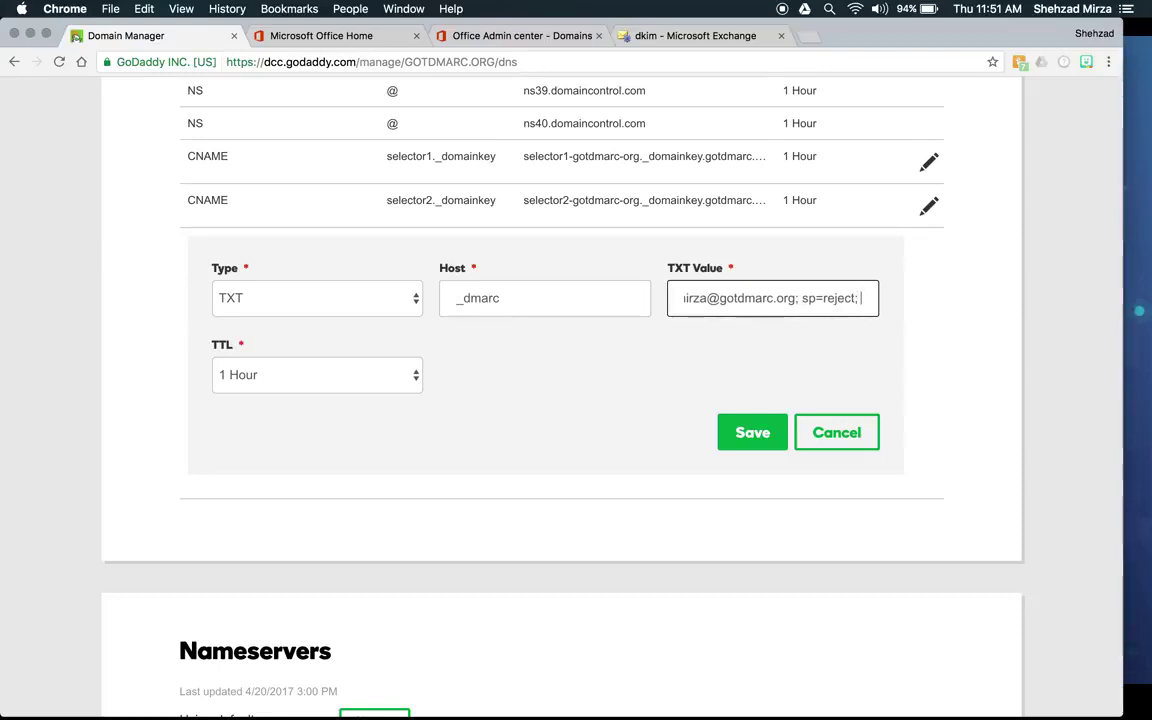
type("i=")
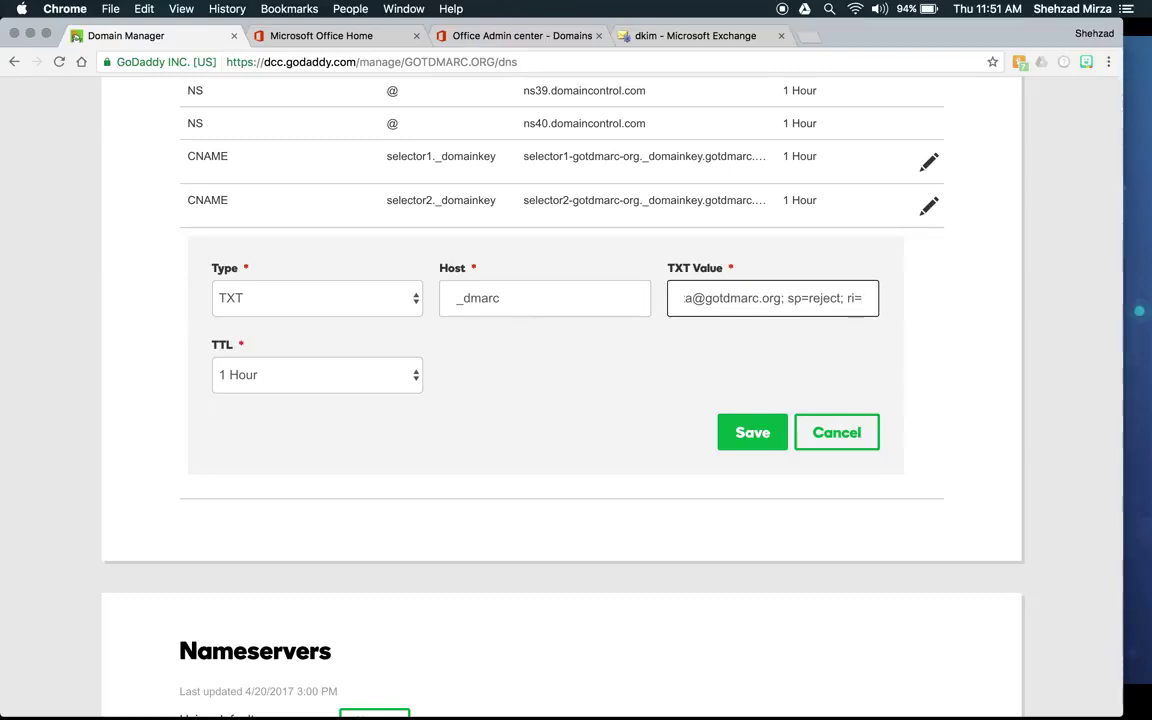
type("846")
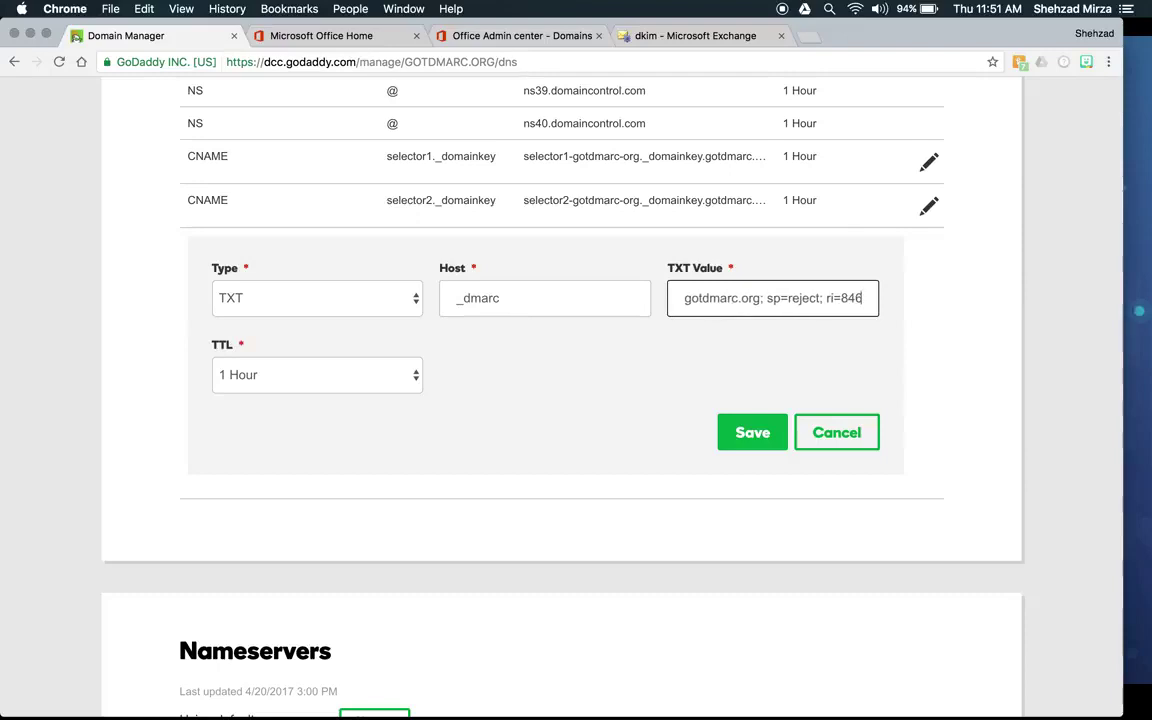
type("00;")
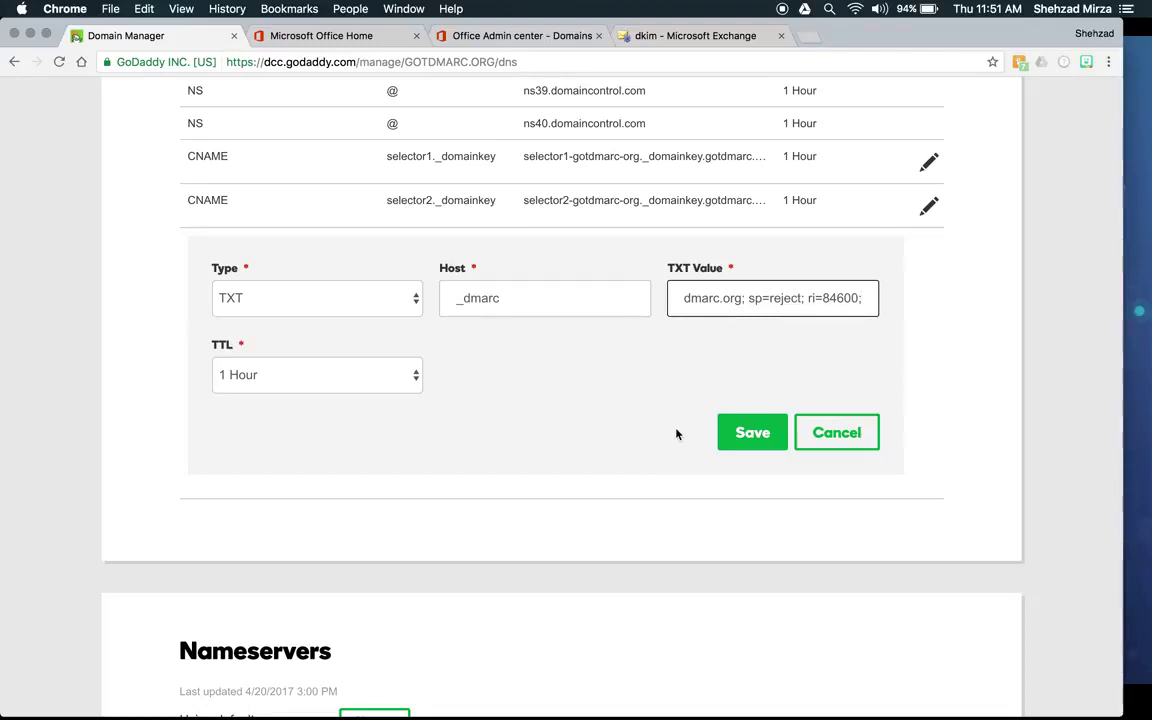
left_click(741, 432)
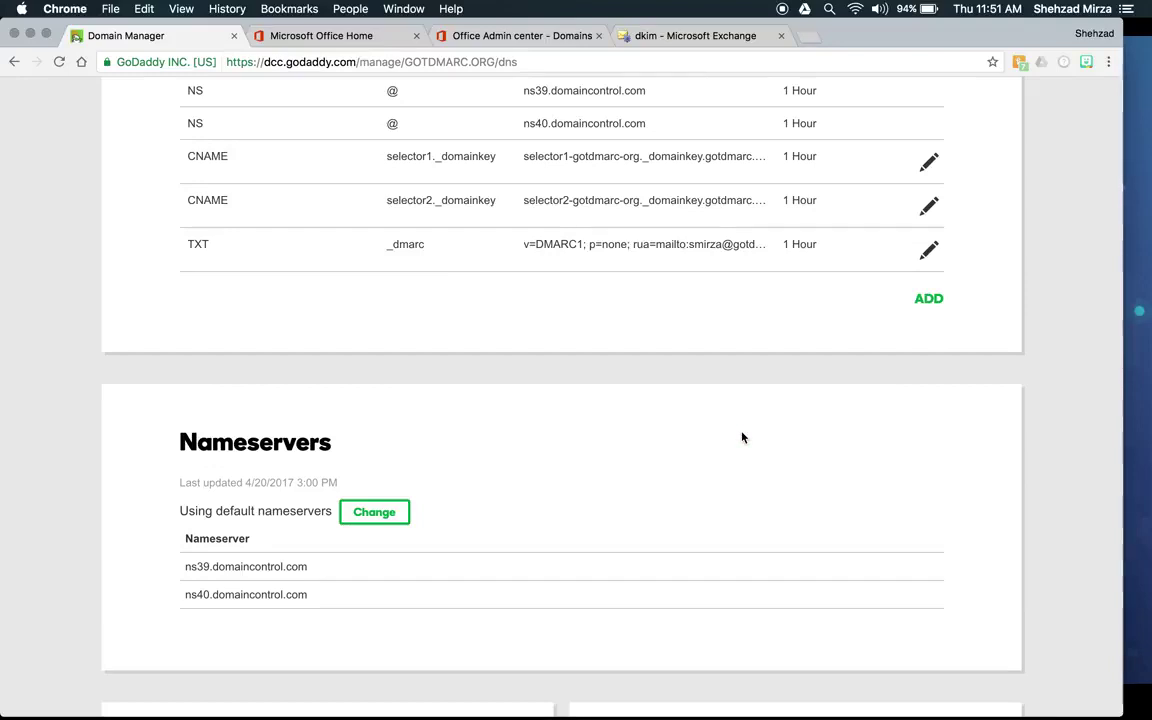
Step: Scroll the gotdmarc.org record list to check the _dmarc TXT row beside both selector CNAMEs
scroll(742, 437, "up", 5)
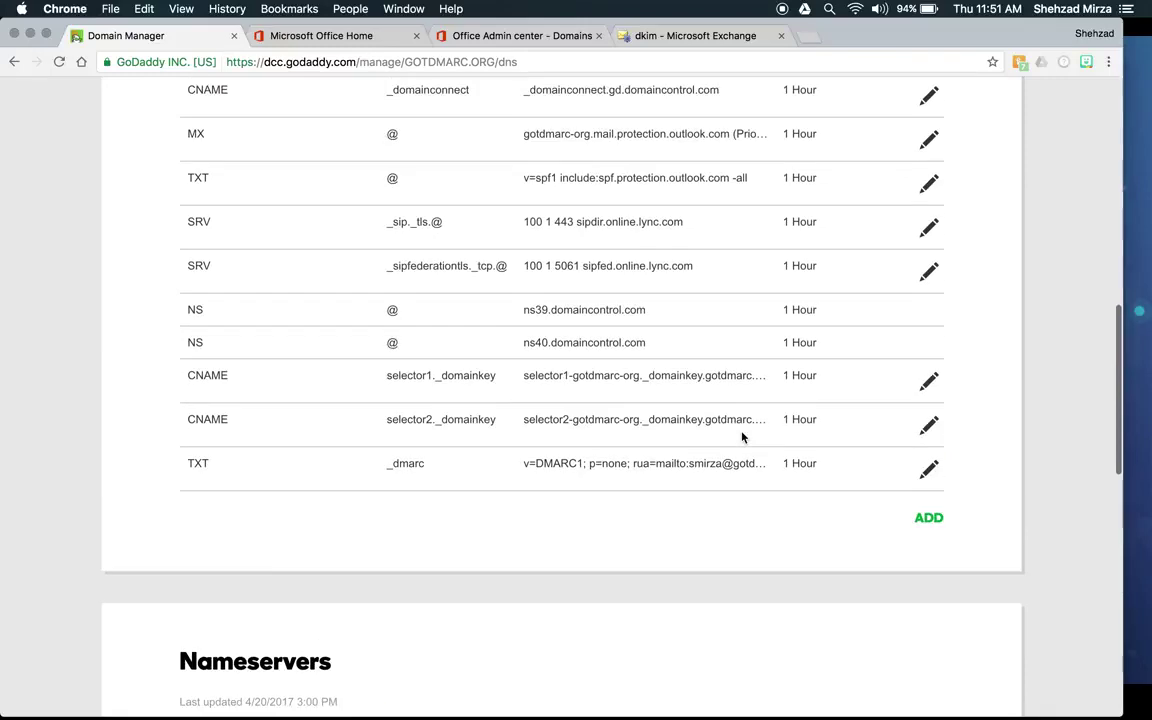
scroll(742, 437, "down", 1)
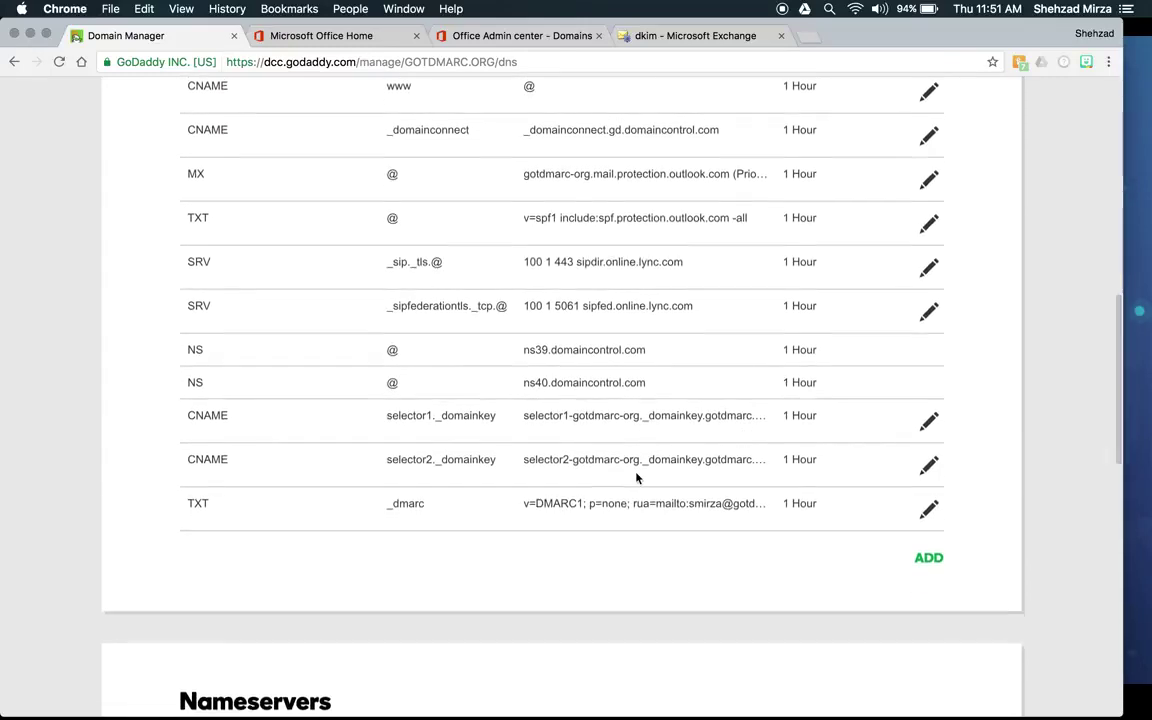
scroll(630, 486, "down", 1)
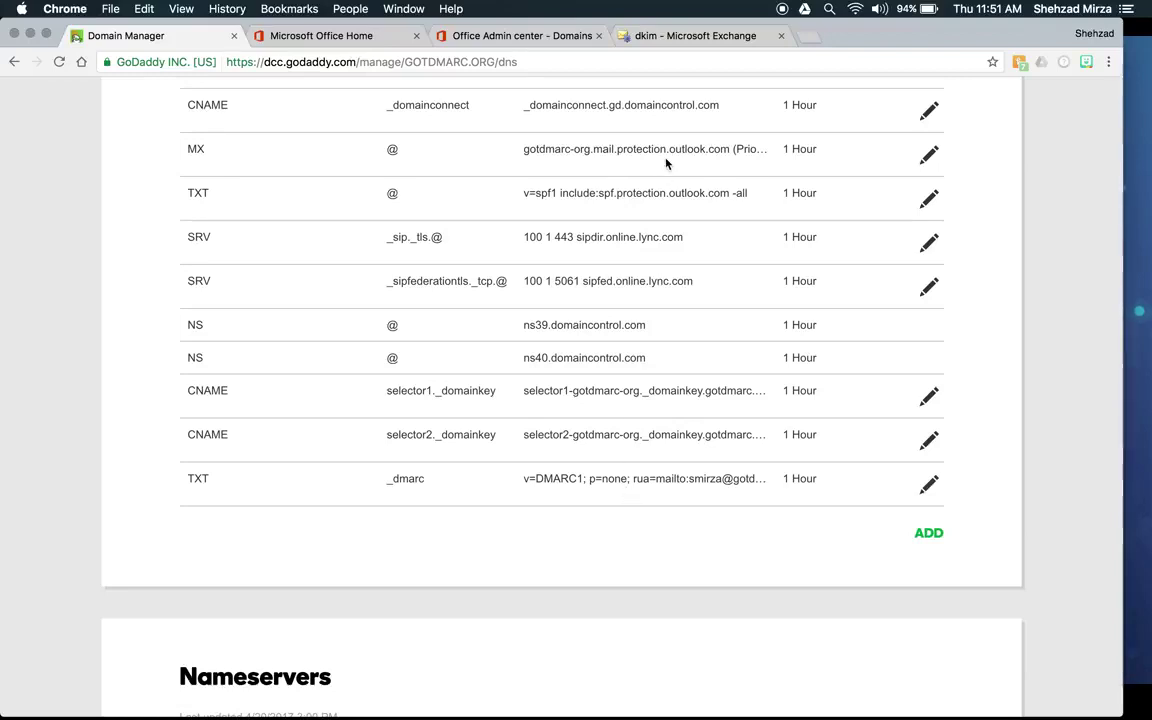
Step: Turn on DKIM signing for gotdmarc.org on the Exchange DKIM page
left_click(672, 38)
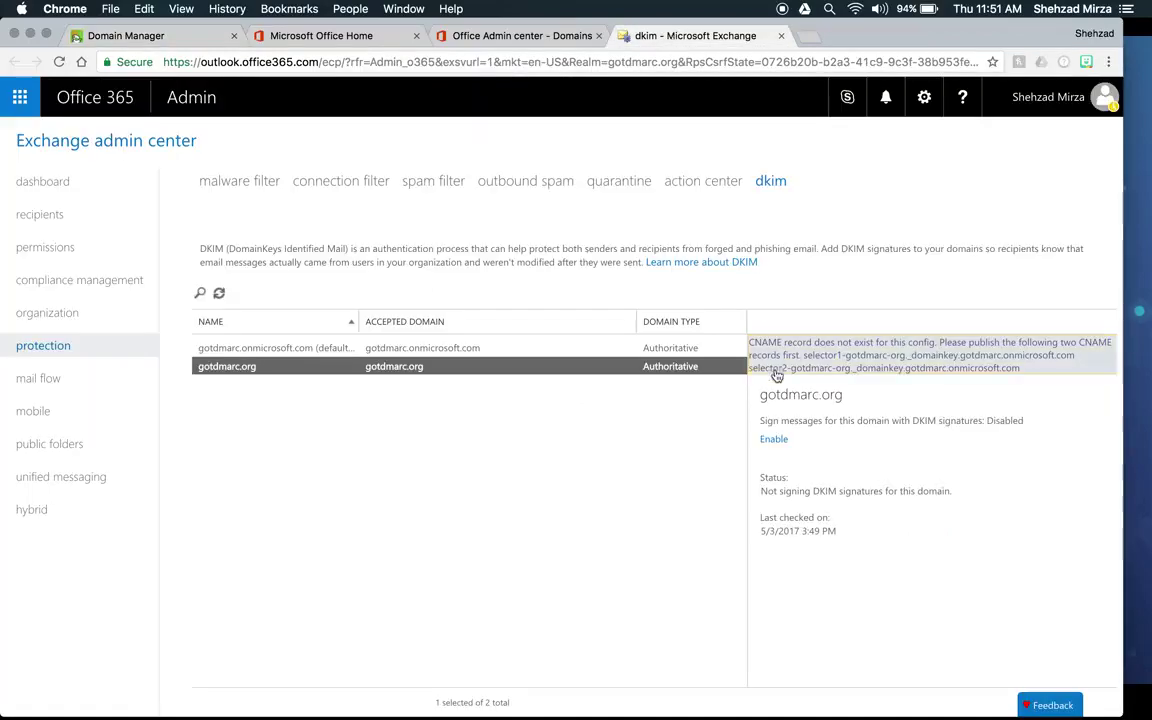
left_click(775, 440)
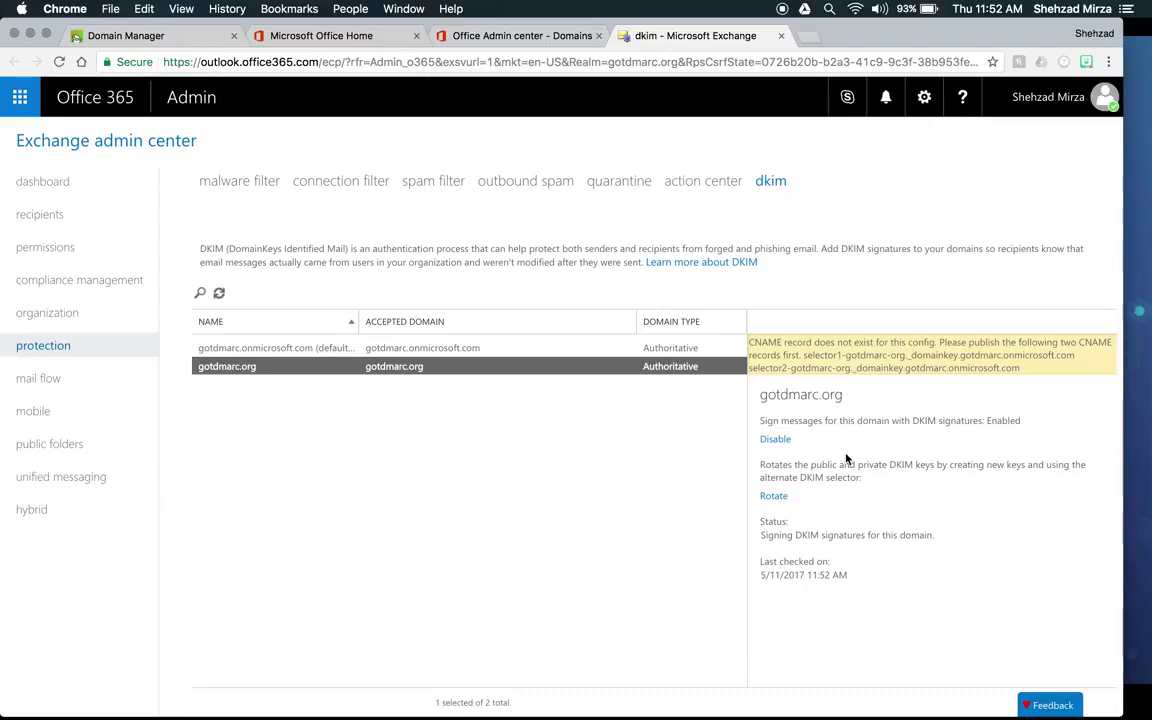
left_click(155, 40)
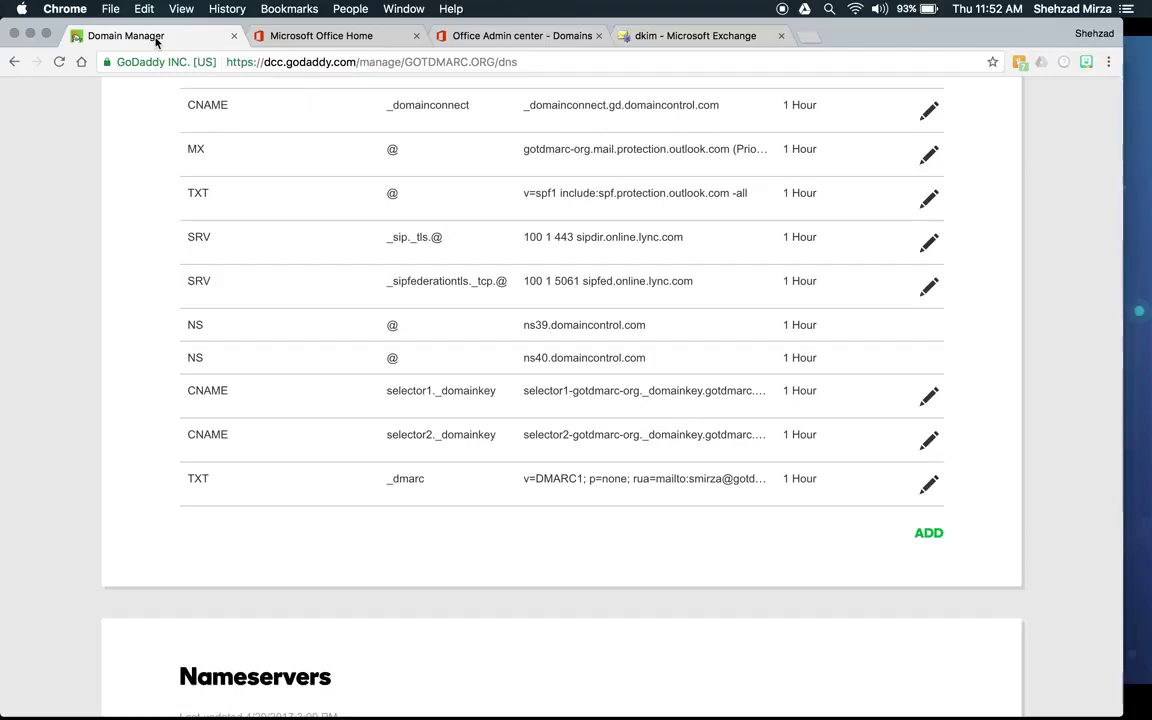
Step: Compare the GoDaddy DNS records with the Exchange DKIM page, then switch to the 'Implementing DMARC using O365' slide
scroll(590, 324, "up", 1)
scroll(590, 324, "up", 1)
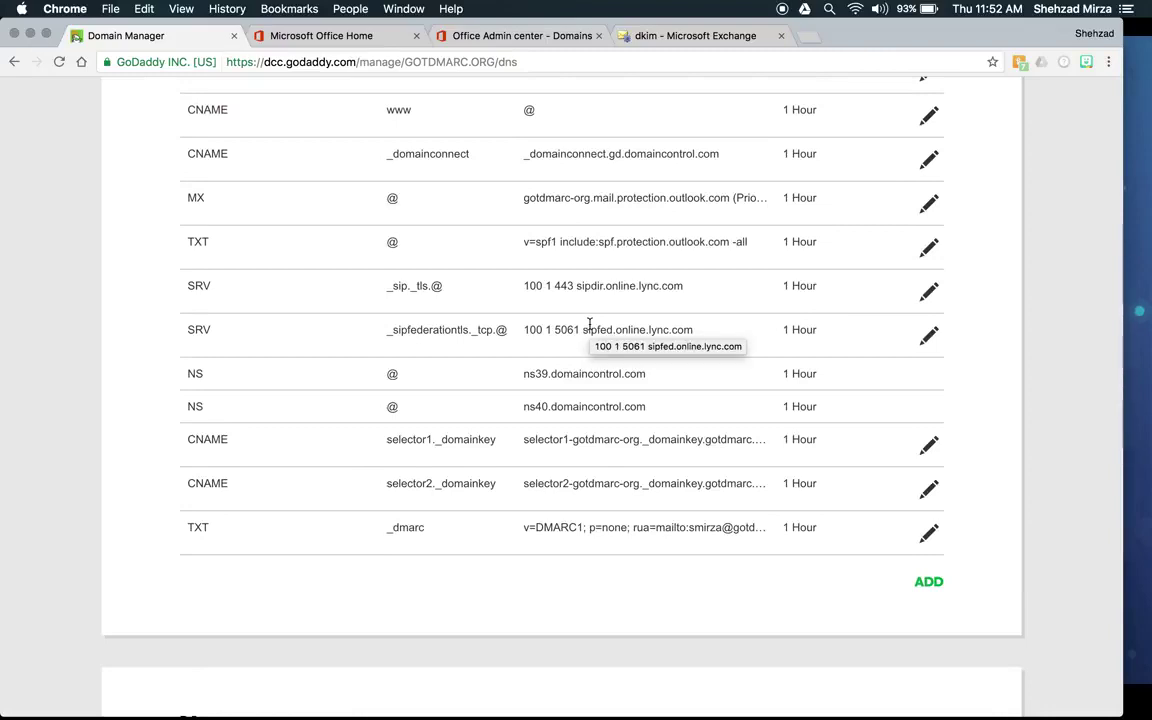
left_click(662, 38)
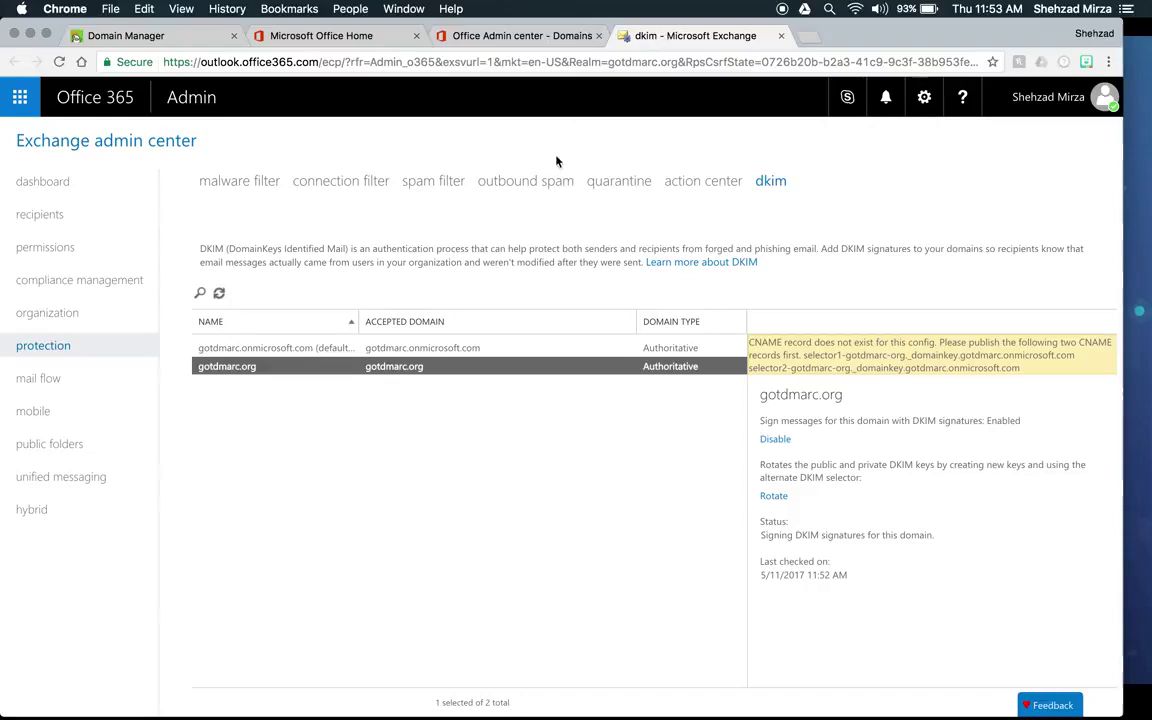
left_click(169, 36)
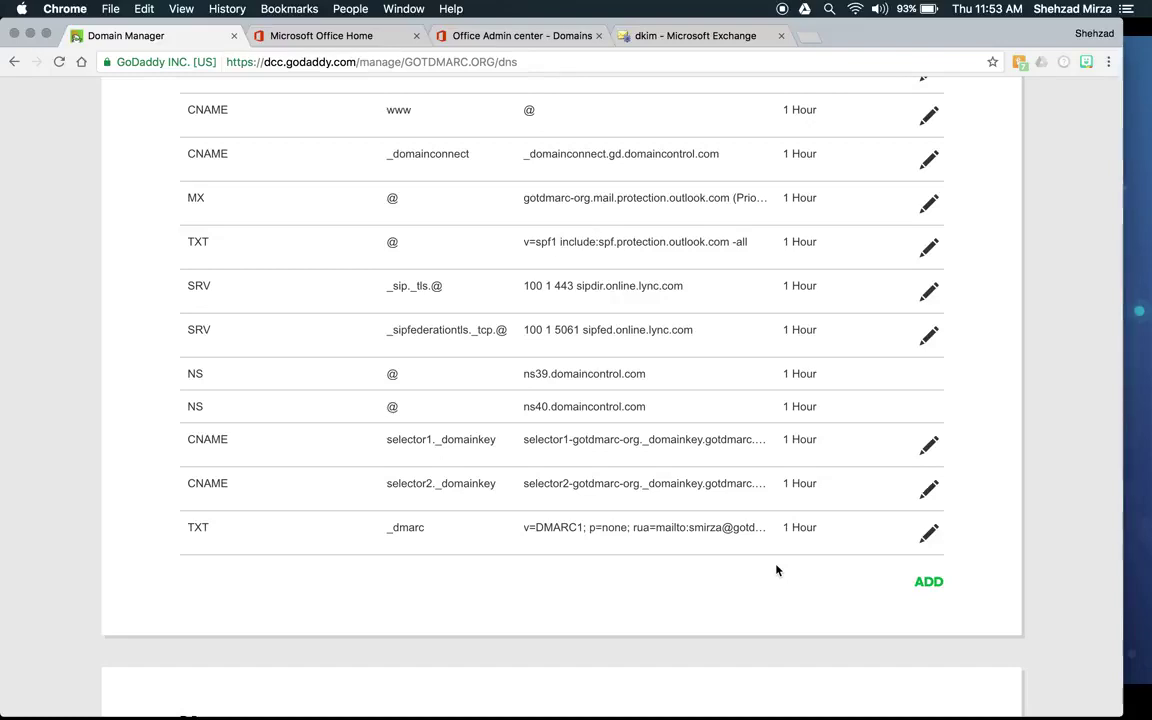
scroll(777, 570, "down", 2)
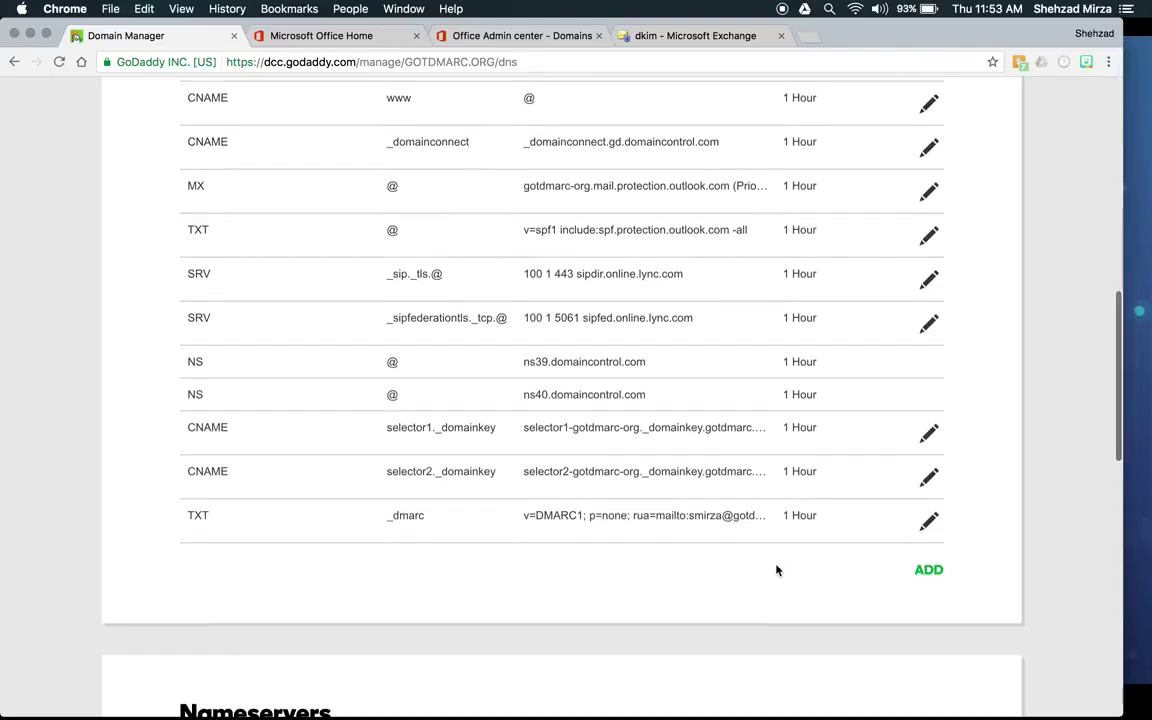
scroll(777, 570, "up", 3)
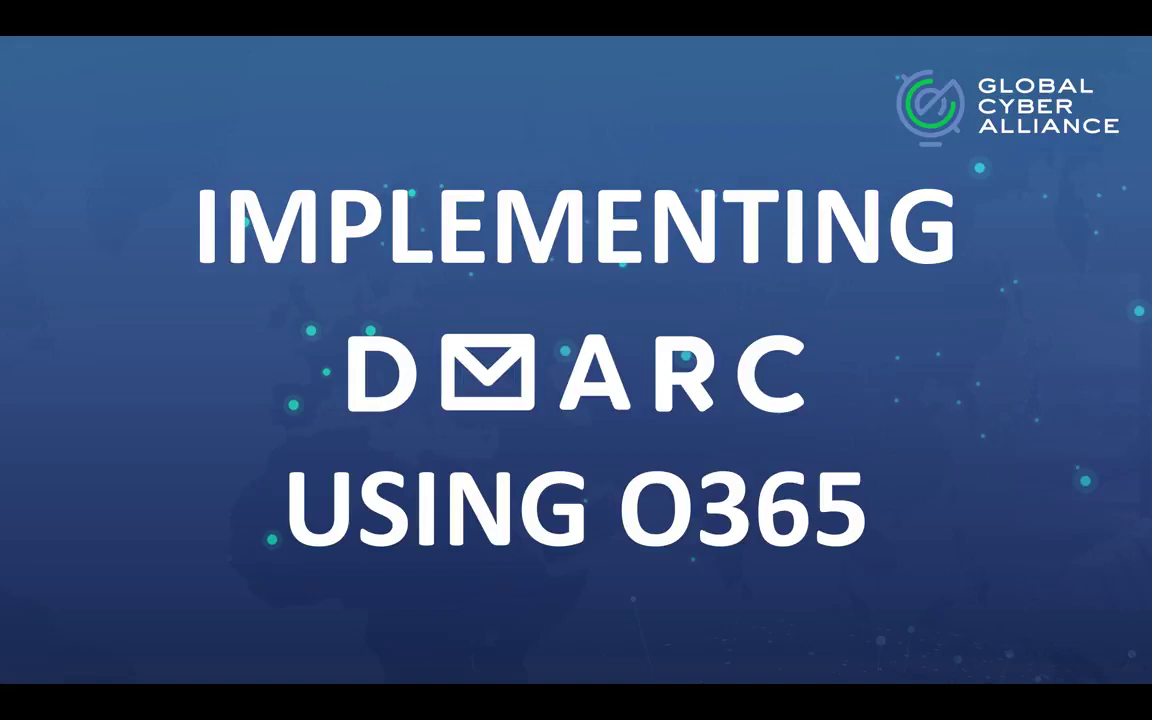
key("super+Tab")
key("super+Tab")
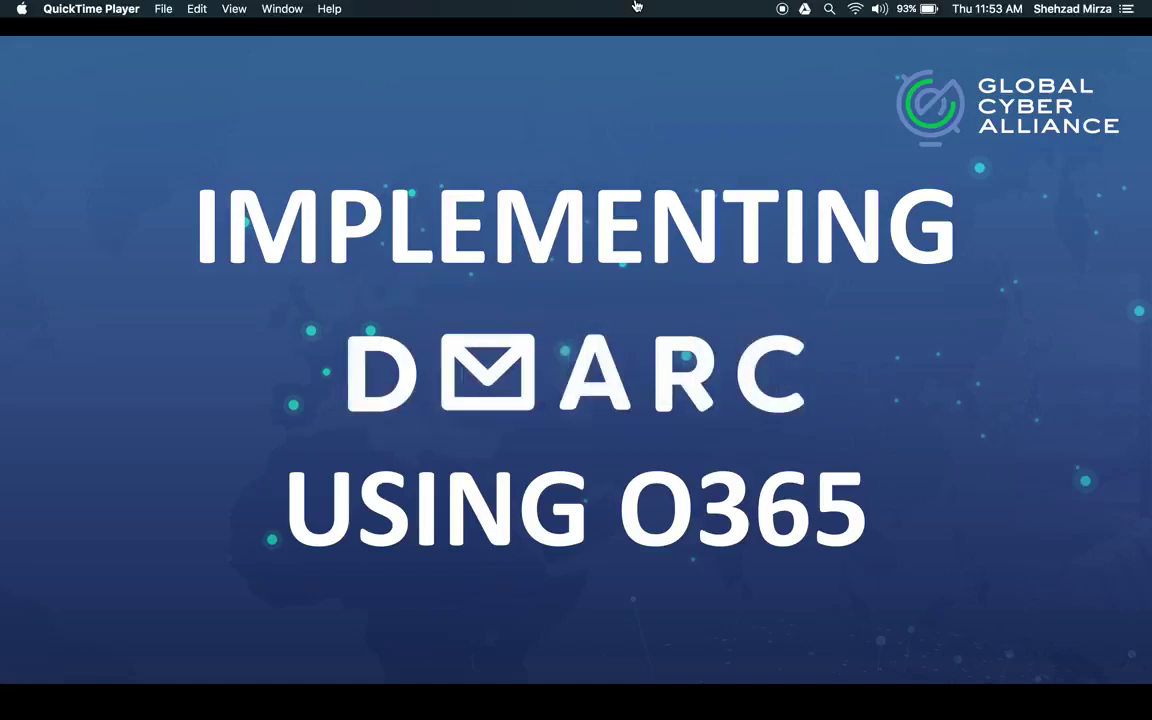